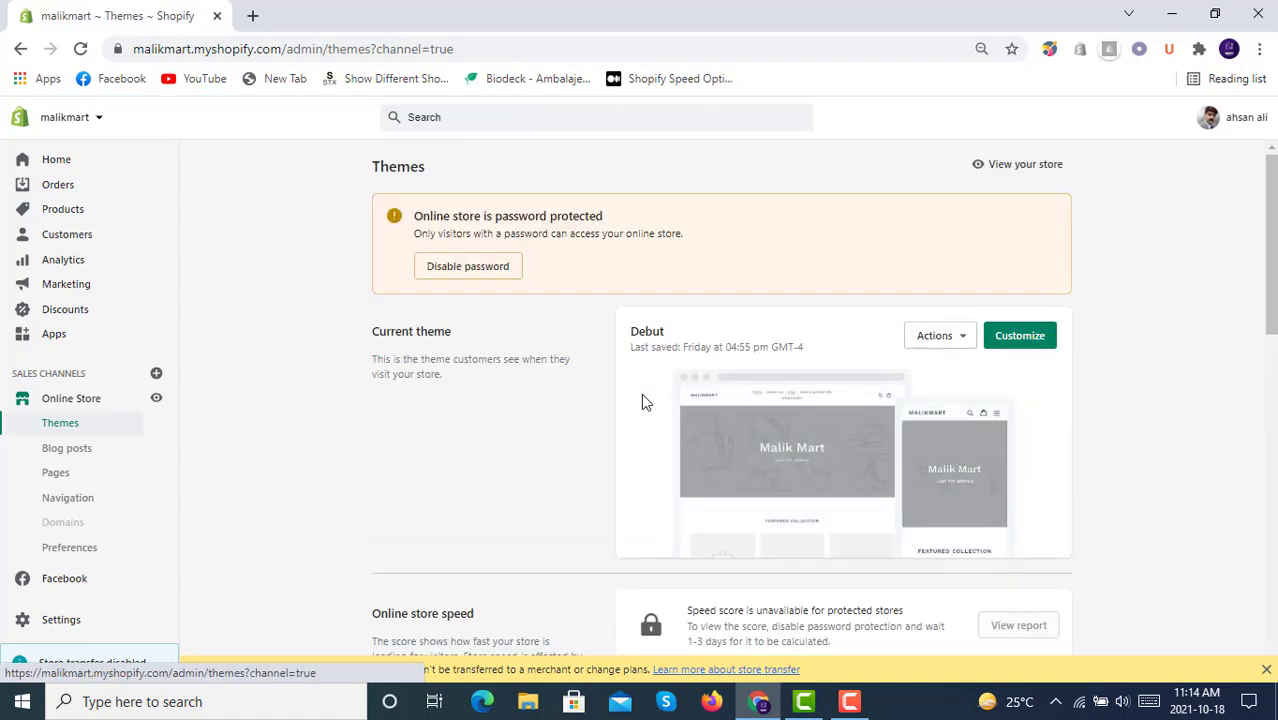
# Publish the Dawn theme from the theme library as the store's current theme.
pyautogui.scroll(-4, 801, 380)
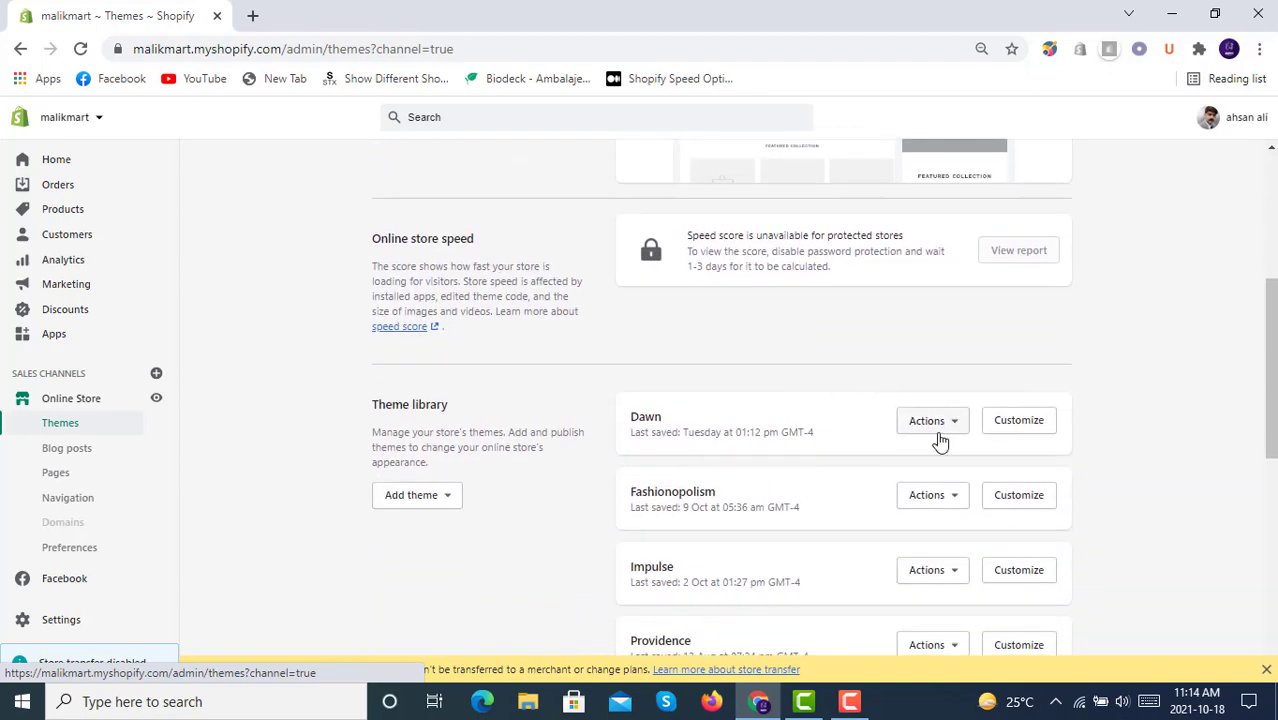
pyautogui.click(938, 430)
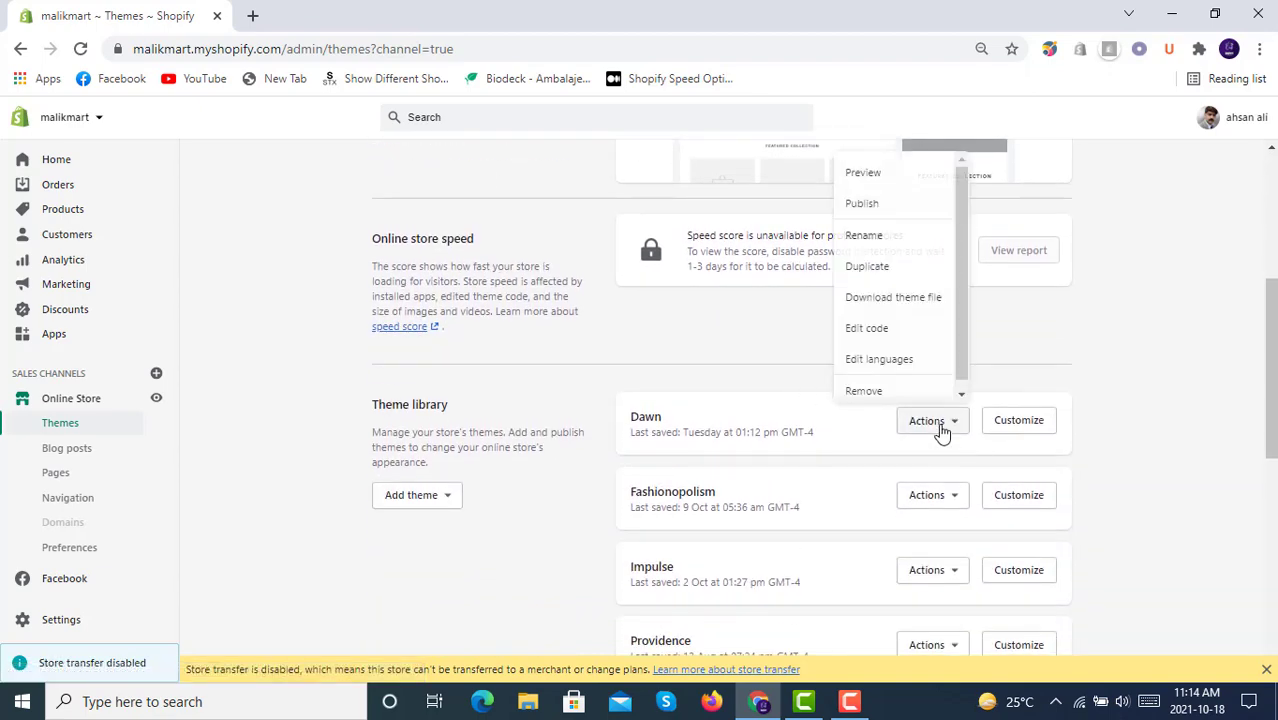
pyautogui.click(862, 204)
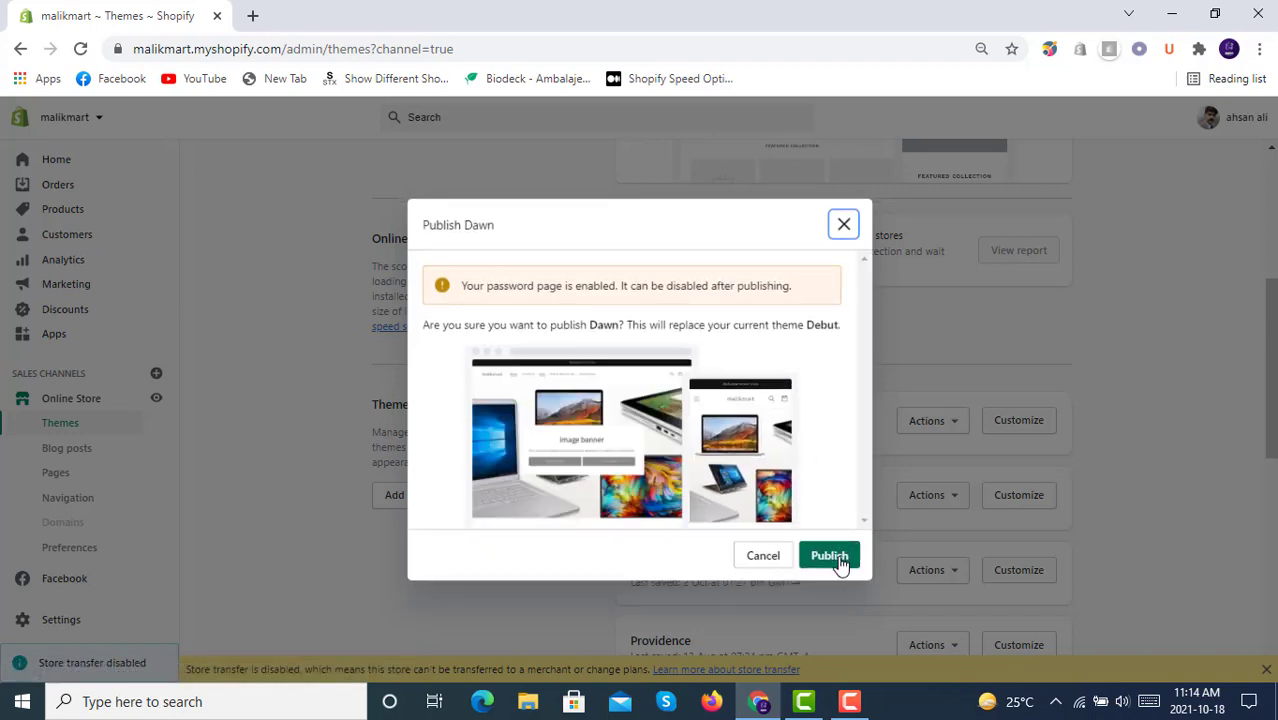
pyautogui.click(840, 563)
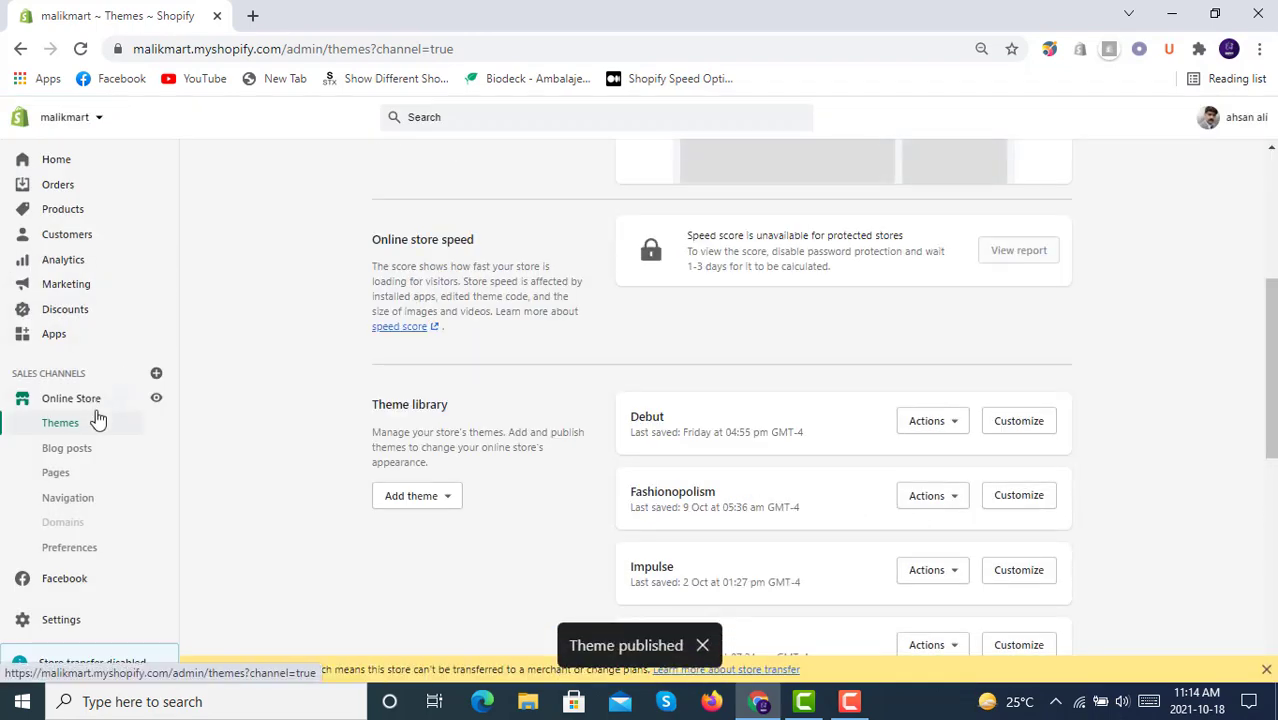
# Turn off password protection for the online store in its preferences and save the change.
pyautogui.click(86, 550)
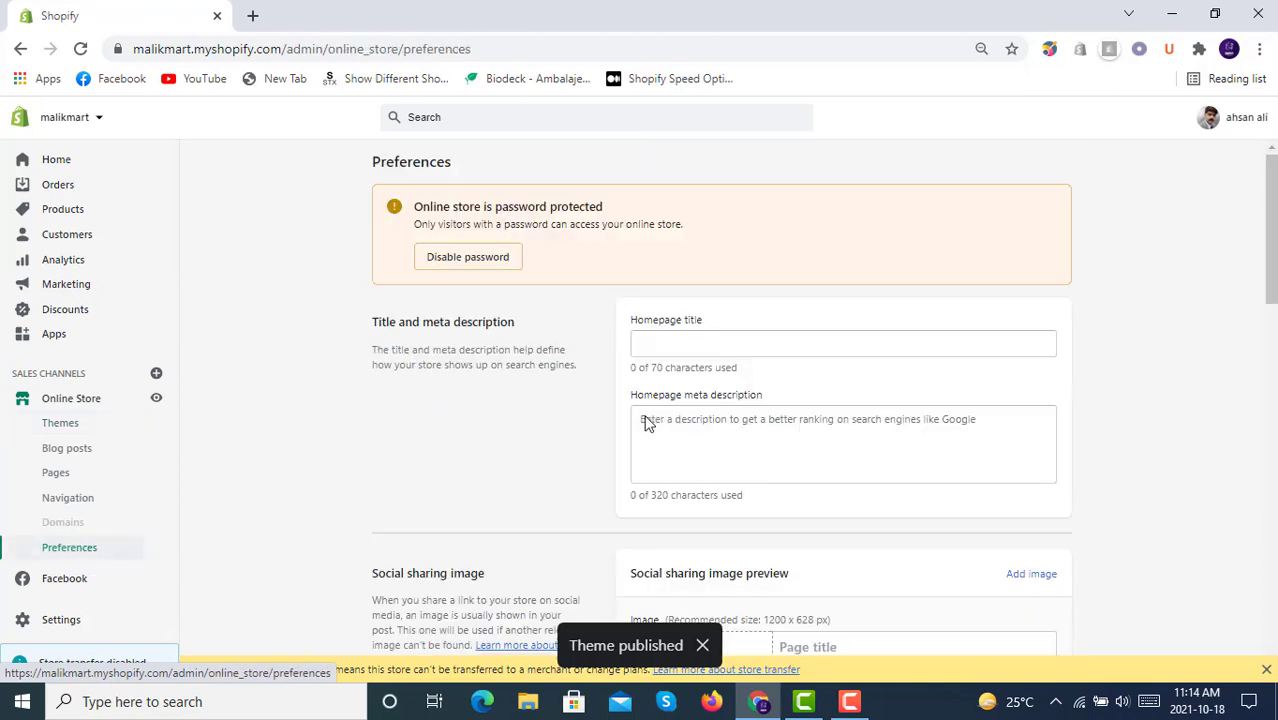
pyautogui.click(497, 268)
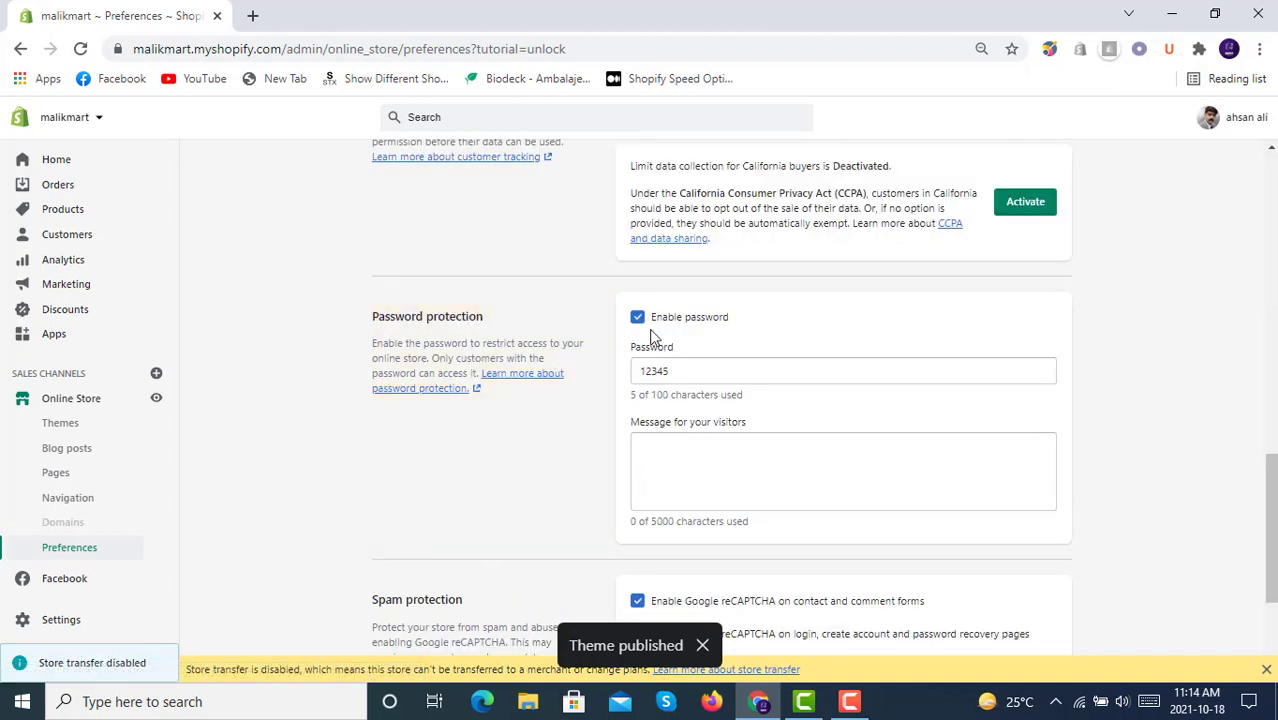
pyautogui.click(638, 317)
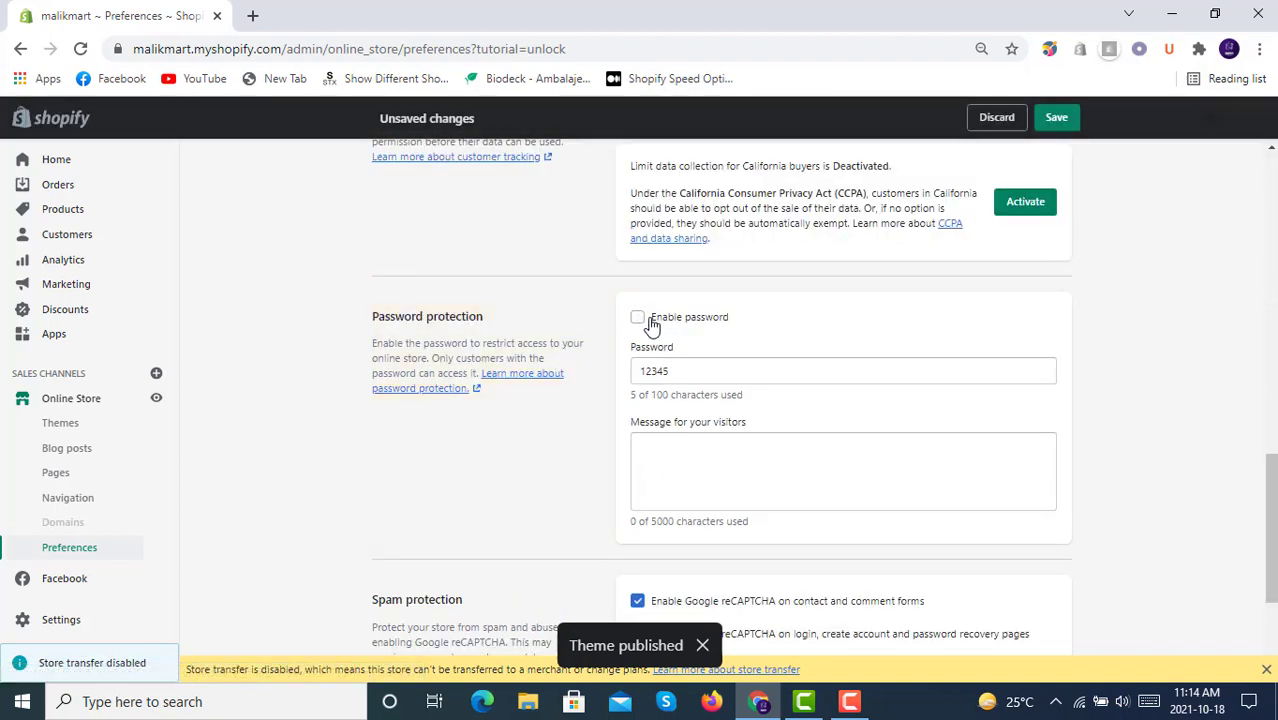
pyautogui.click(1066, 118)
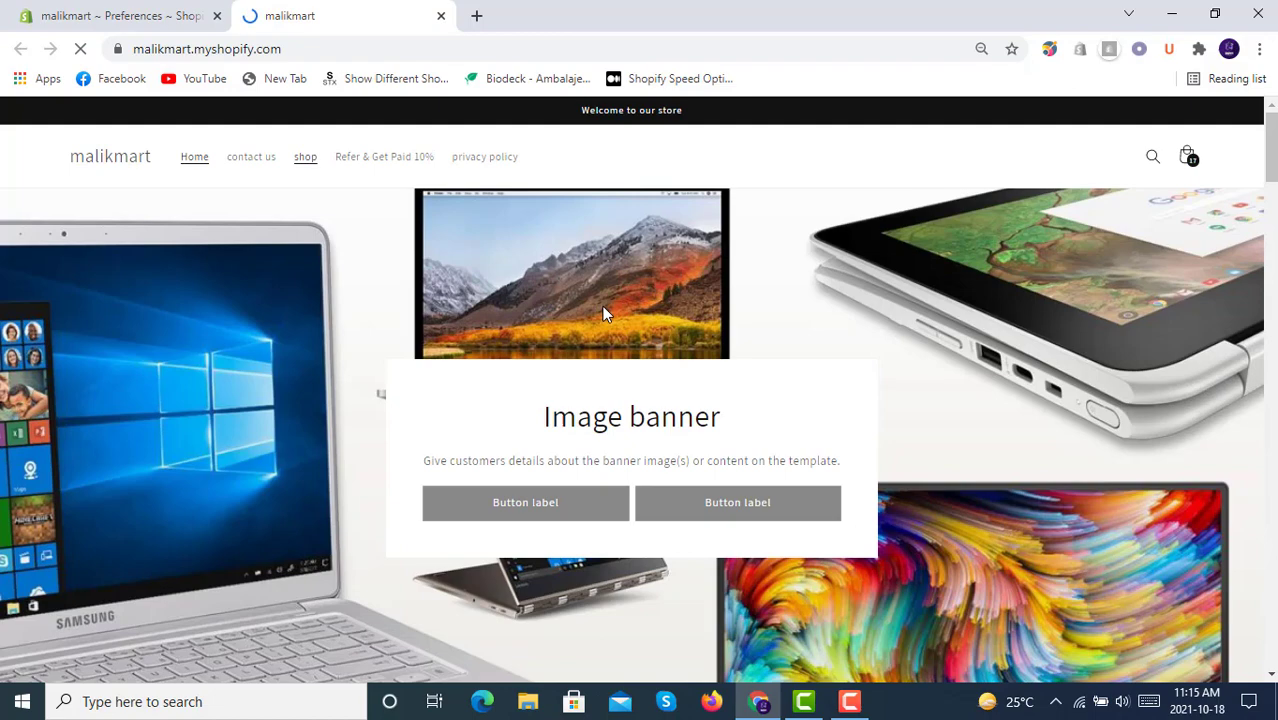
# View the live storefront and look through the home page sections down to the multicolumn block.
pyautogui.scroll(-3, 602, 308)
pyautogui.scroll(-8, 602, 313)
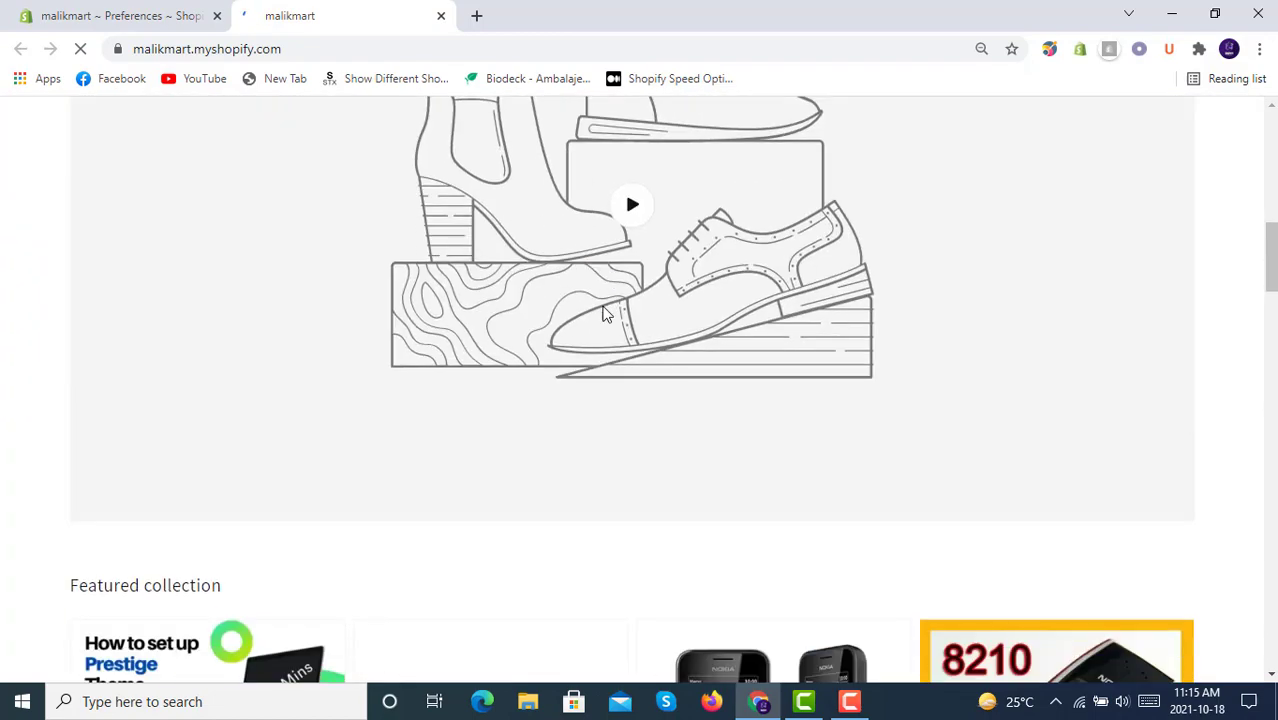
pyautogui.scroll(-5, 602, 313)
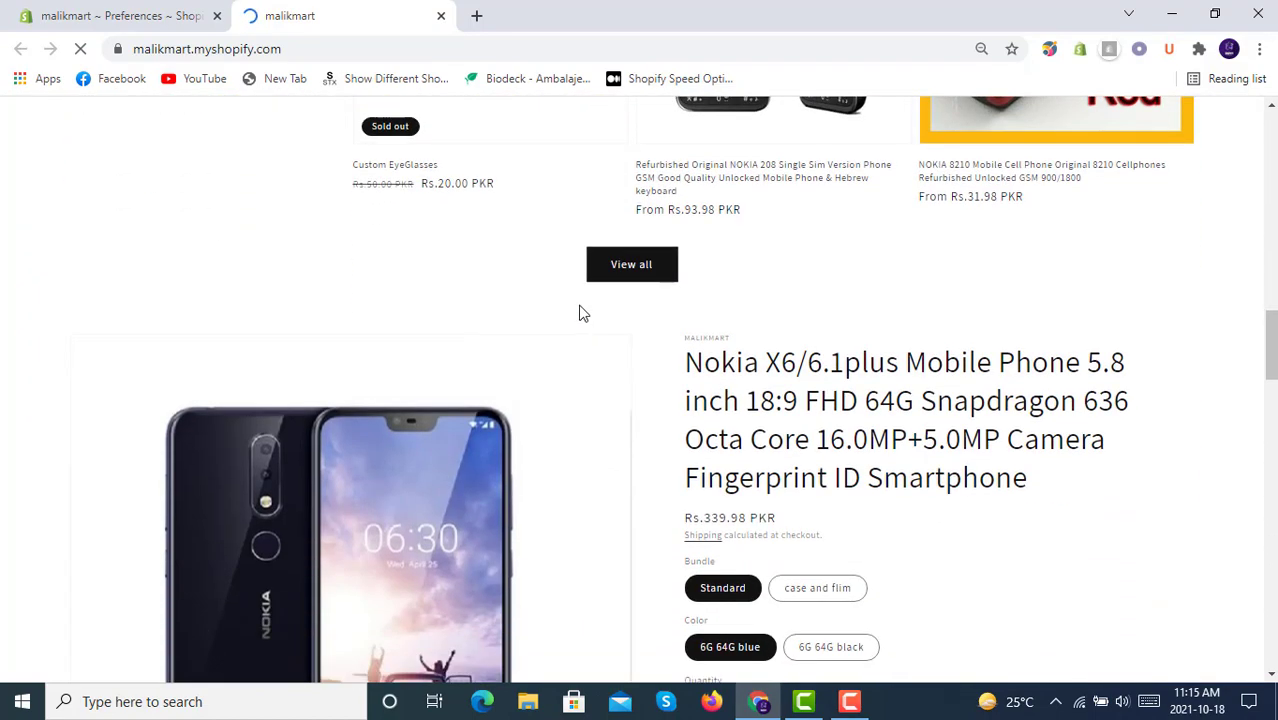
pyautogui.scroll(-5, 584, 313)
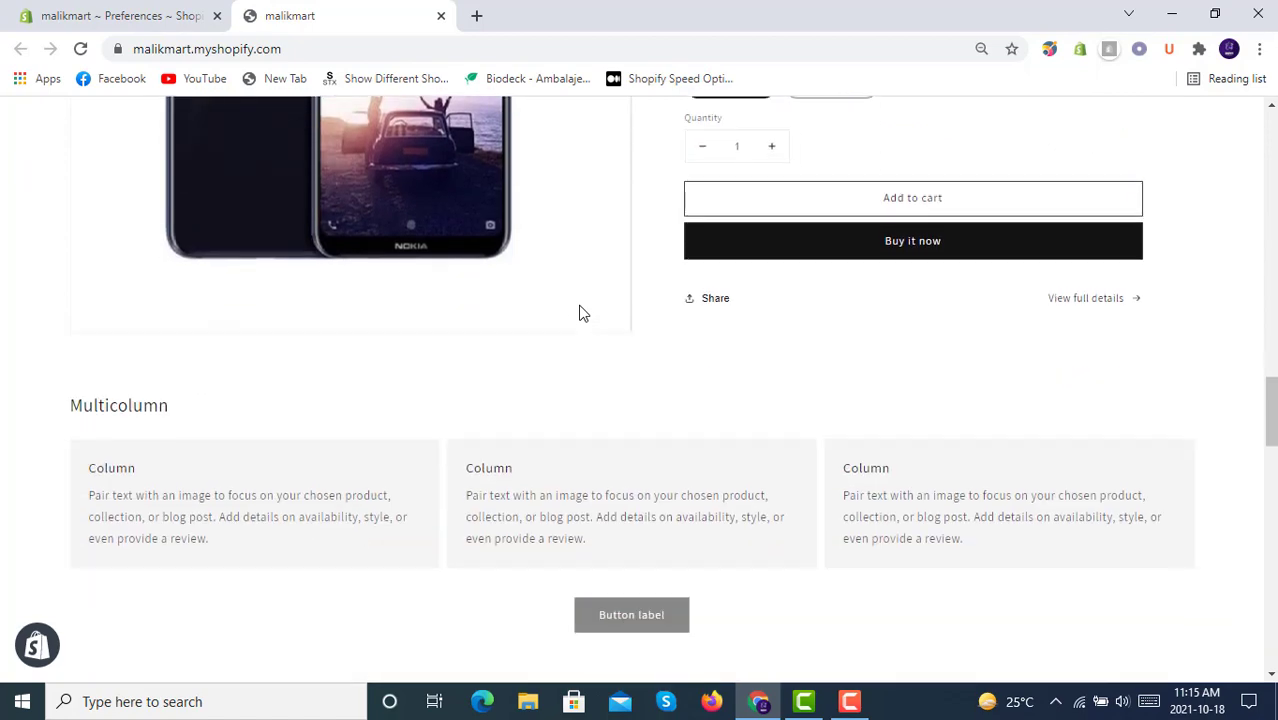
pyautogui.scroll(4, 580, 305)
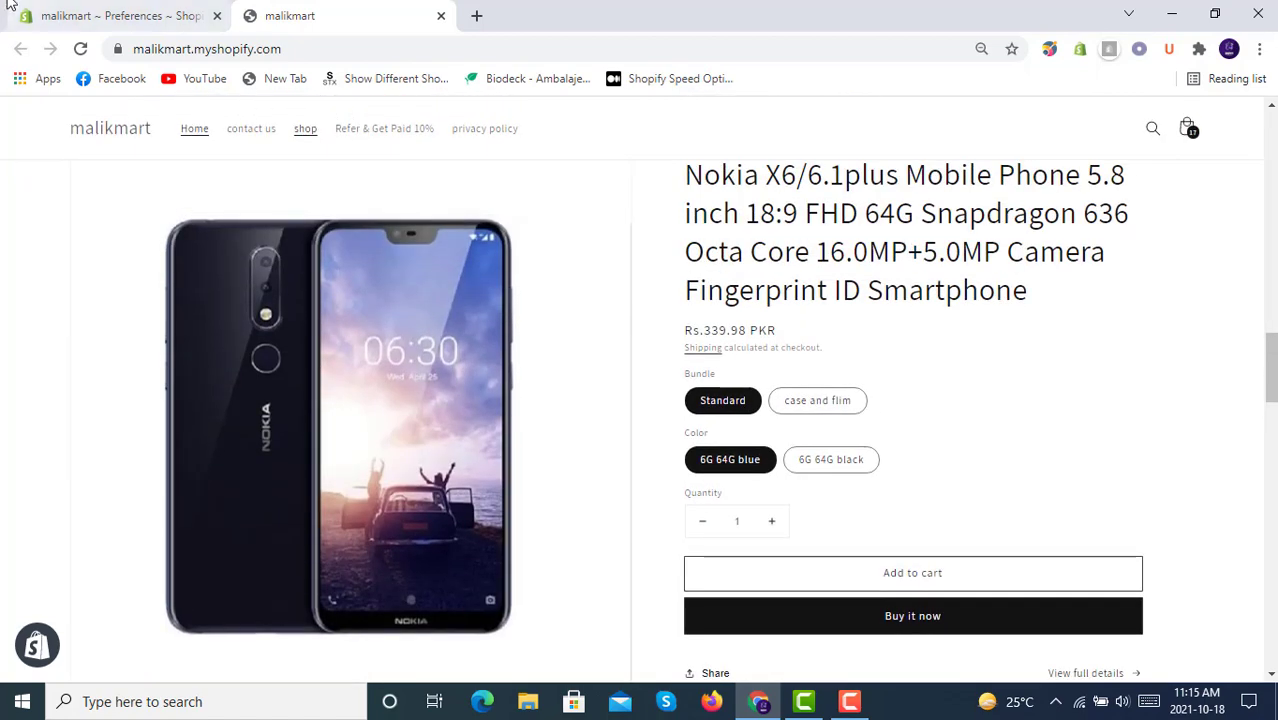
# Return to the store admin and open the Display reviews settings of the installed Loox - Photo Reviews app.
pyautogui.click(114, 12)
pyautogui.click(79, 338)
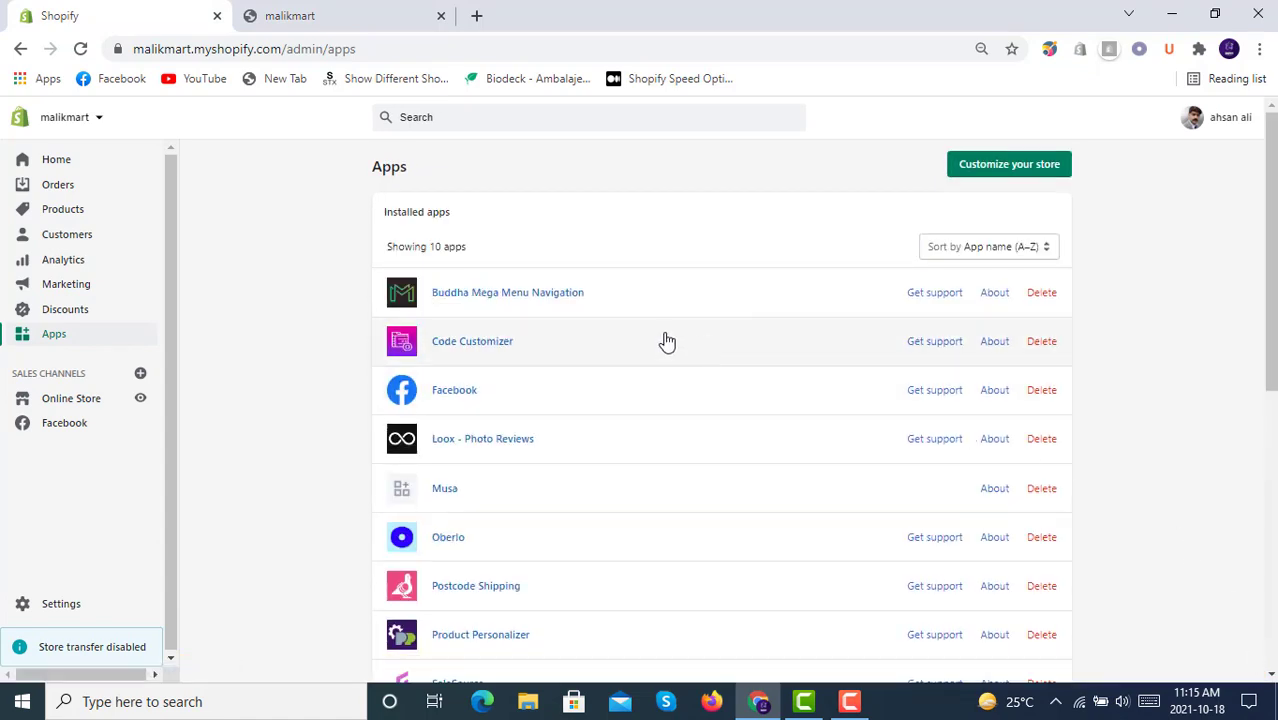
pyautogui.click(541, 439)
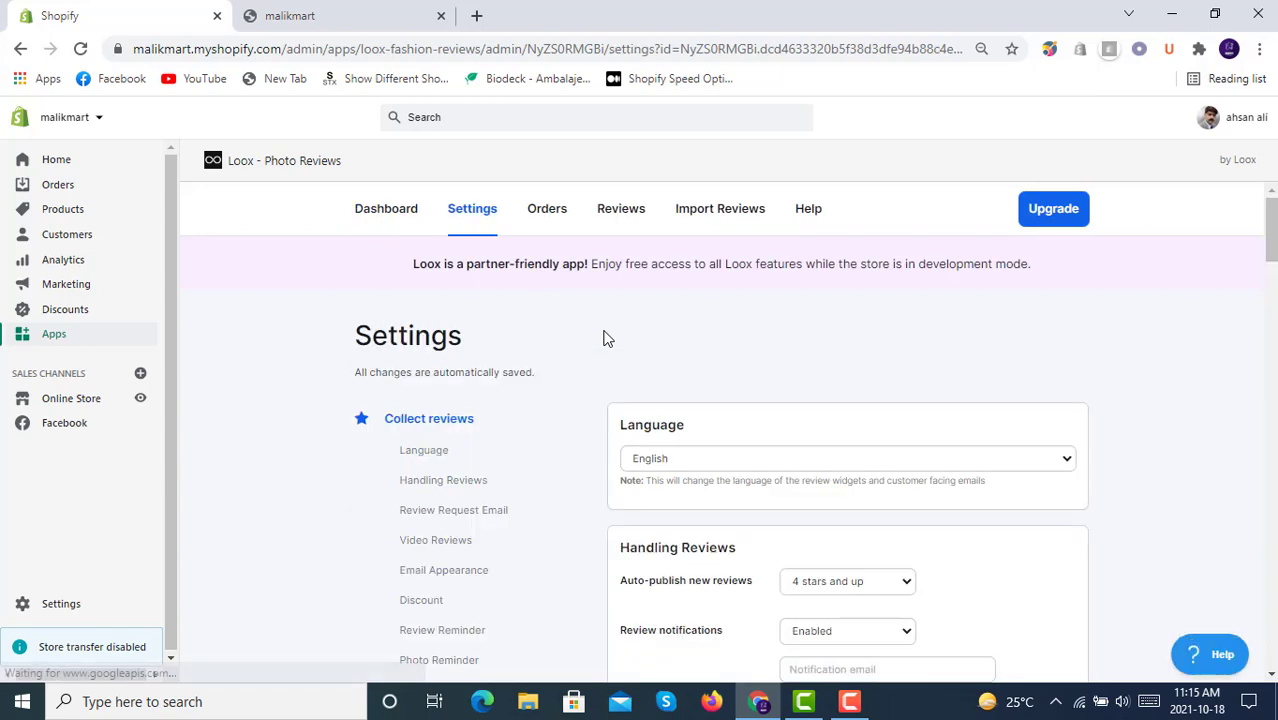
pyautogui.scroll(-1, 604, 337)
pyautogui.scroll(-1, 604, 337)
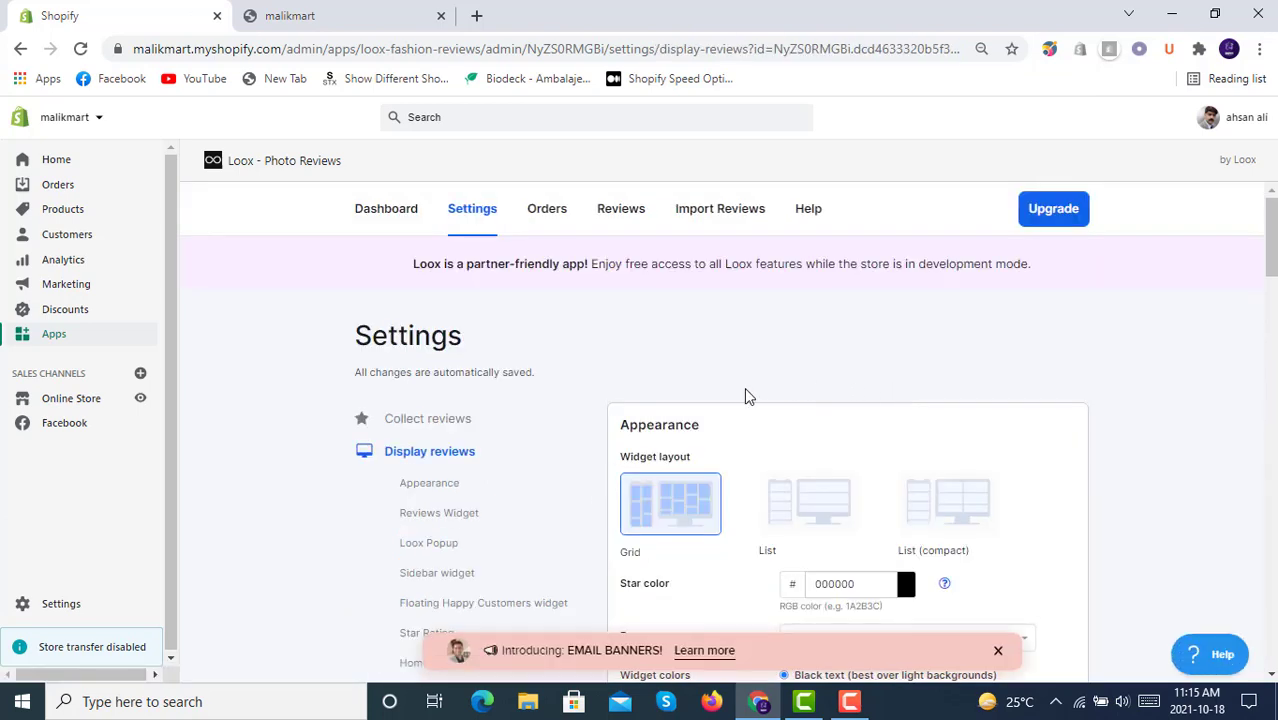
# Activate the Loox Popup widget and the Sidebar widget in the Display reviews settings.
pyautogui.scroll(-2, 745, 389)
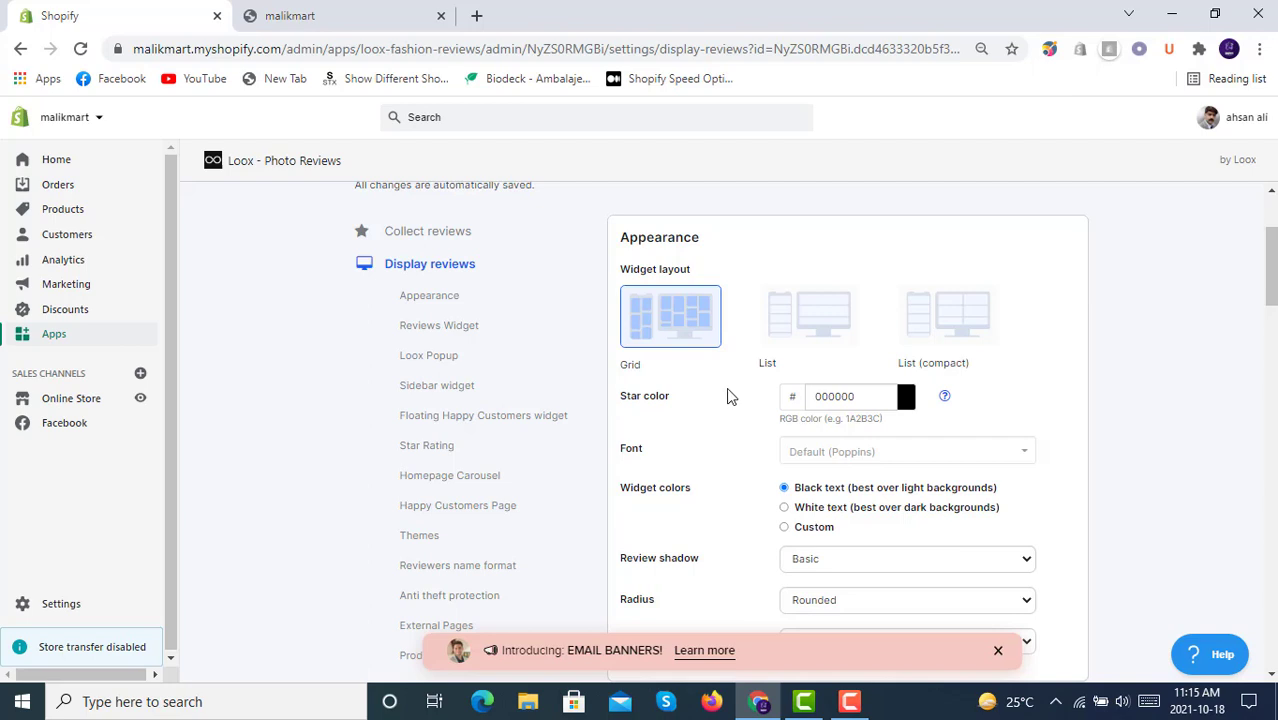
pyautogui.scroll(-1, 728, 396)
pyautogui.scroll(1, 728, 396)
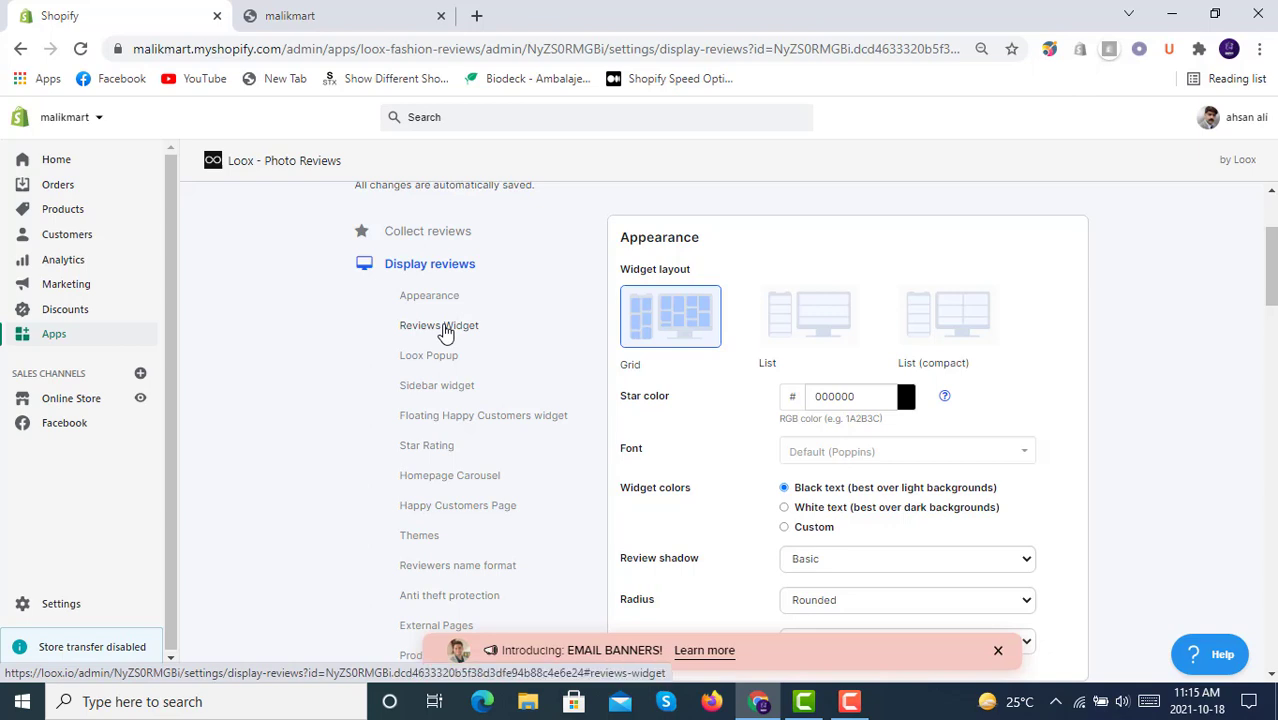
pyautogui.scroll(-1, 445, 333)
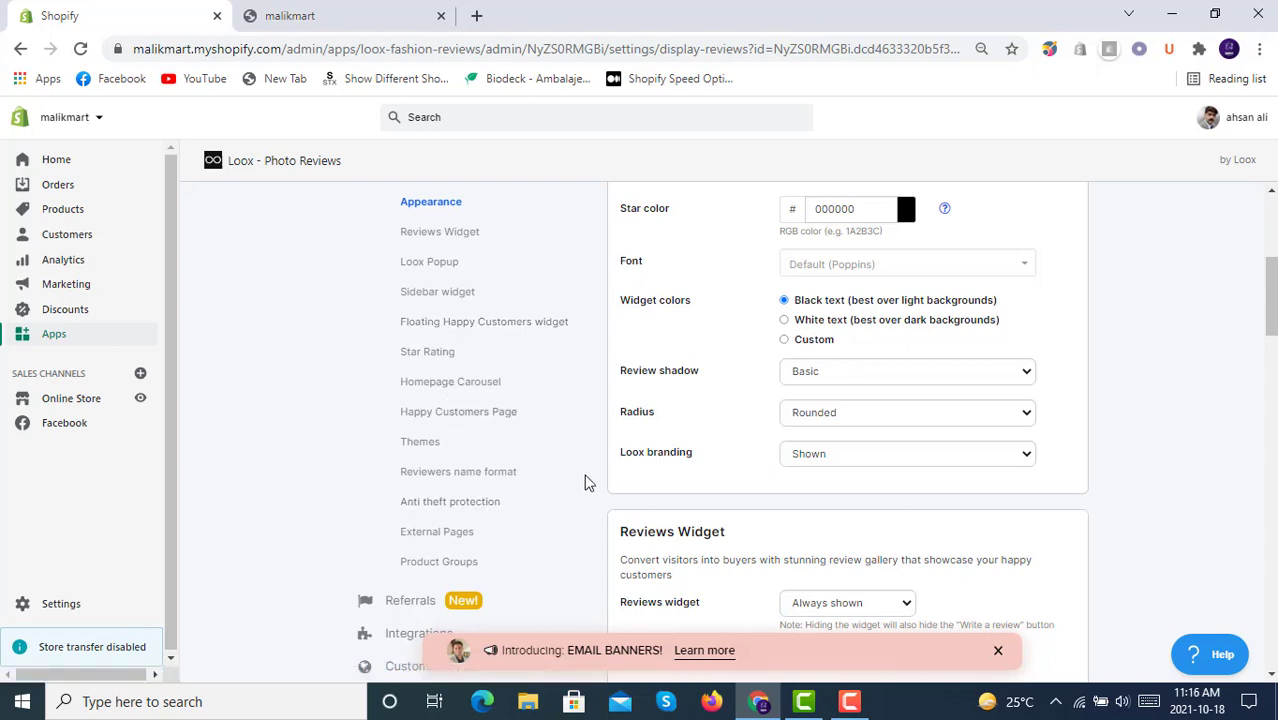
pyautogui.scroll(-2, 587, 483)
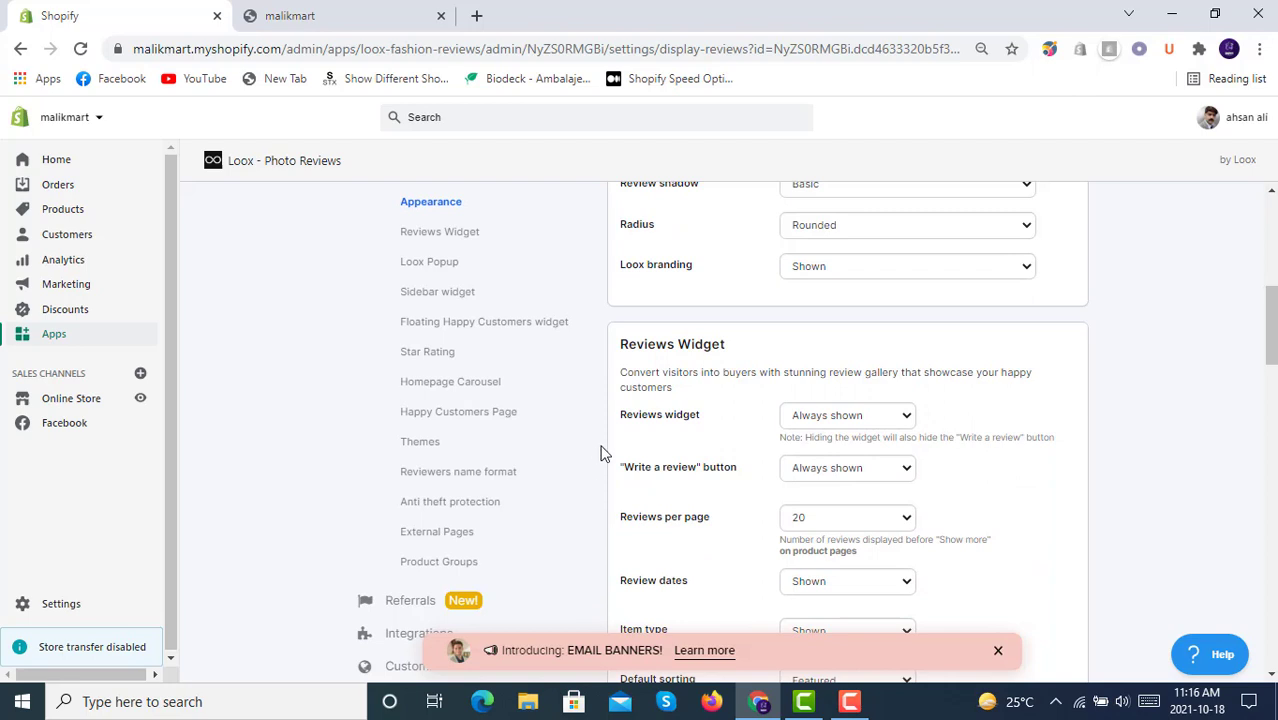
pyautogui.scroll(-2, 601, 453)
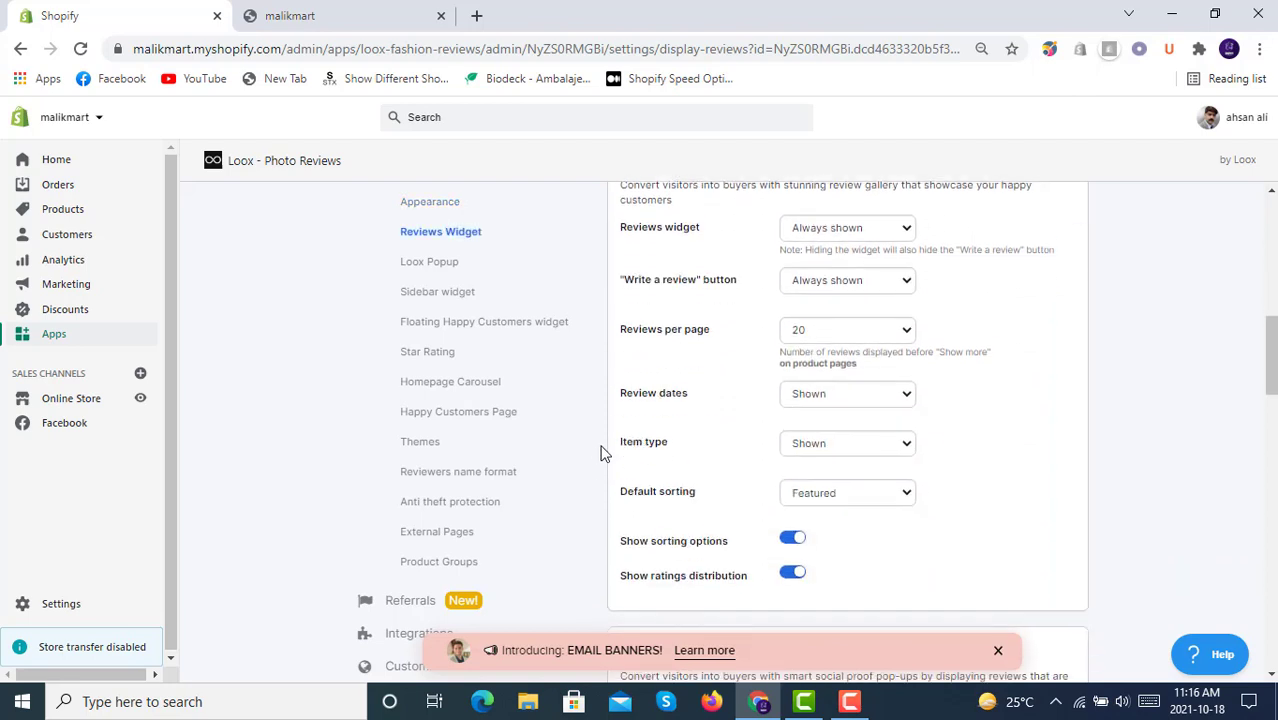
pyautogui.scroll(-3, 601, 453)
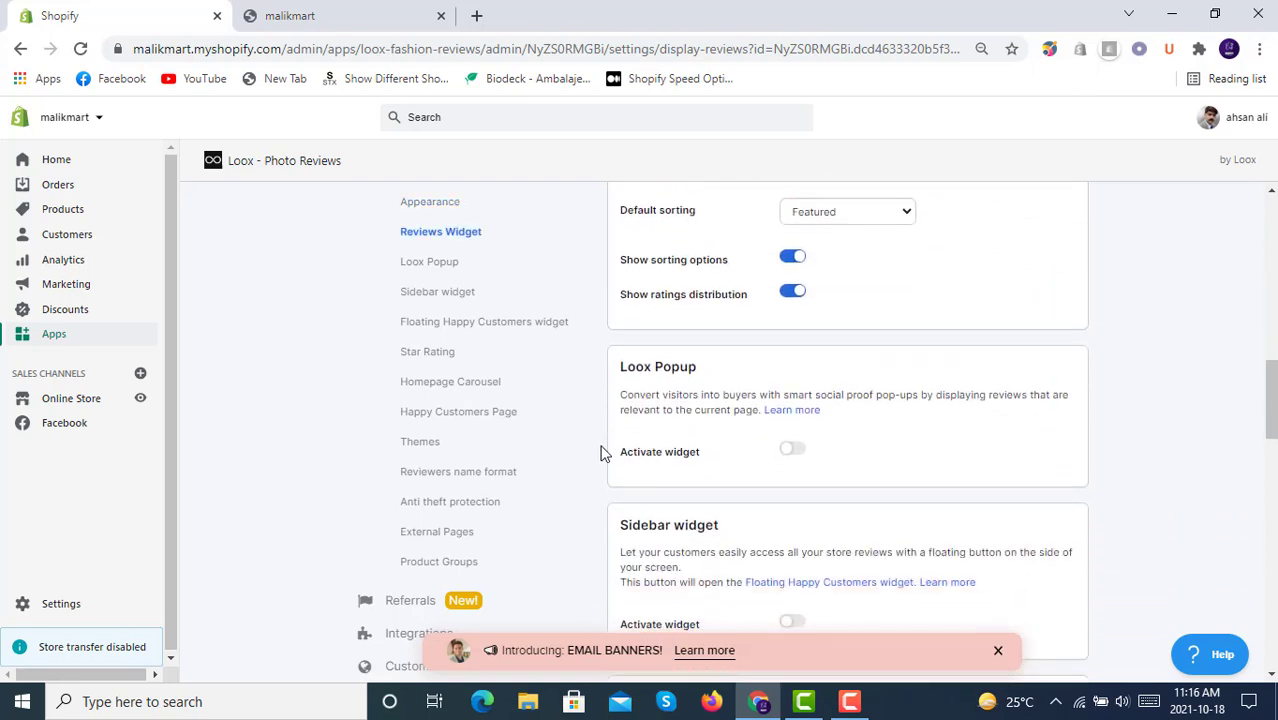
pyautogui.click(788, 451)
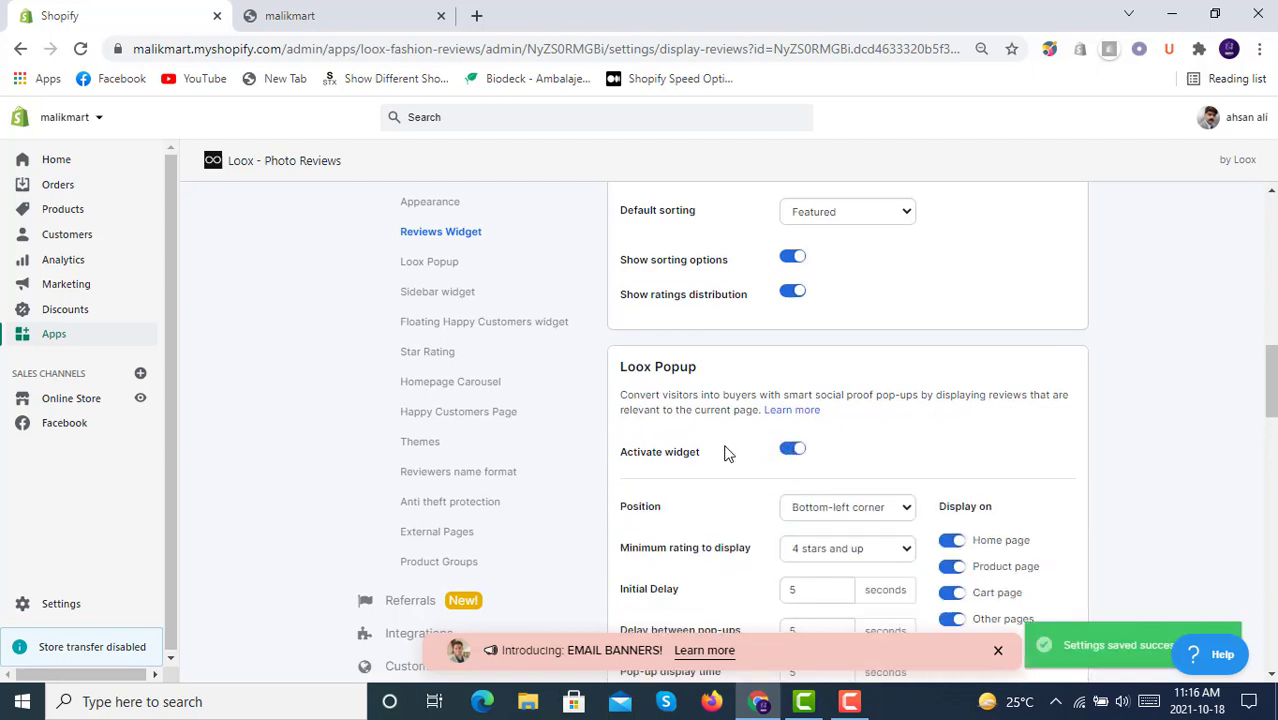
pyautogui.scroll(-5, 716, 452)
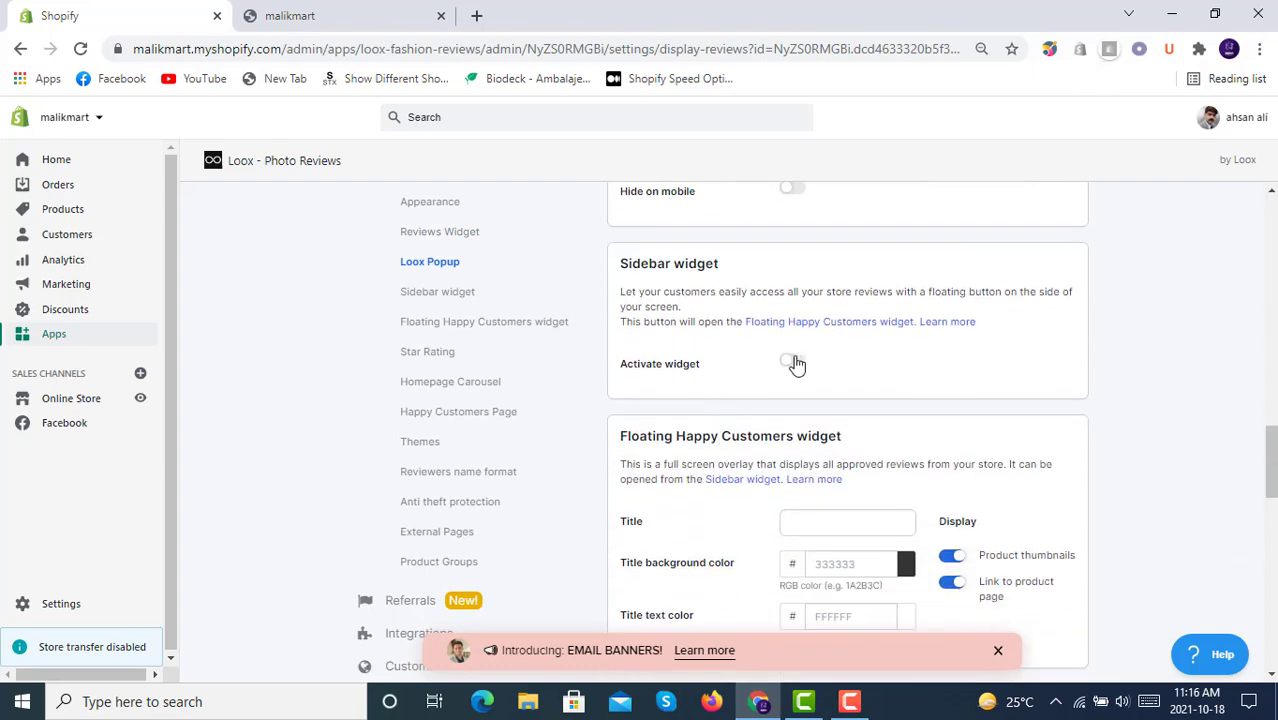
pyautogui.click(795, 361)
# Integrate the Loox app script into the Dawn (Current theme) theme.
pyautogui.scroll(-4, 765, 375)
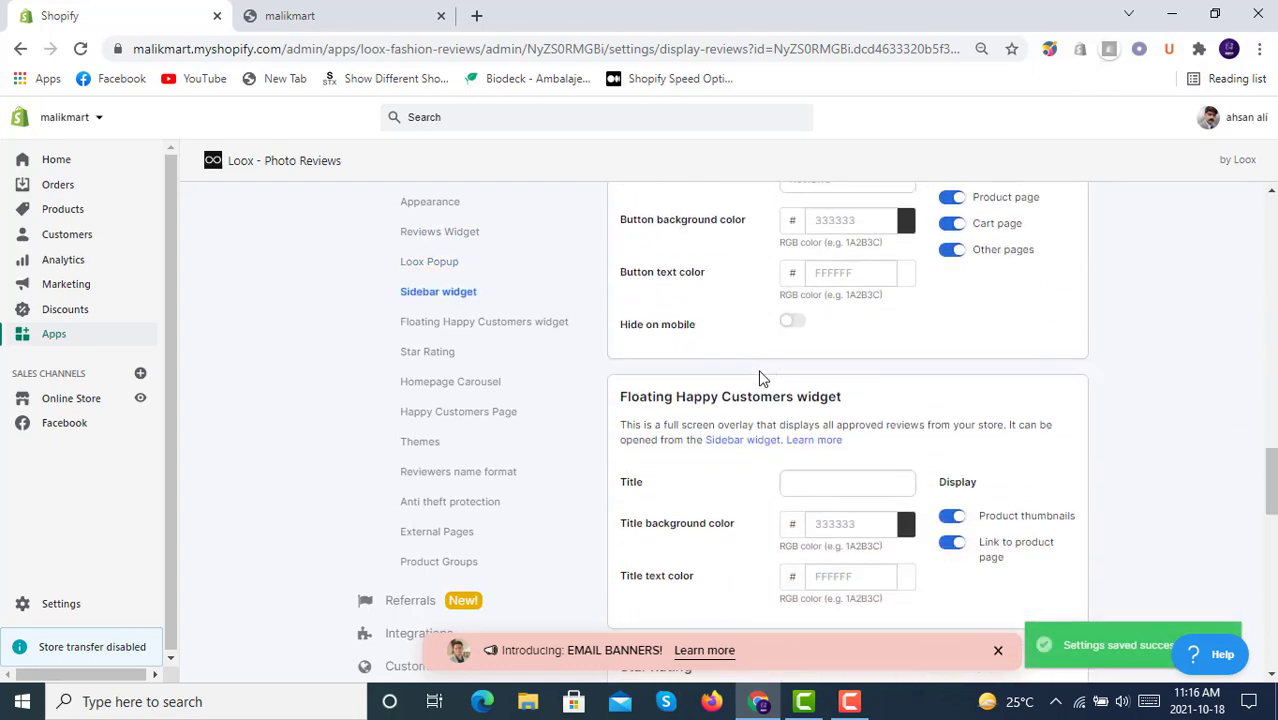
pyautogui.scroll(-3, 761, 376)
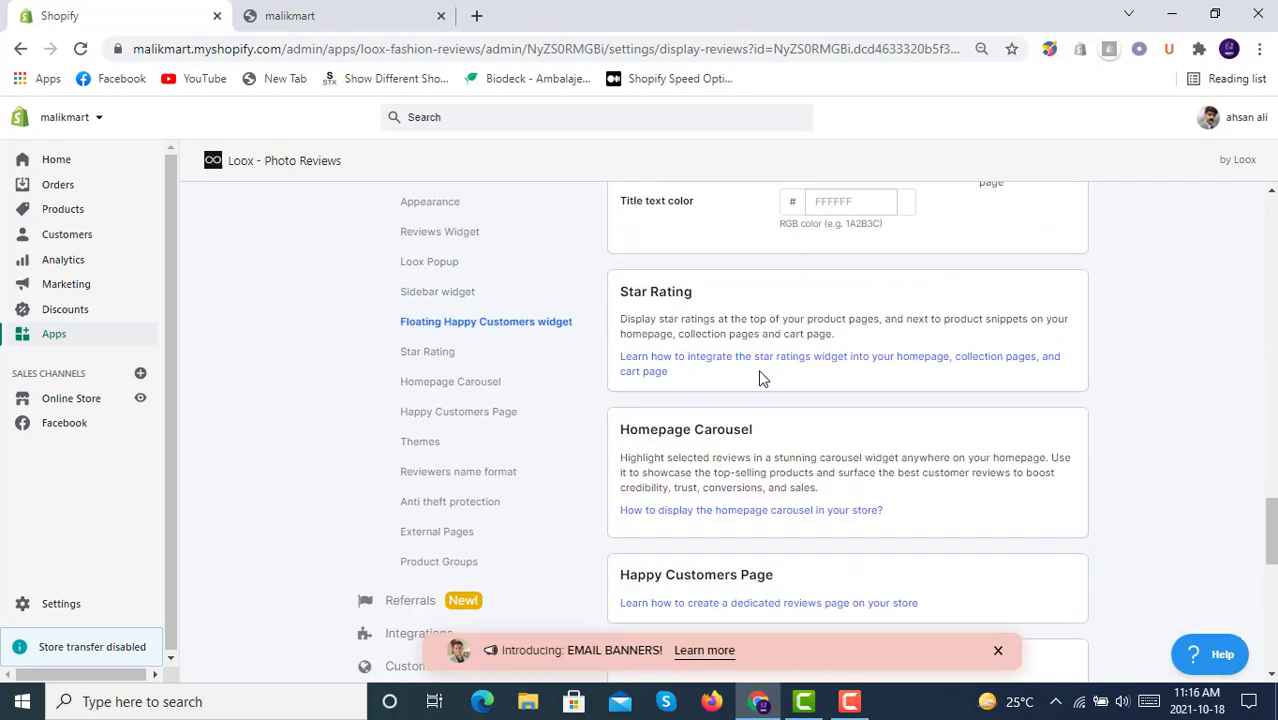
pyautogui.scroll(-1, 804, 379)
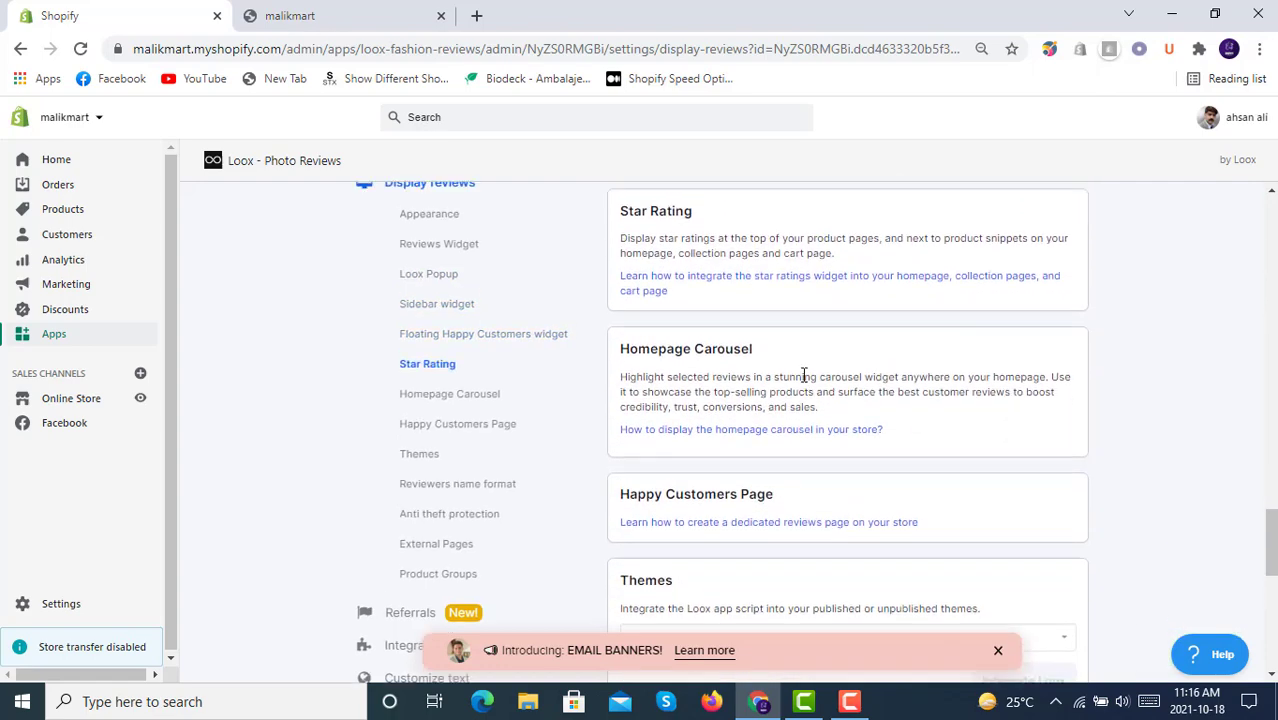
pyautogui.scroll(2, 804, 379)
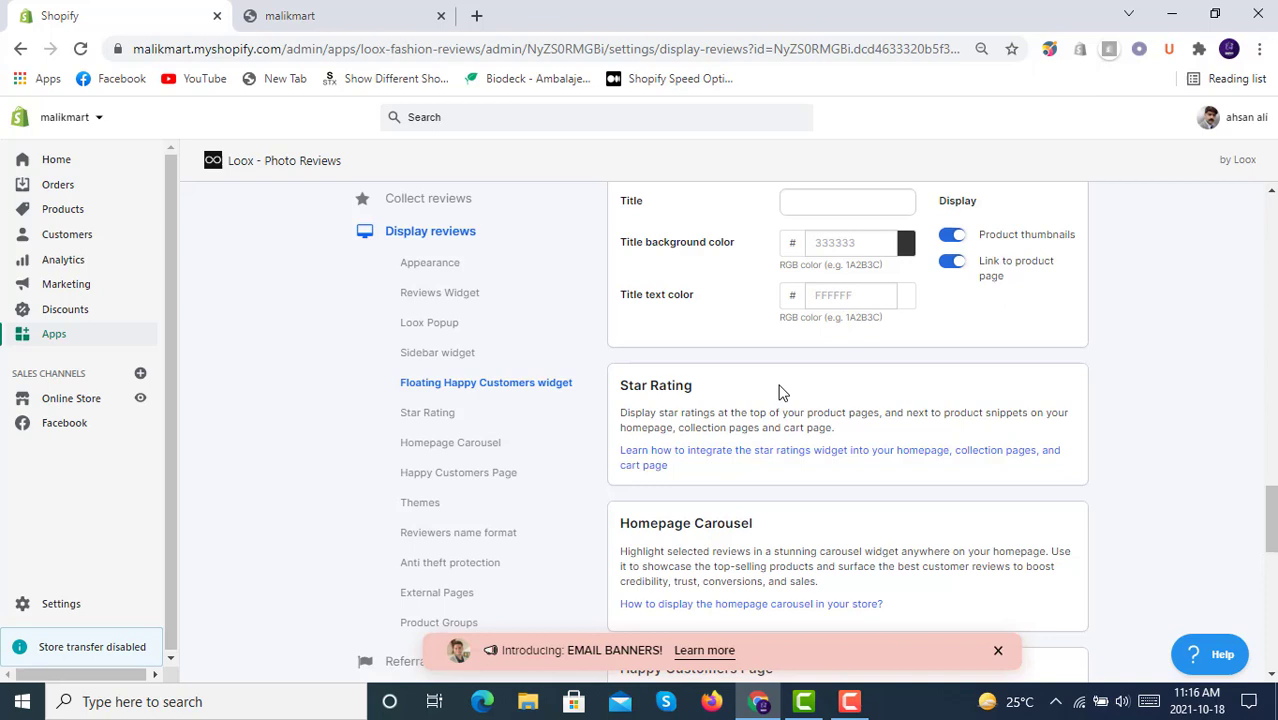
pyautogui.scroll(-3, 781, 392)
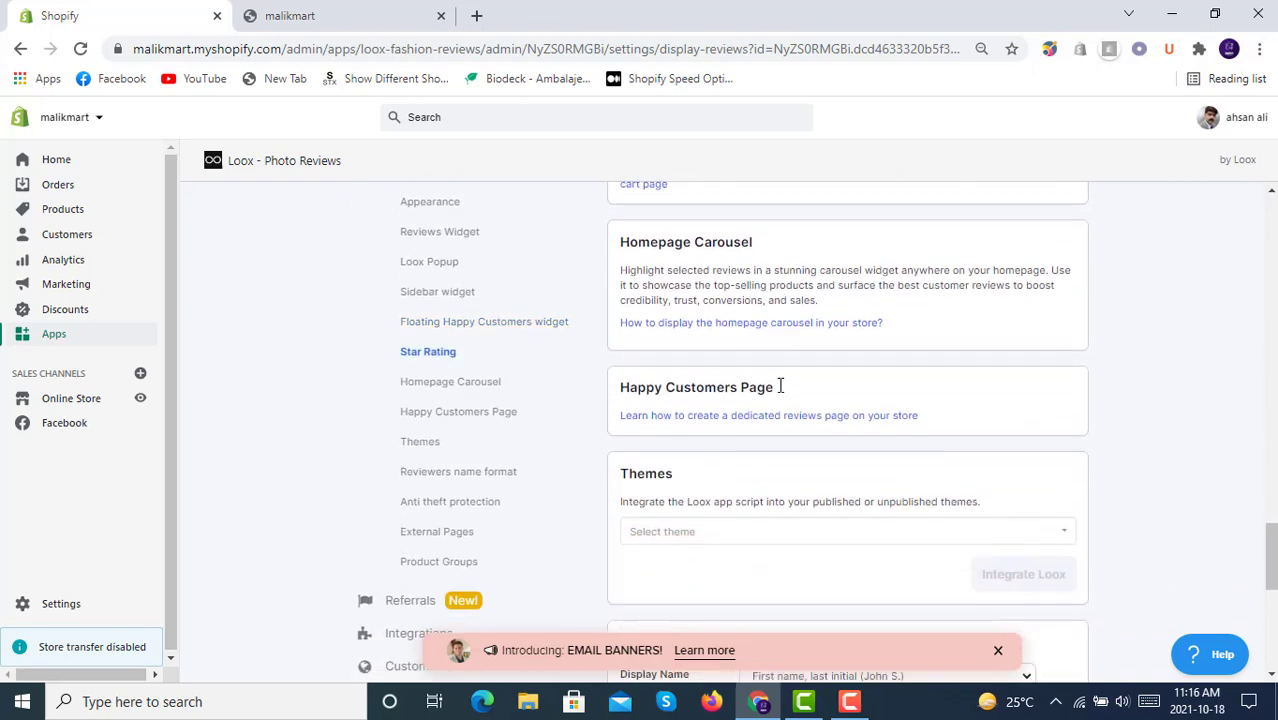
pyautogui.scroll(-1, 780, 396)
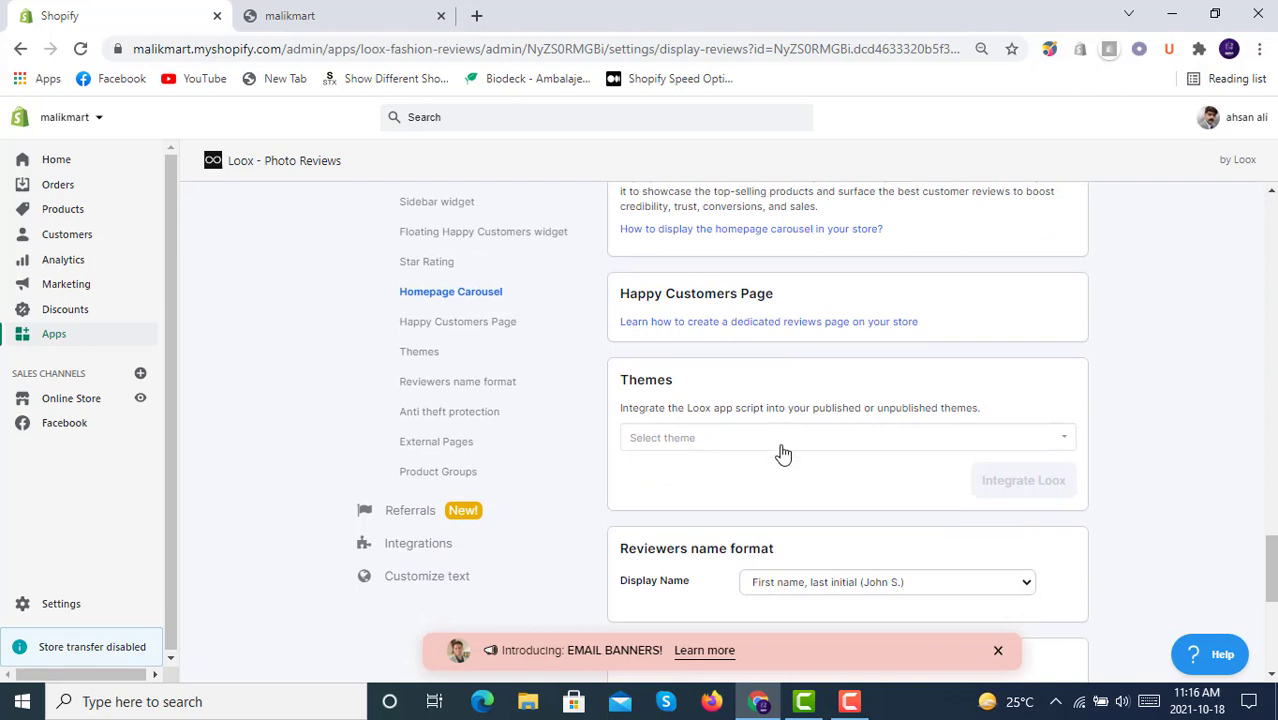
pyautogui.click(779, 440)
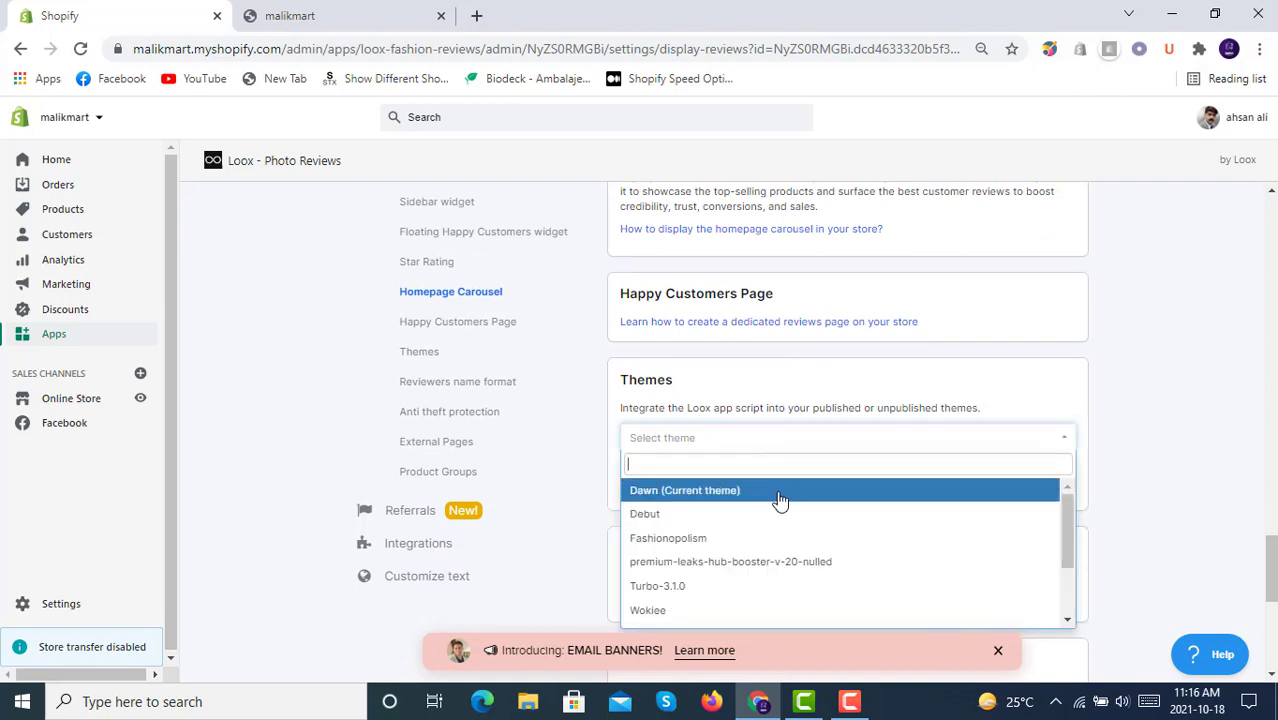
pyautogui.click(778, 494)
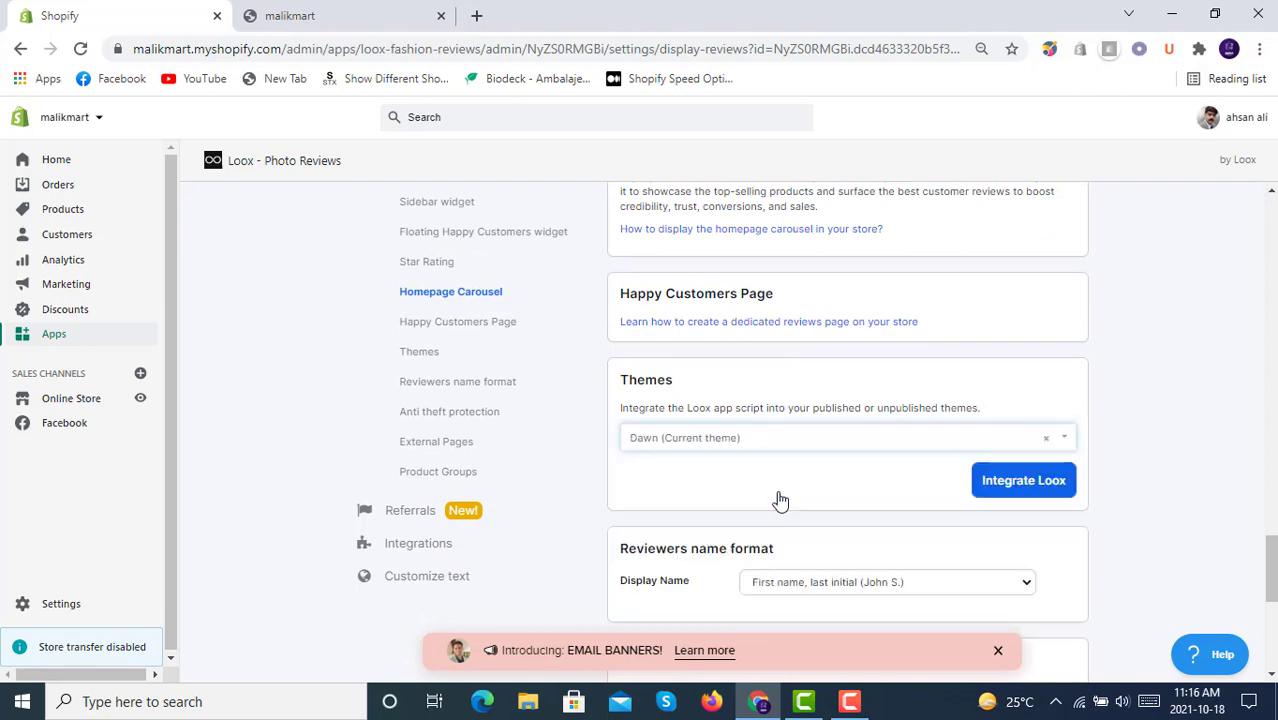
pyautogui.click(1025, 483)
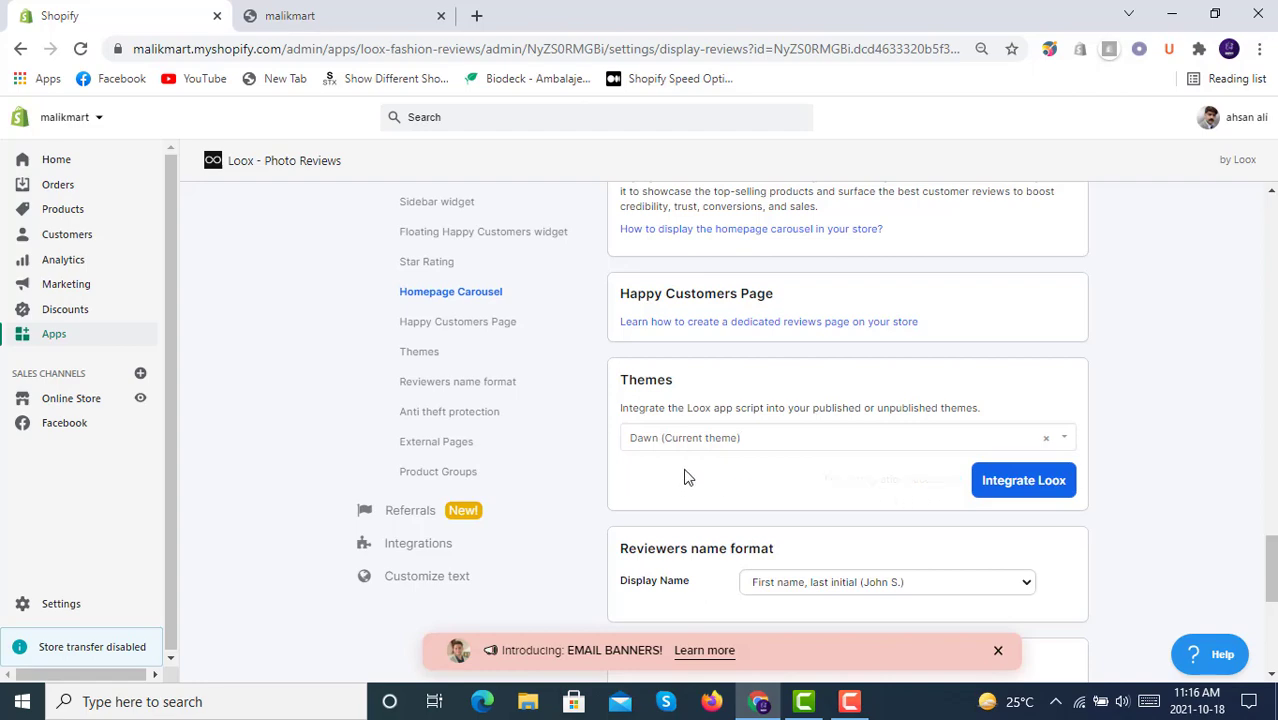
pyautogui.scroll(-5, 686, 470)
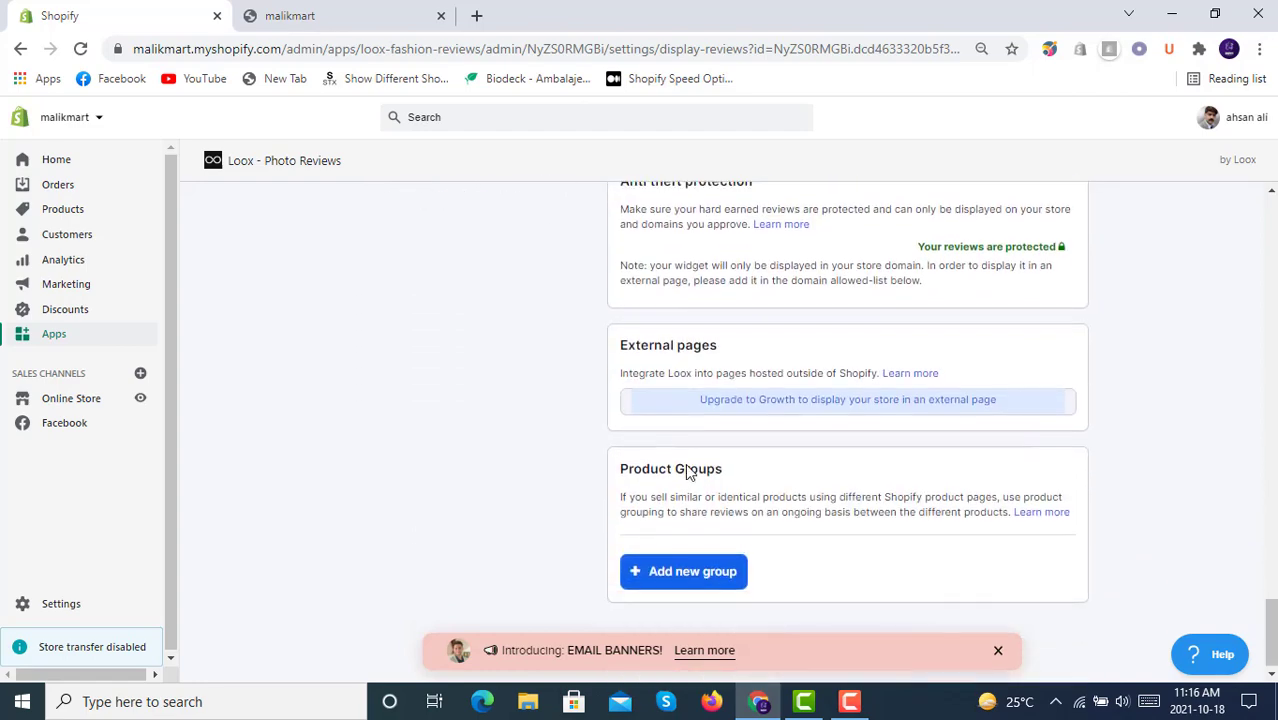
pyautogui.scroll(15, 930, 500)
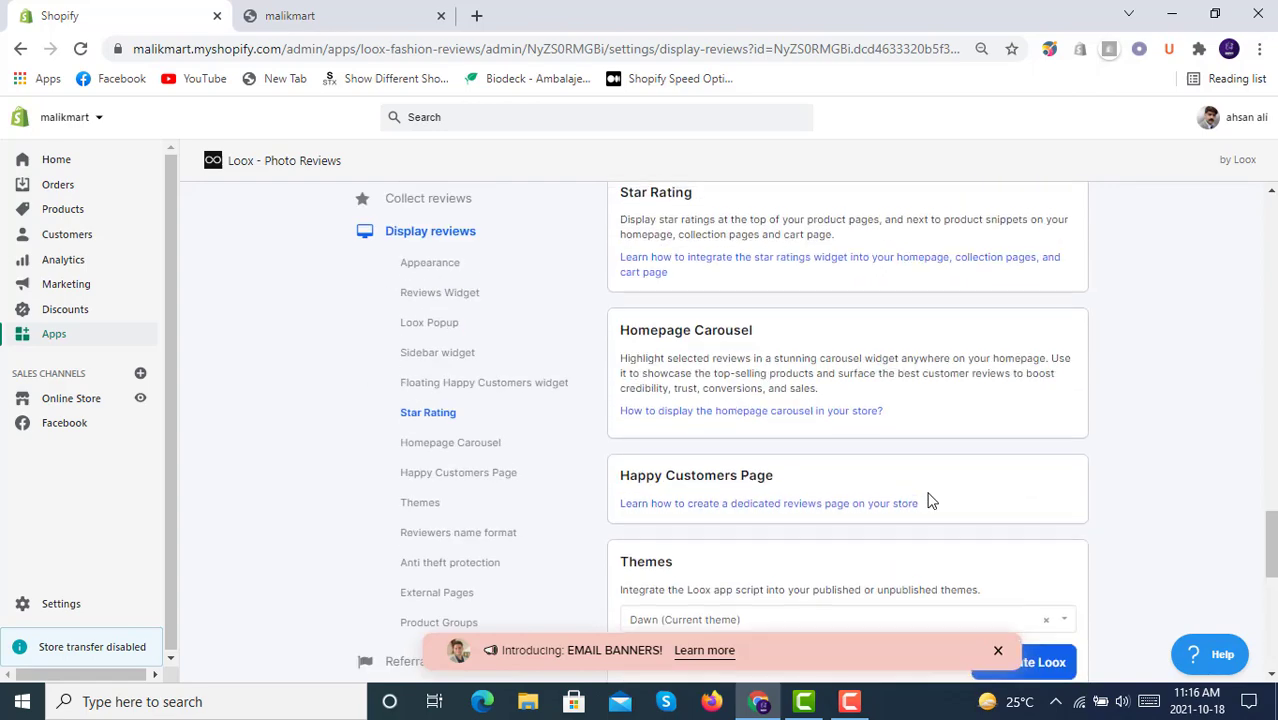
pyautogui.scroll(1, 930, 500)
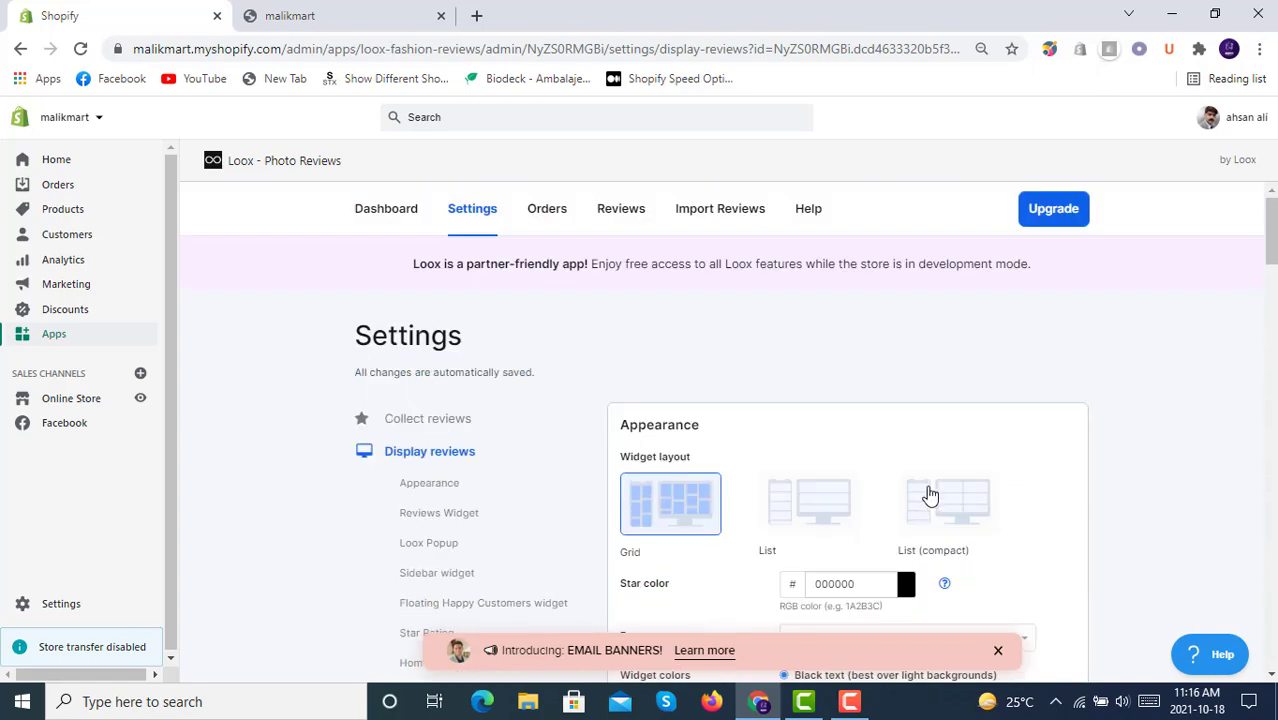
# View the Loox dashboard statistics and the Reviews page.
pyautogui.click(361, 222)
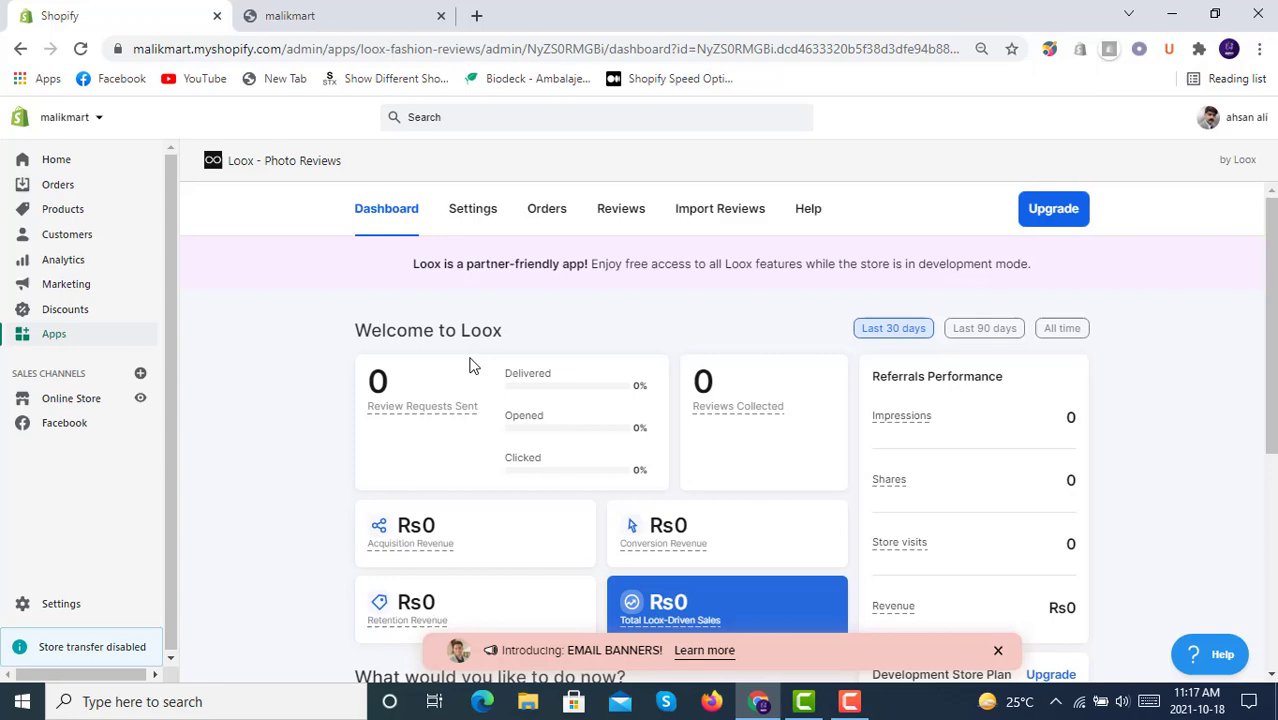
pyautogui.scroll(-4, 603, 297)
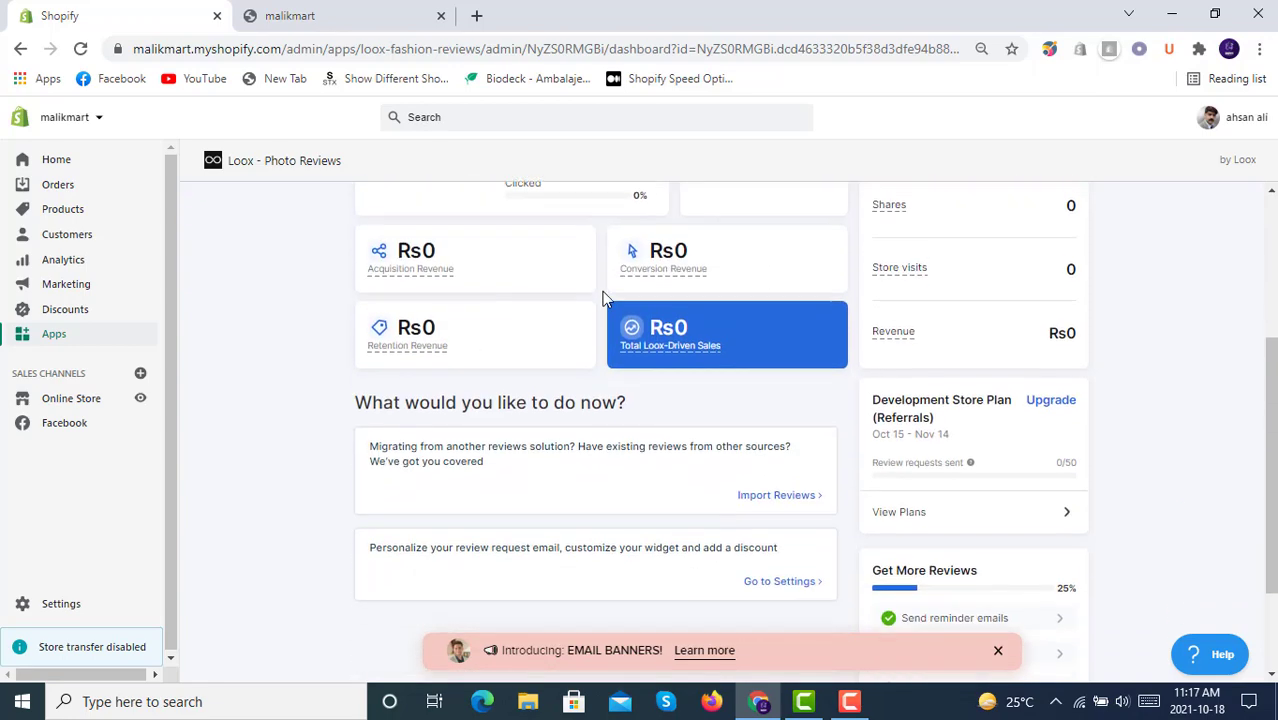
pyautogui.scroll(4, 603, 297)
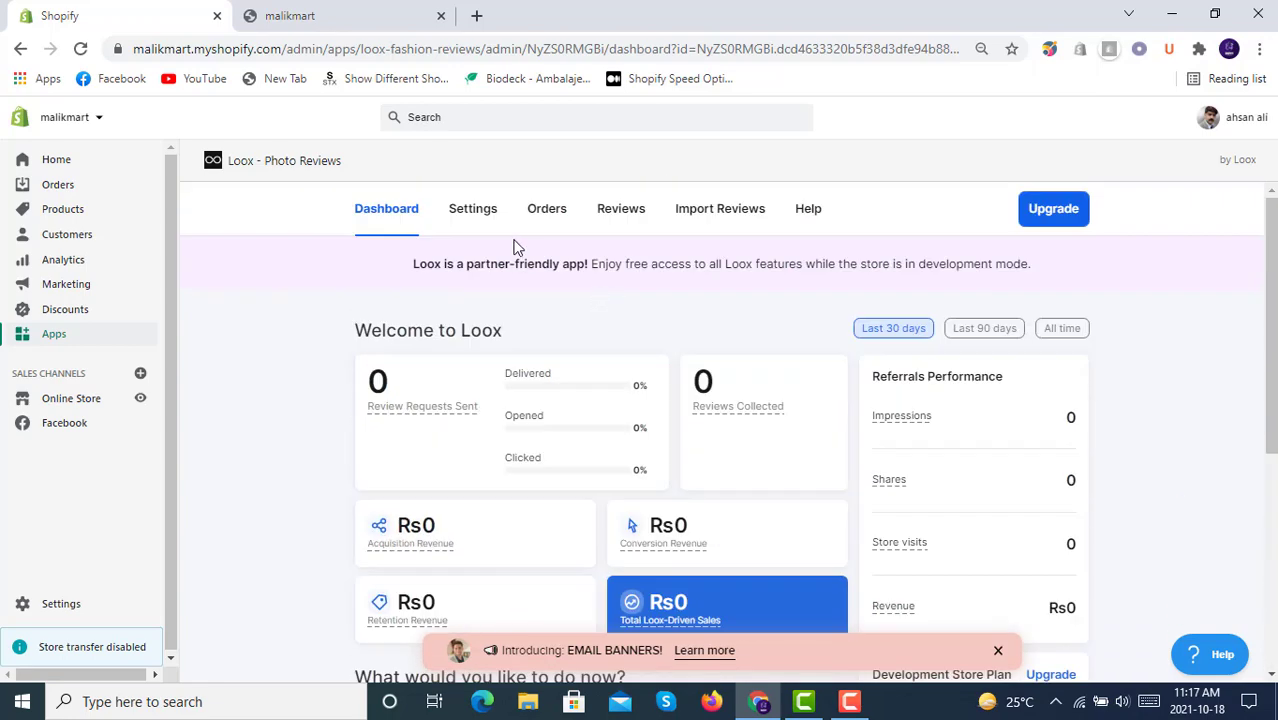
pyautogui.click(615, 212)
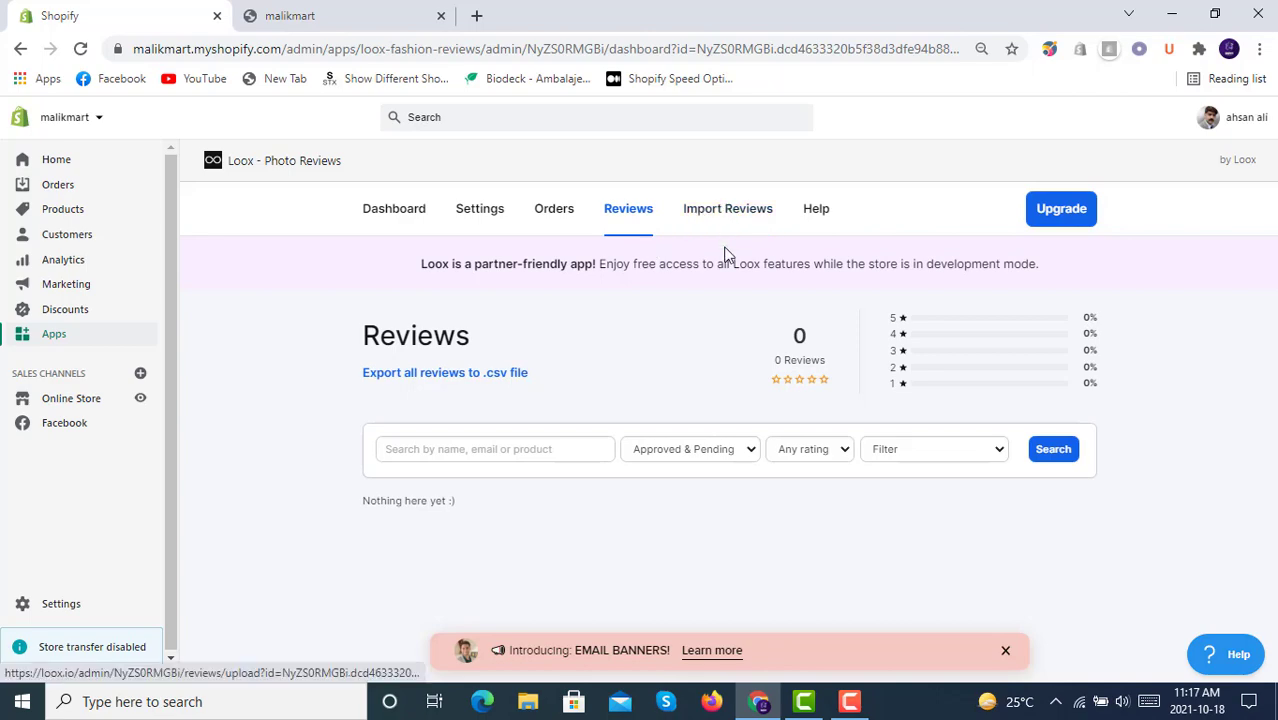
# From the Loox review import options, open the Loox Import File Template and make a copy of it in Google Sheets.
pyautogui.scroll(-1, 729, 415)
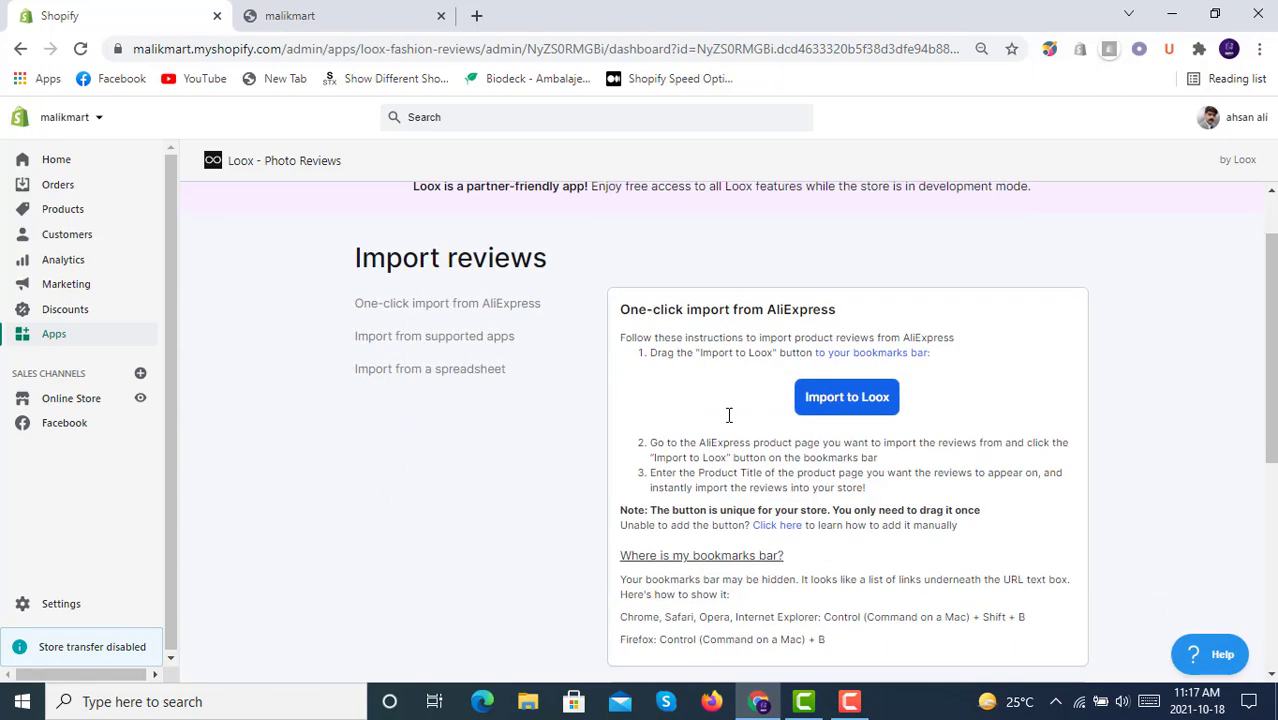
pyautogui.scroll(-4, 729, 415)
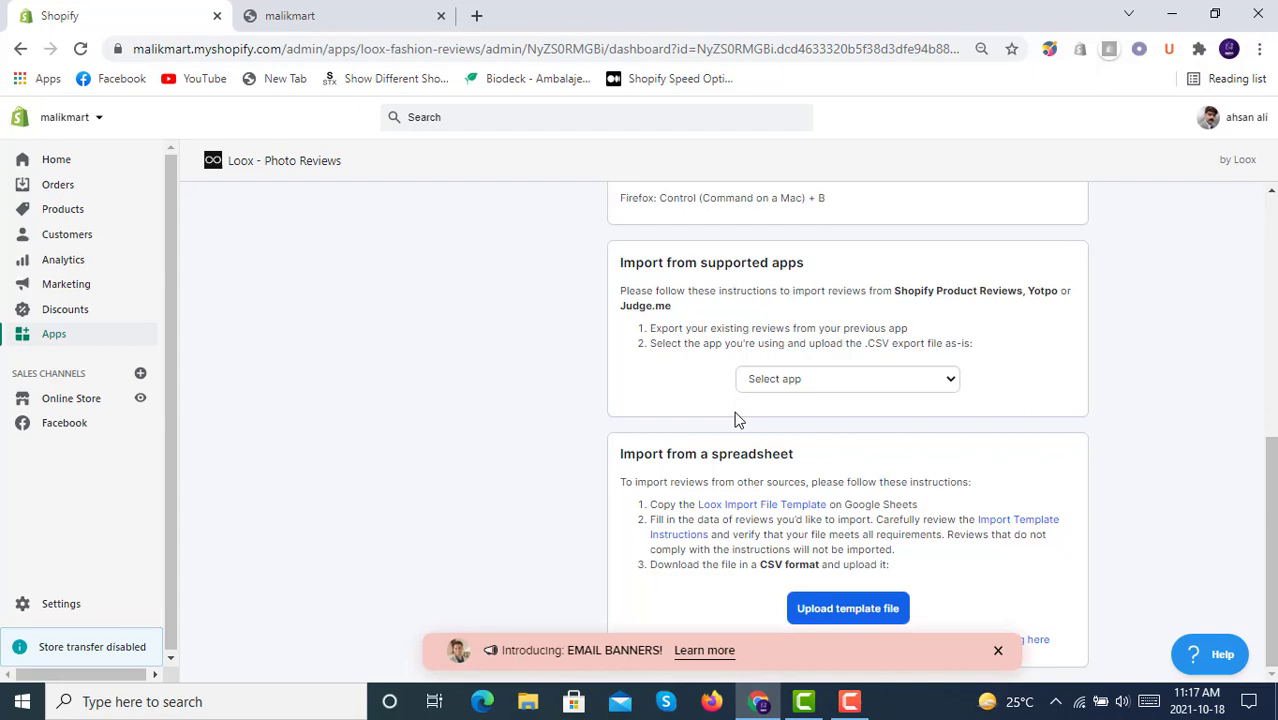
pyautogui.click(997, 651)
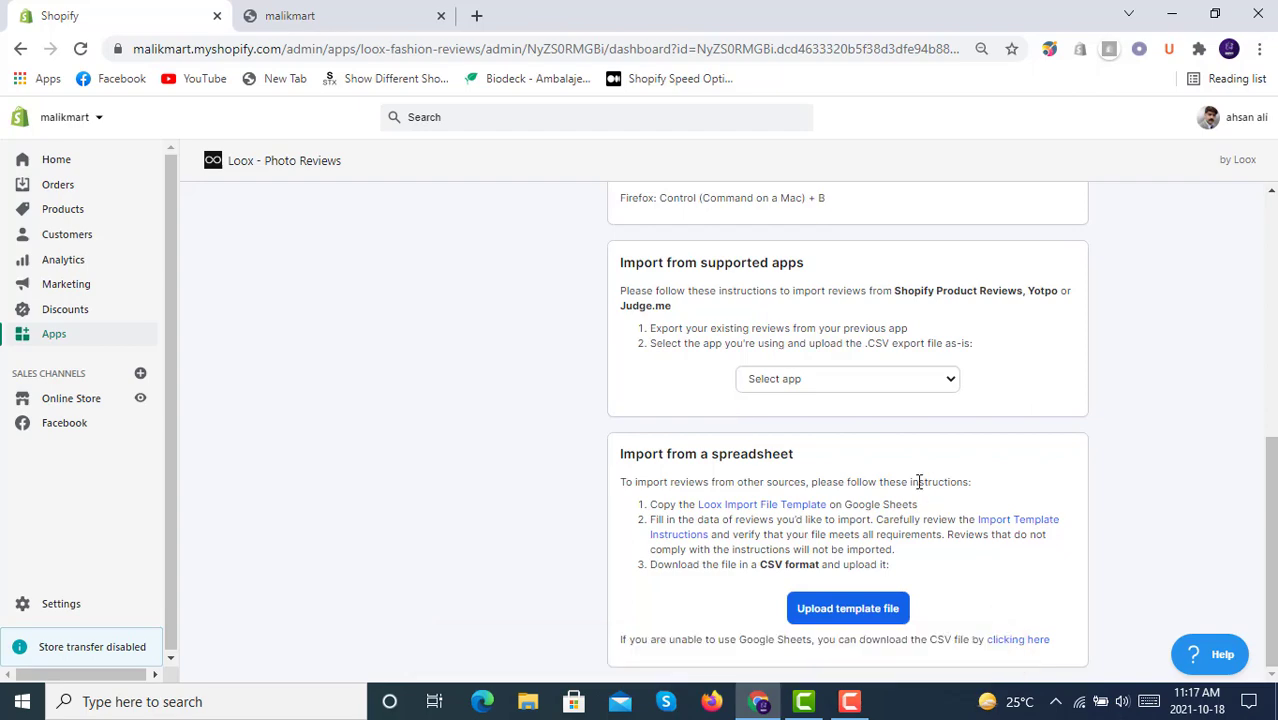
pyautogui.scroll(1, 810, 456)
pyautogui.scroll(-1, 810, 456)
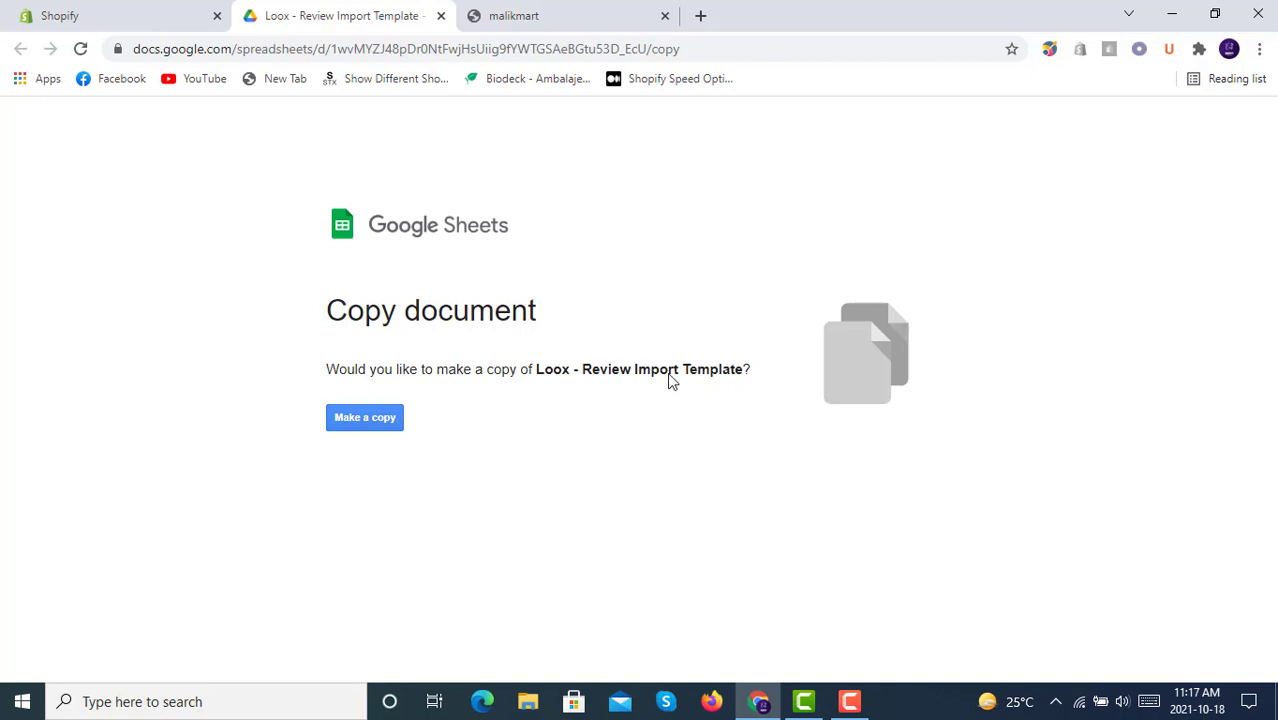
pyautogui.click(392, 424)
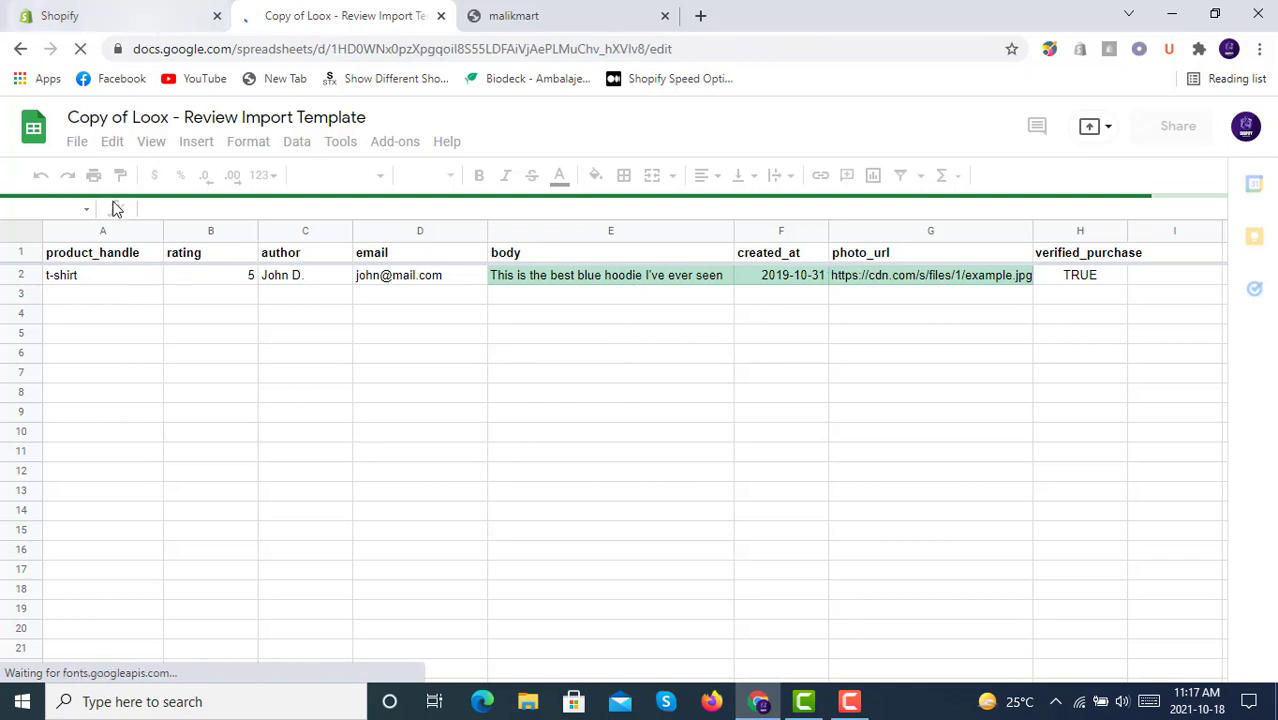
# Open the Refurbished Original NOKIA 208 product page on the storefront and copy the product handle from its URL.
pyautogui.click(162, 12)
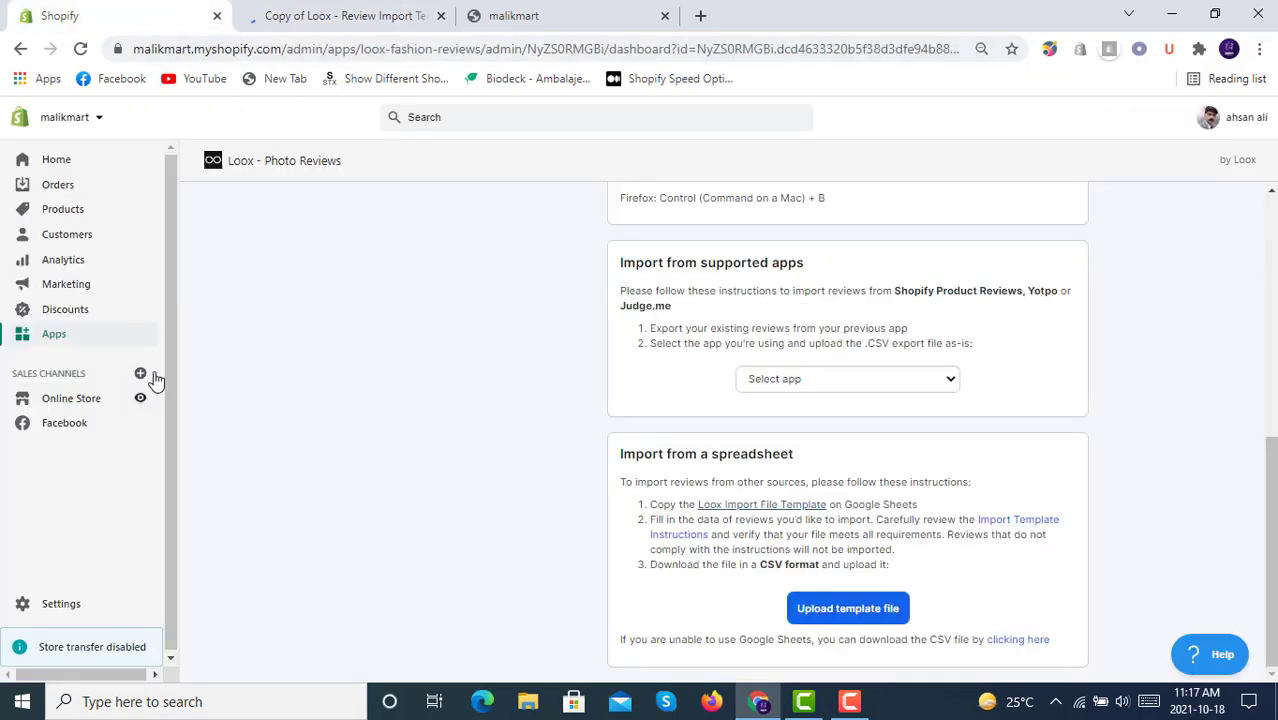
pyautogui.click(548, 18)
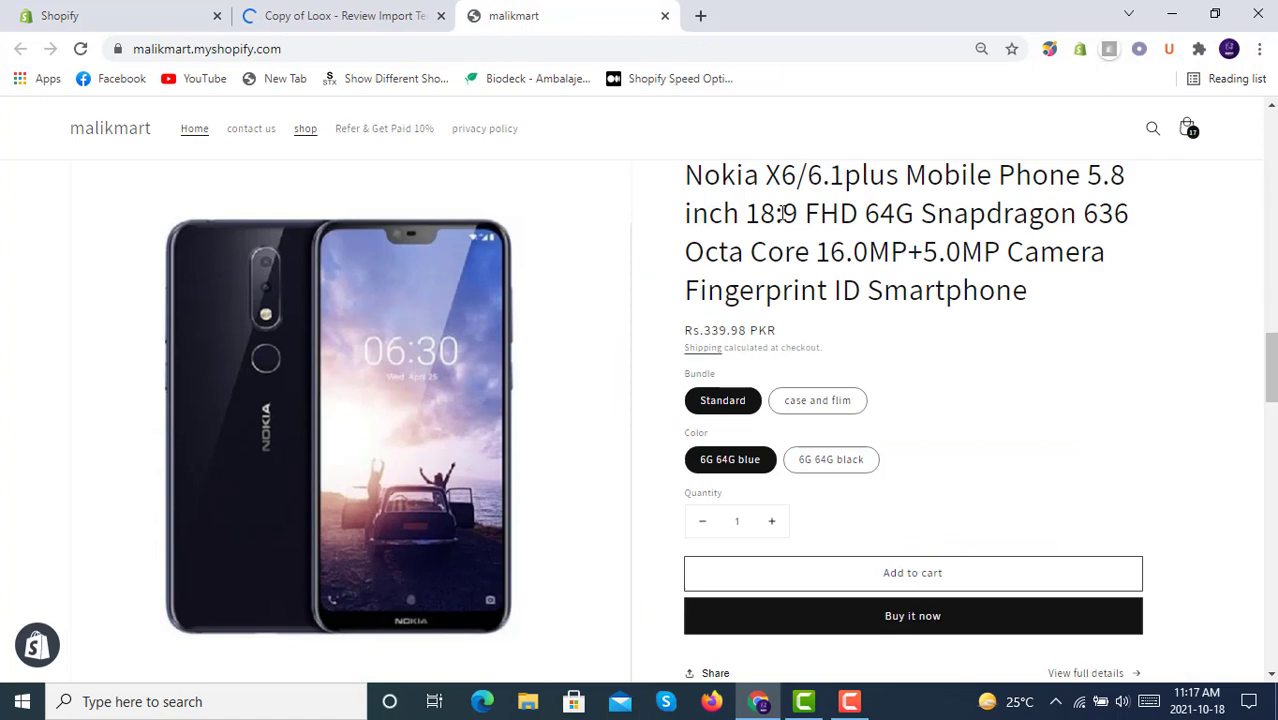
pyautogui.scroll(3, 783, 213)
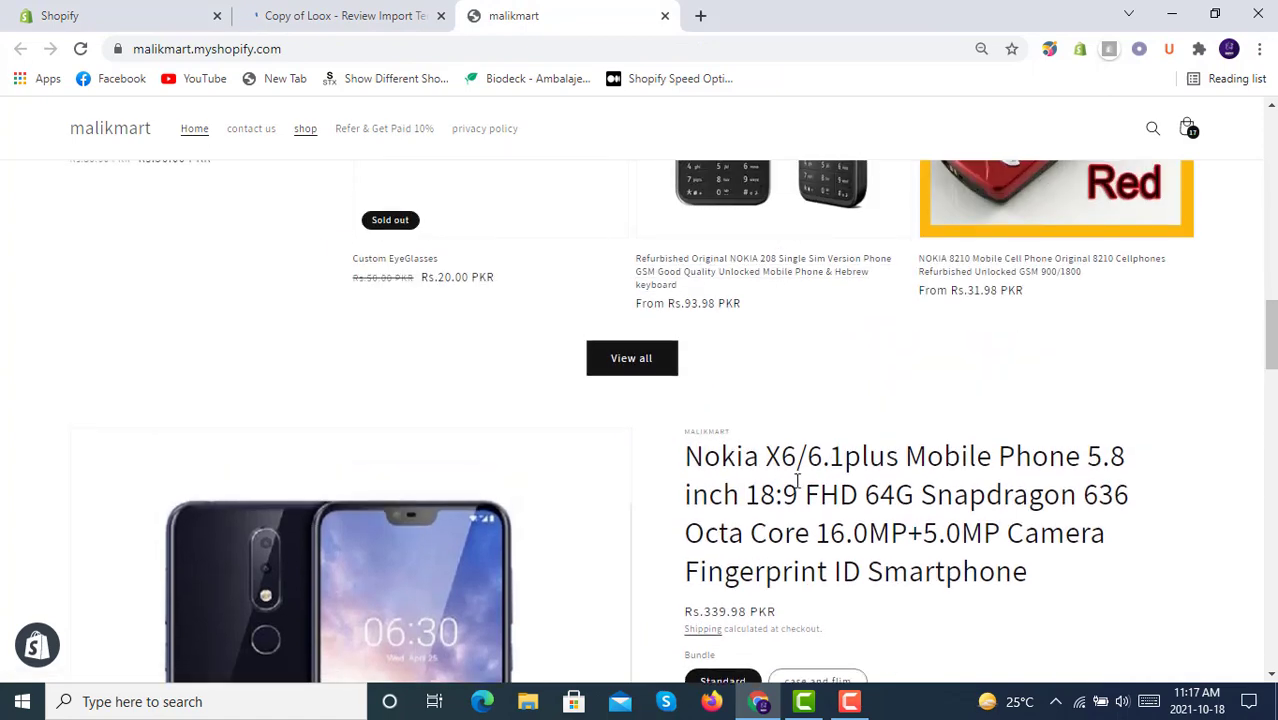
pyautogui.scroll(-1, 797, 483)
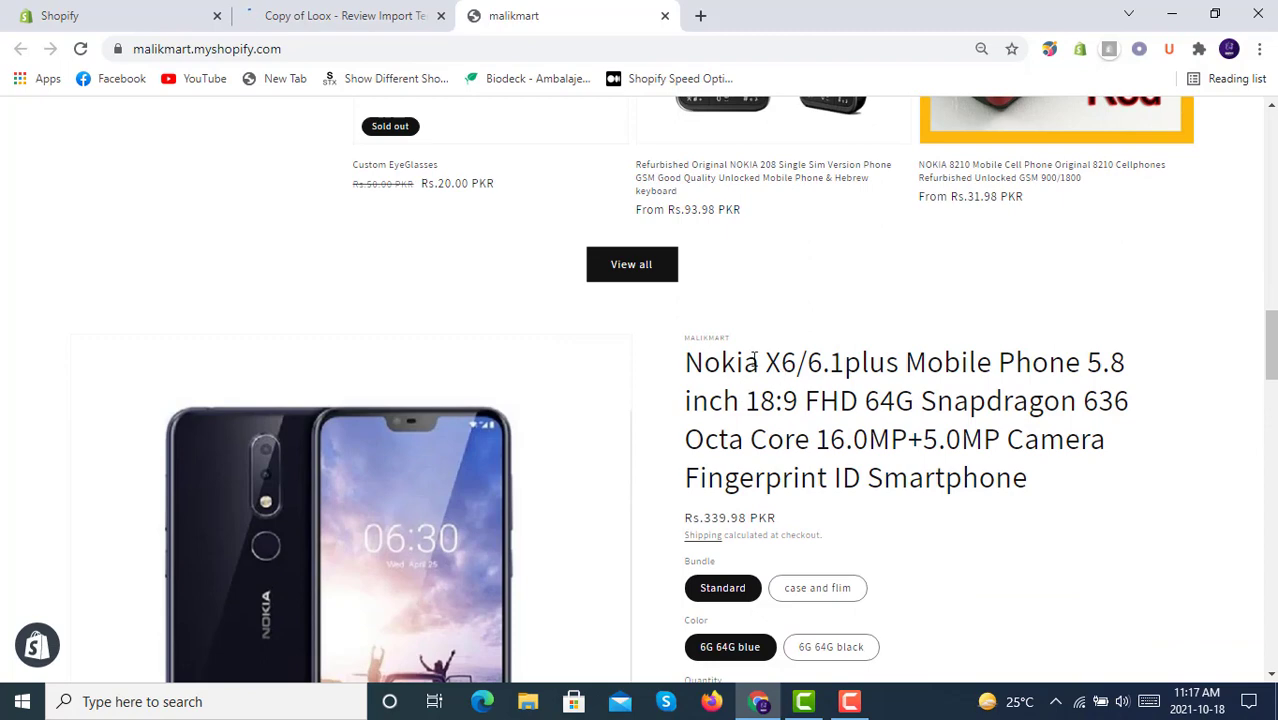
pyautogui.scroll(2, 716, 343)
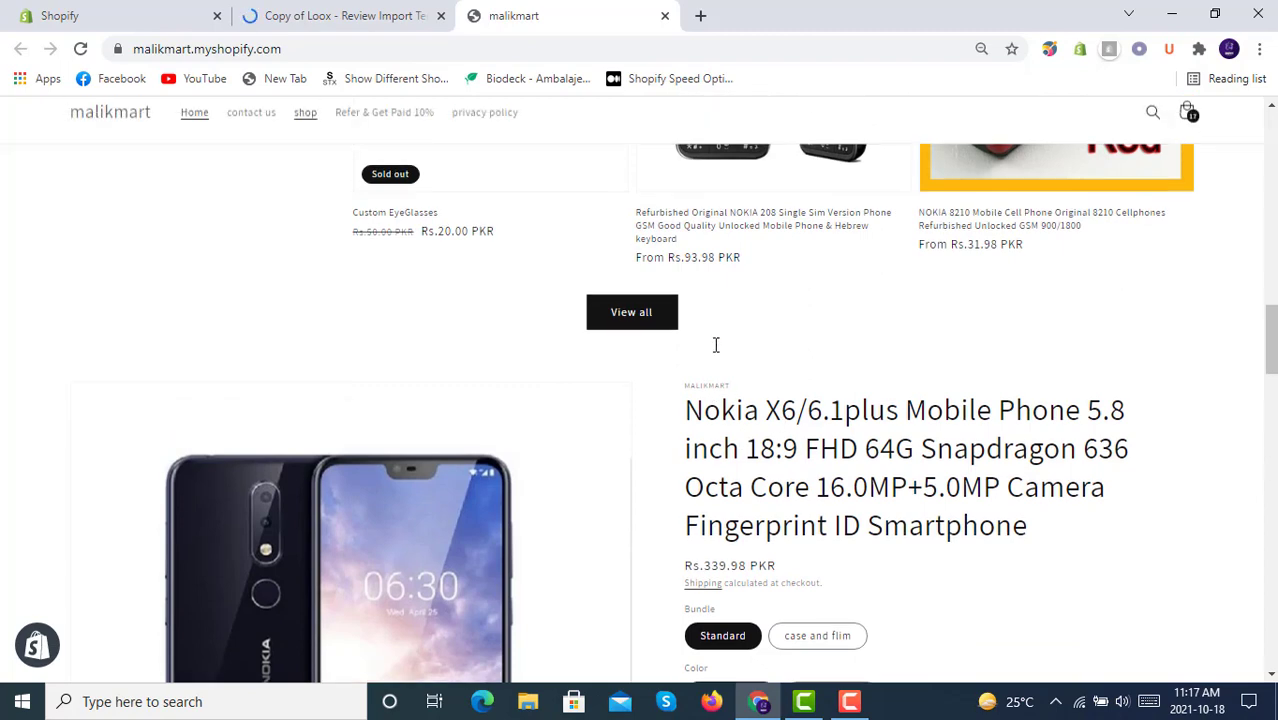
pyautogui.click(736, 366)
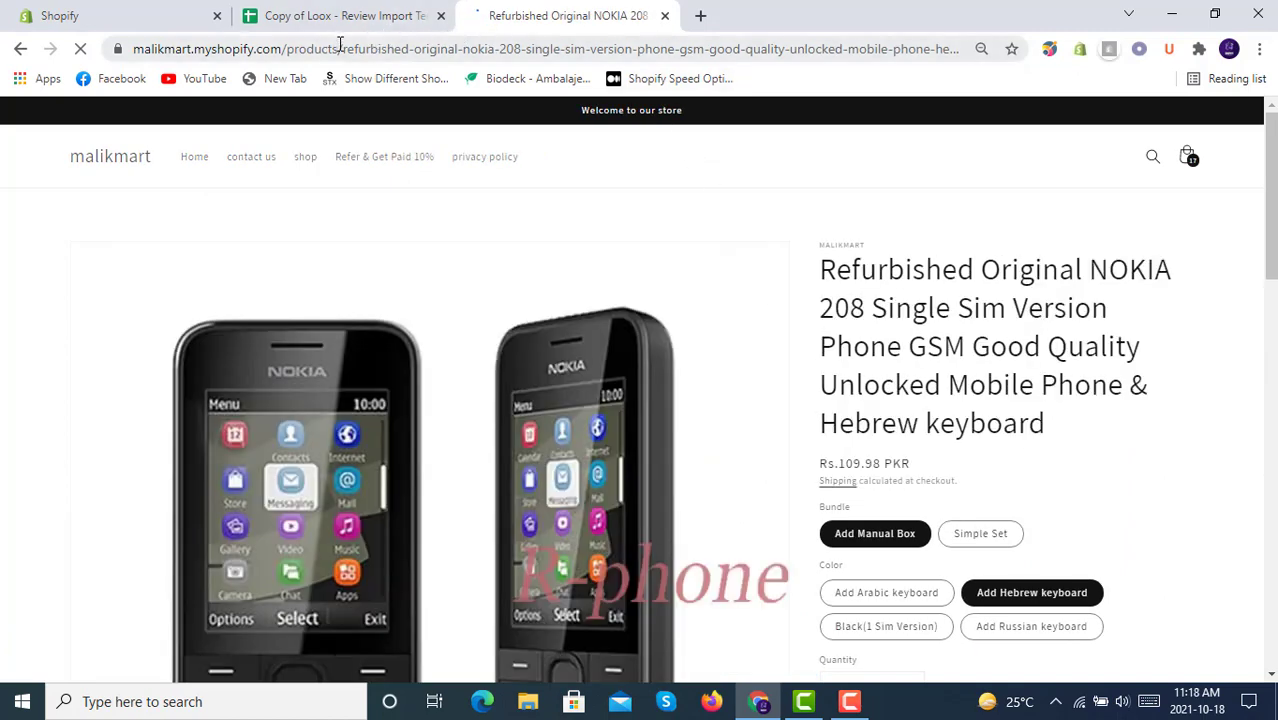
pyautogui.moveTo(345, 52); pyautogui.dragTo(960, 52)
pyautogui.hotkey('ctrl', 'c')
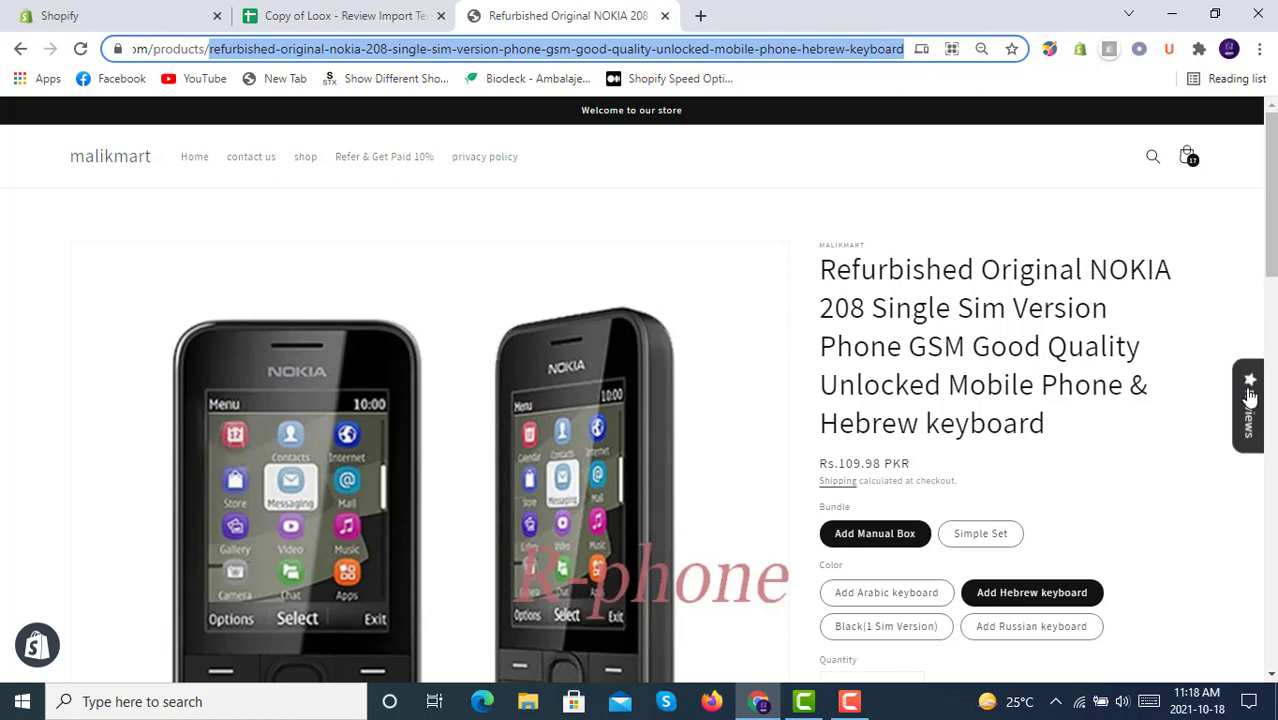
# Replace the sample product_handle in cell A2 of the template copy with the copied handle, and return to the Shopify admin.
pyautogui.click(345, 12)
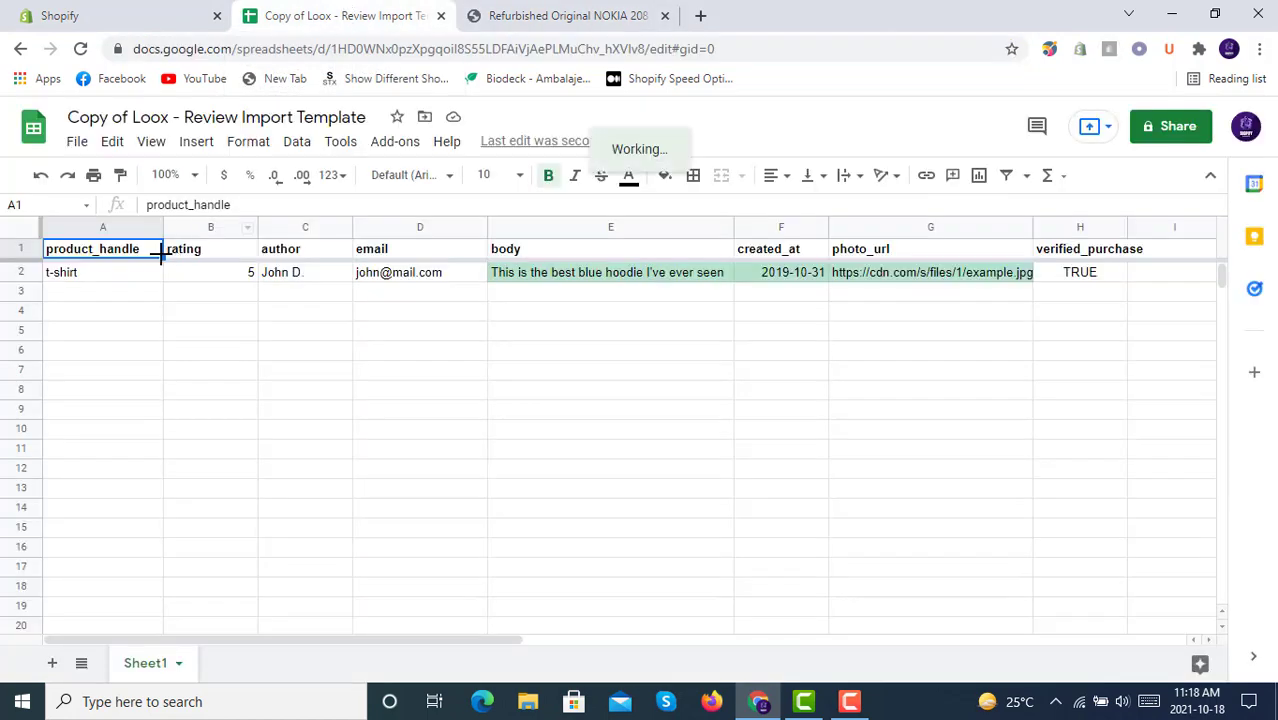
pyautogui.click(106, 272)
pyautogui.tripleClick(107, 272)
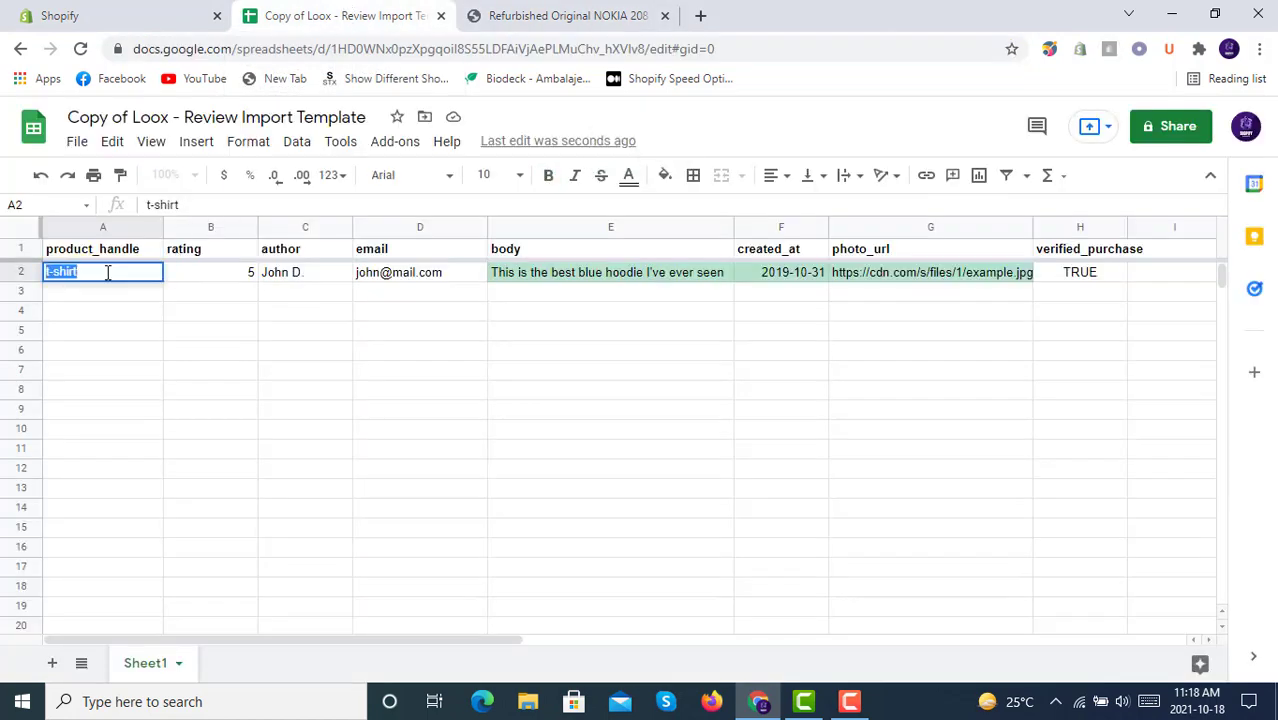
pyautogui.hotkey('ctrl', 'v')
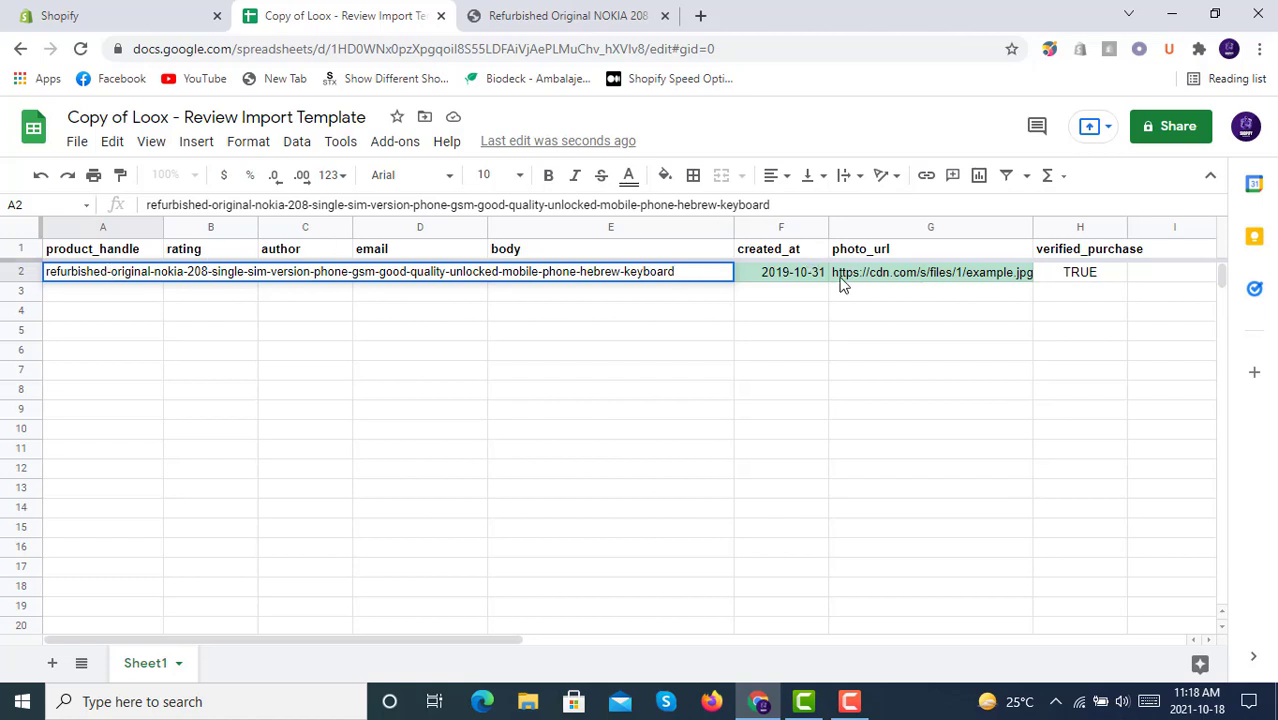
pyautogui.click(750, 310)
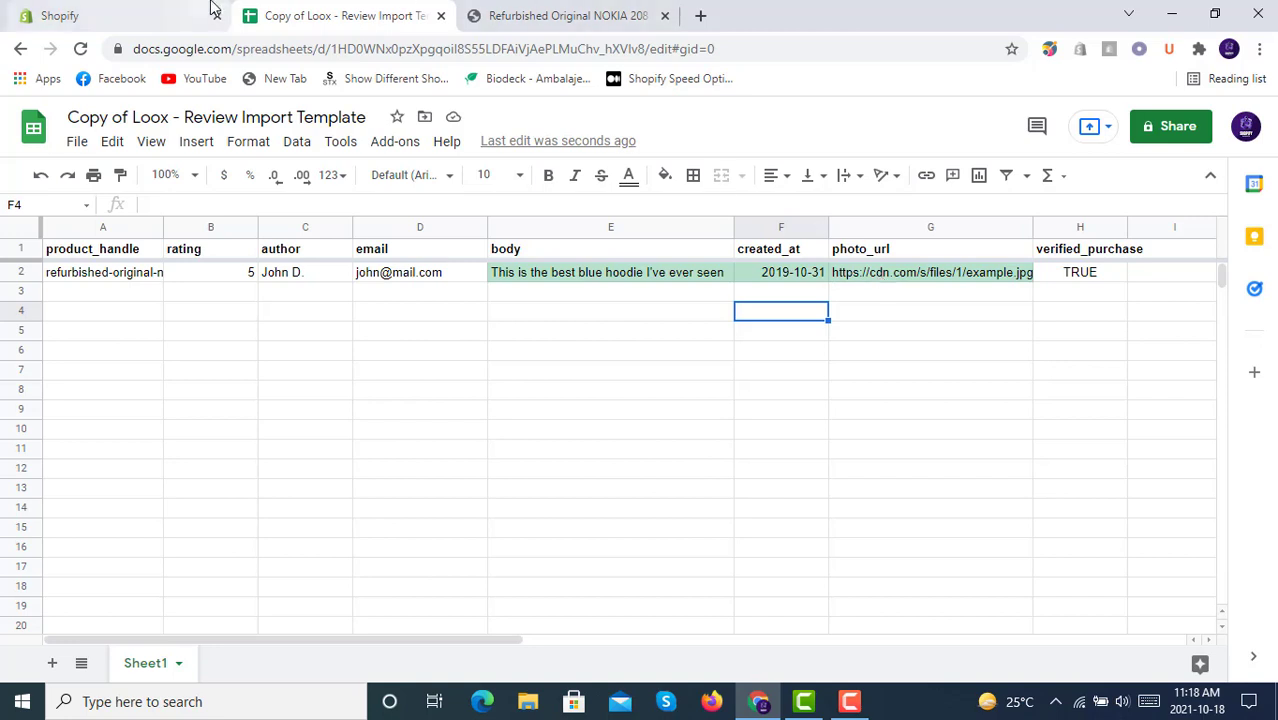
pyautogui.click(146, 12)
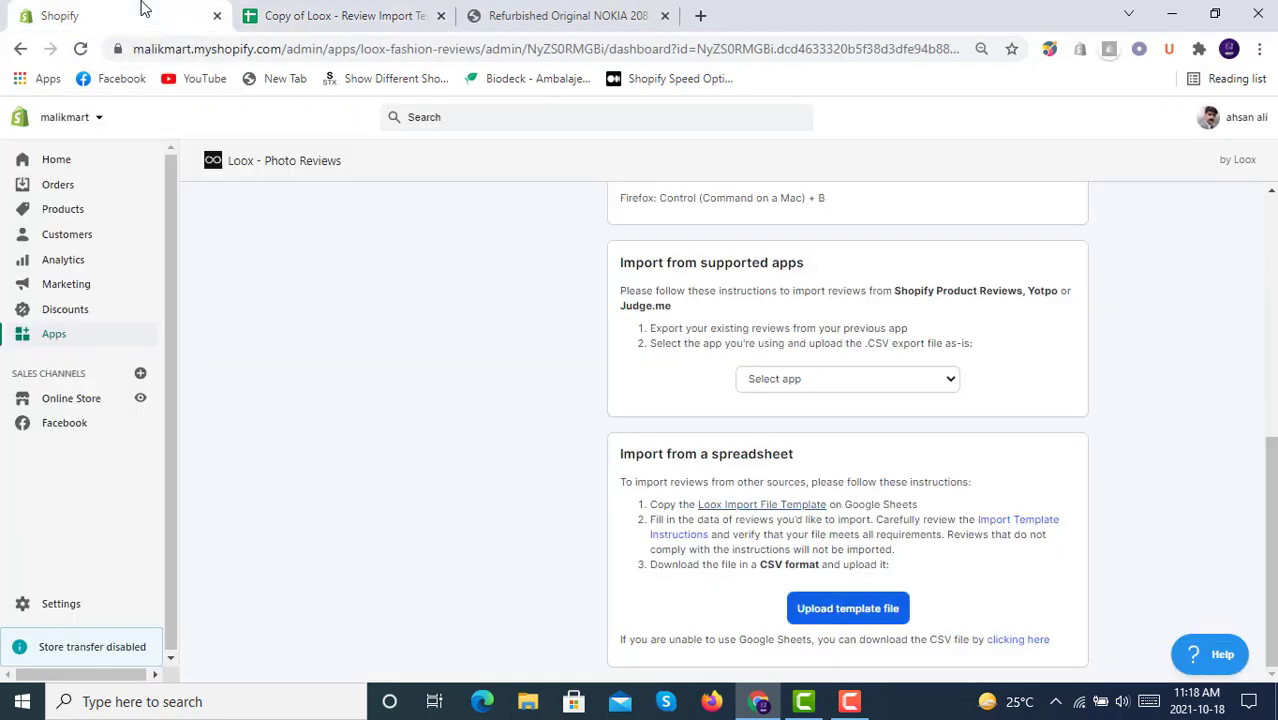
pyautogui.rightClick(87, 607)
pyautogui.click(136, 598)
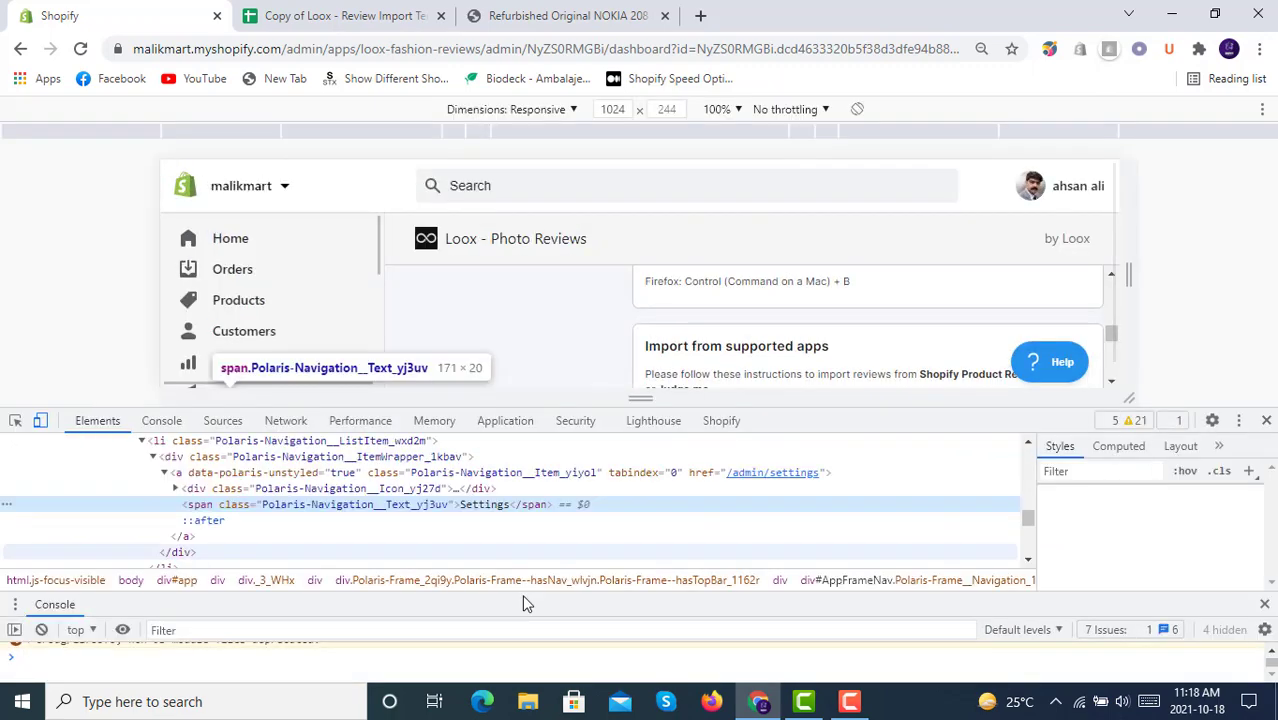
pyautogui.click(1266, 421)
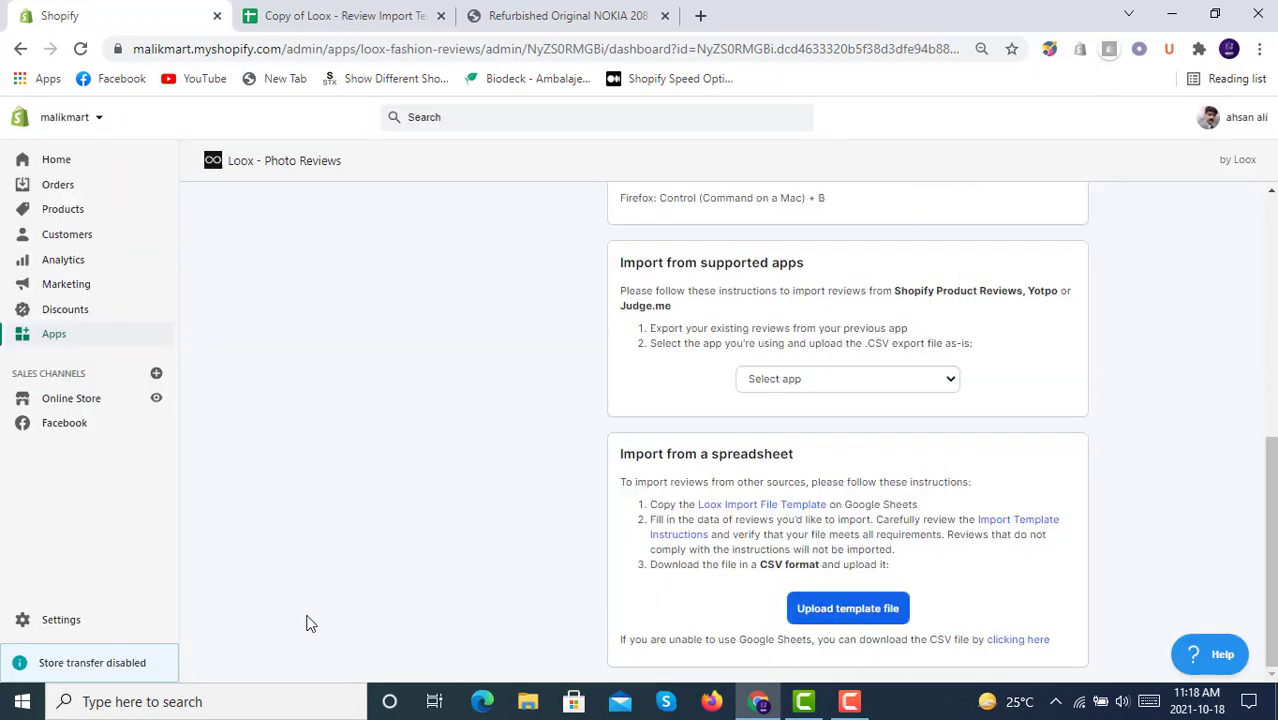
pyautogui.rightClick(68, 621)
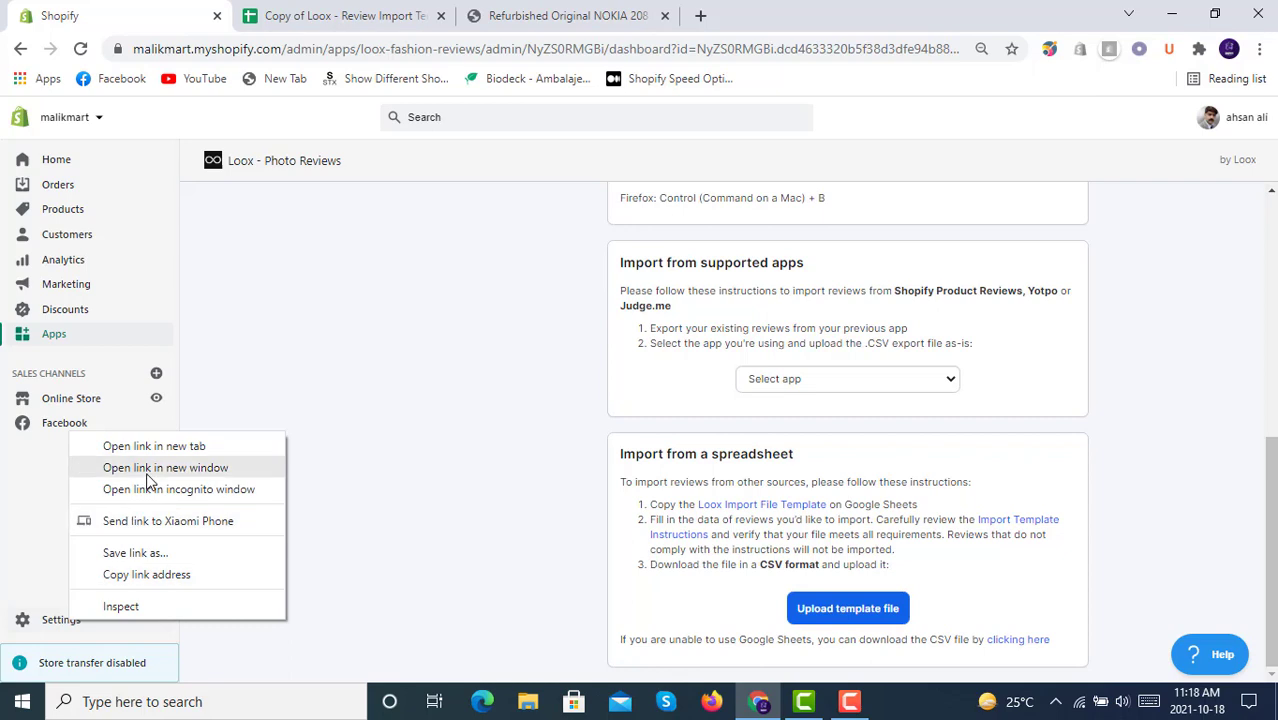
pyautogui.click(168, 446)
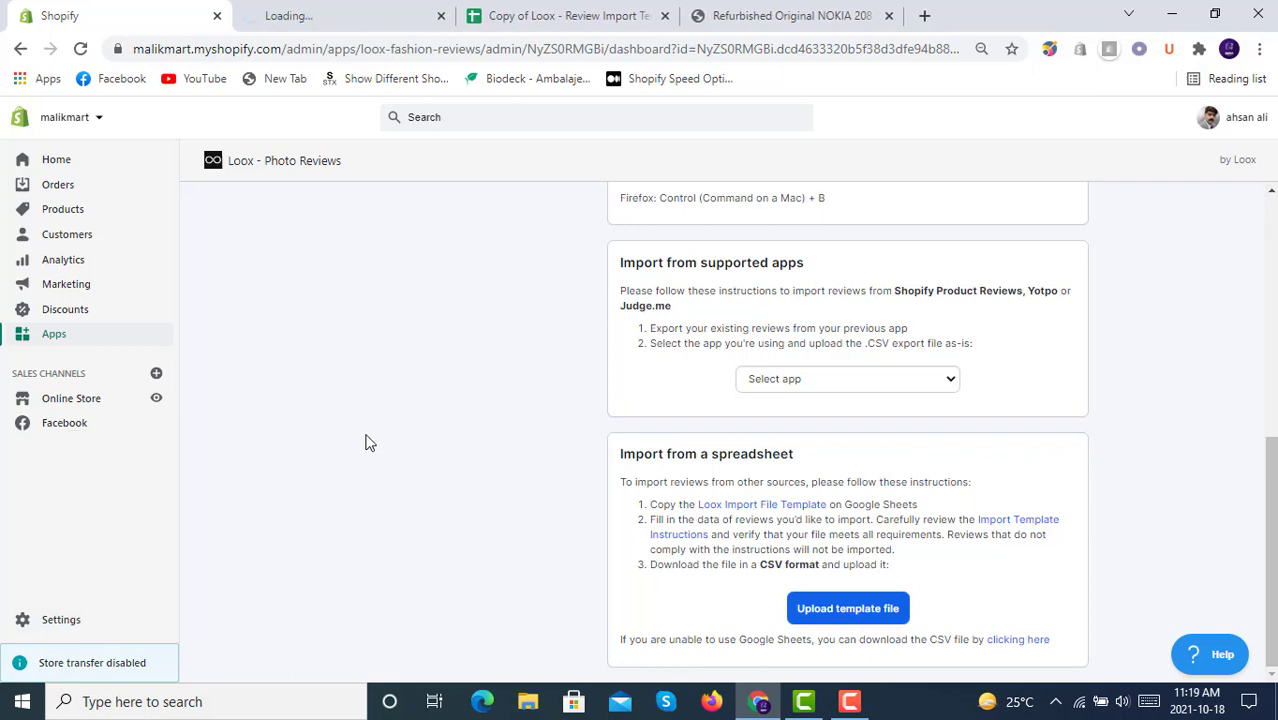
pyautogui.click(348, 12)
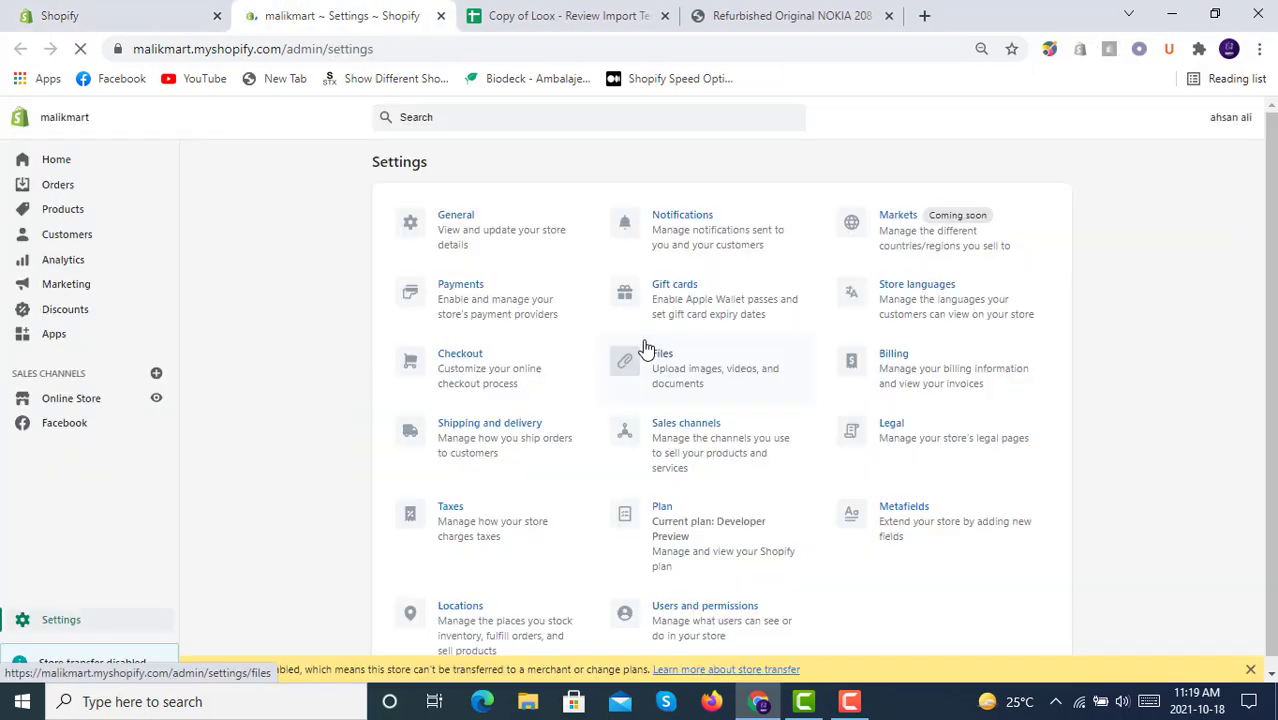
pyautogui.click(719, 365)
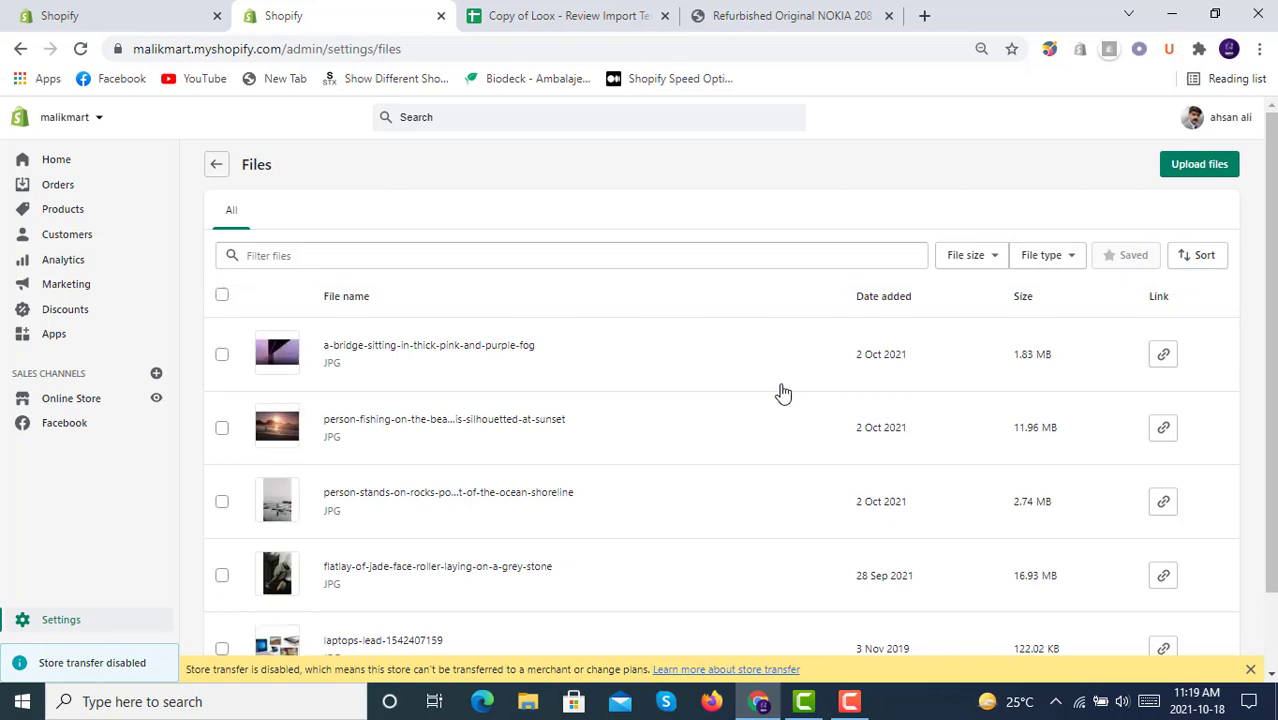
pyautogui.scroll(-2, 782, 391)
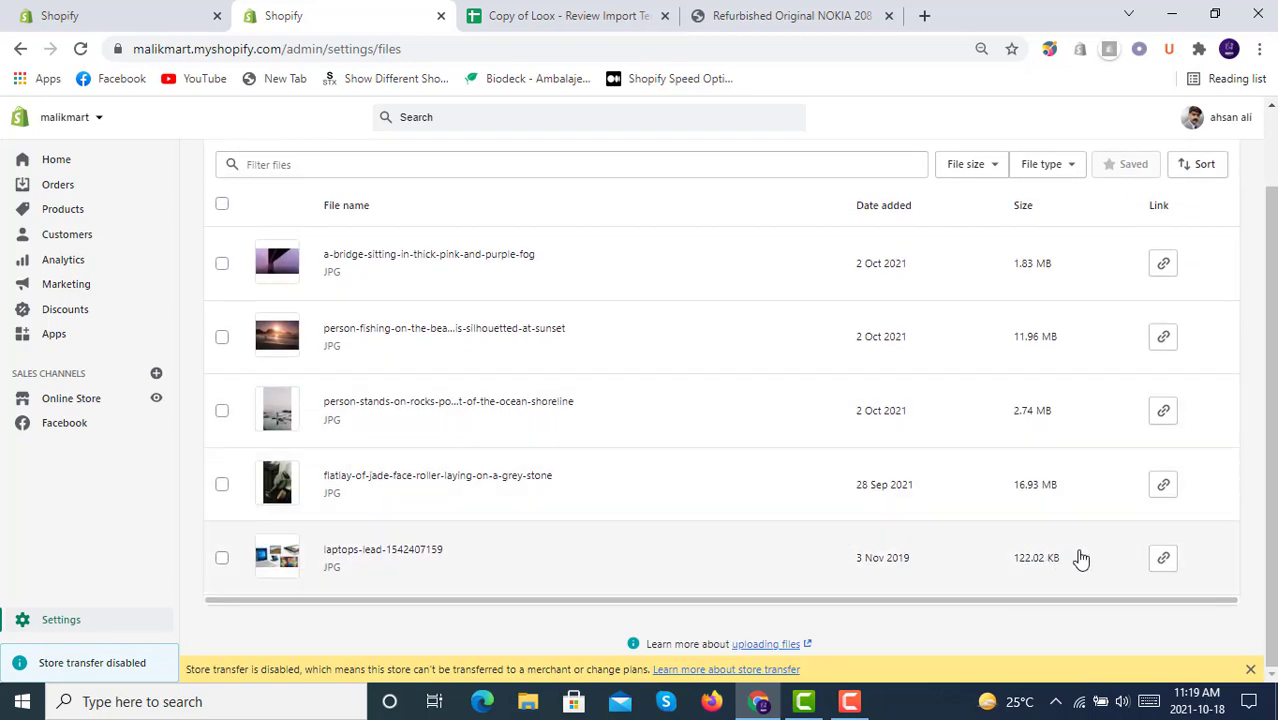
pyautogui.click(1165, 561)
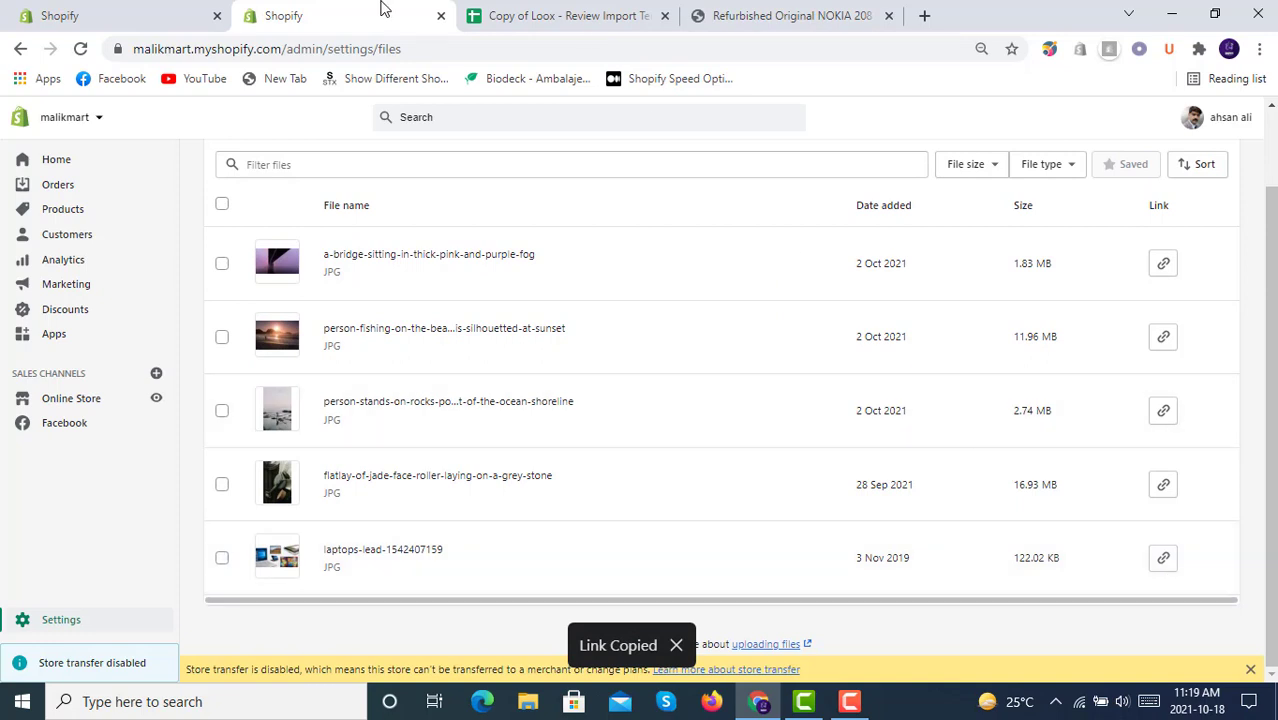
# Replace the sample photo_url in cell G2 of the review import sheet with the copied image link.
pyautogui.click(548, 14)
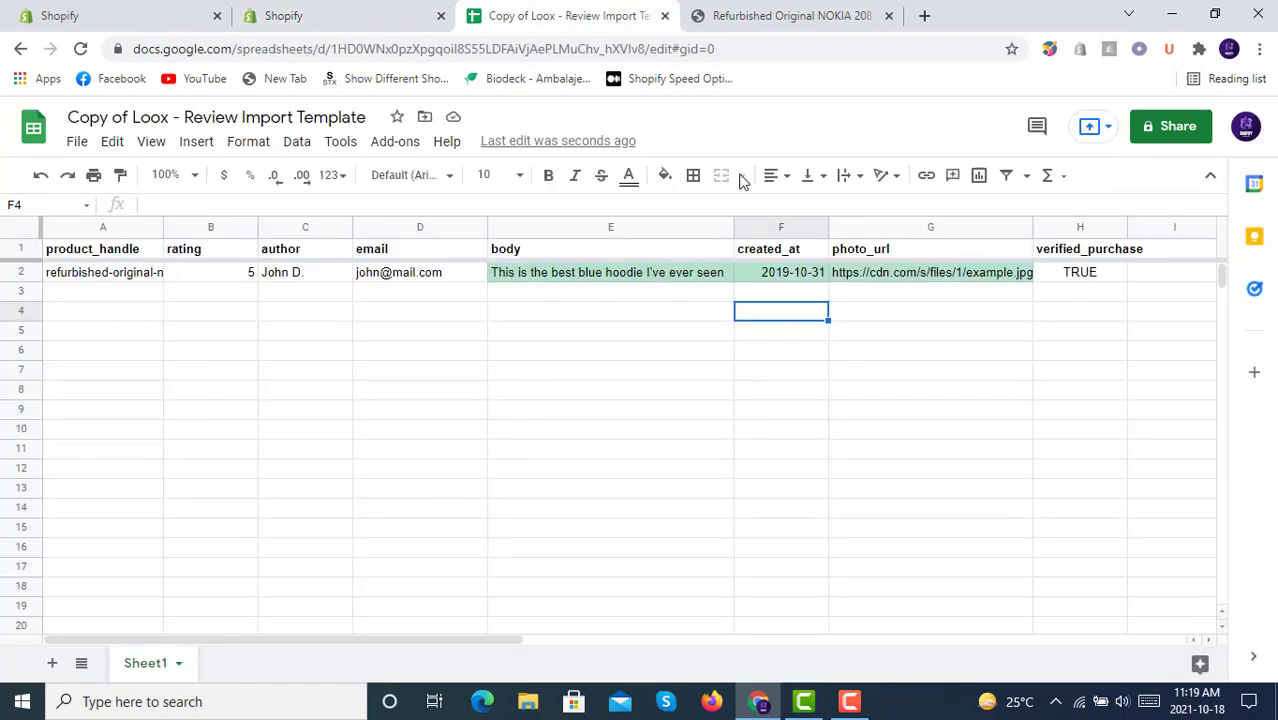
pyautogui.click(950, 273)
pyautogui.doubleClick(948, 271)
pyautogui.hotkey('ctrl', 'a')
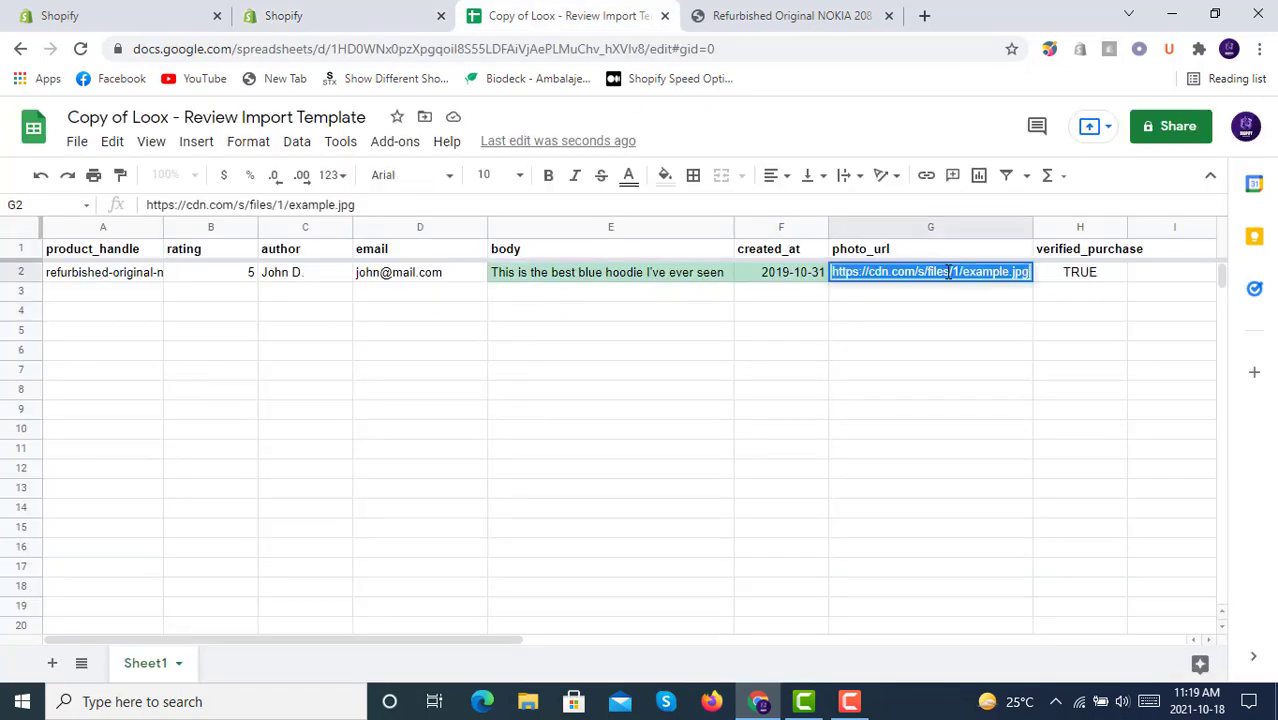
pyautogui.hotkey('ctrl', 'v')
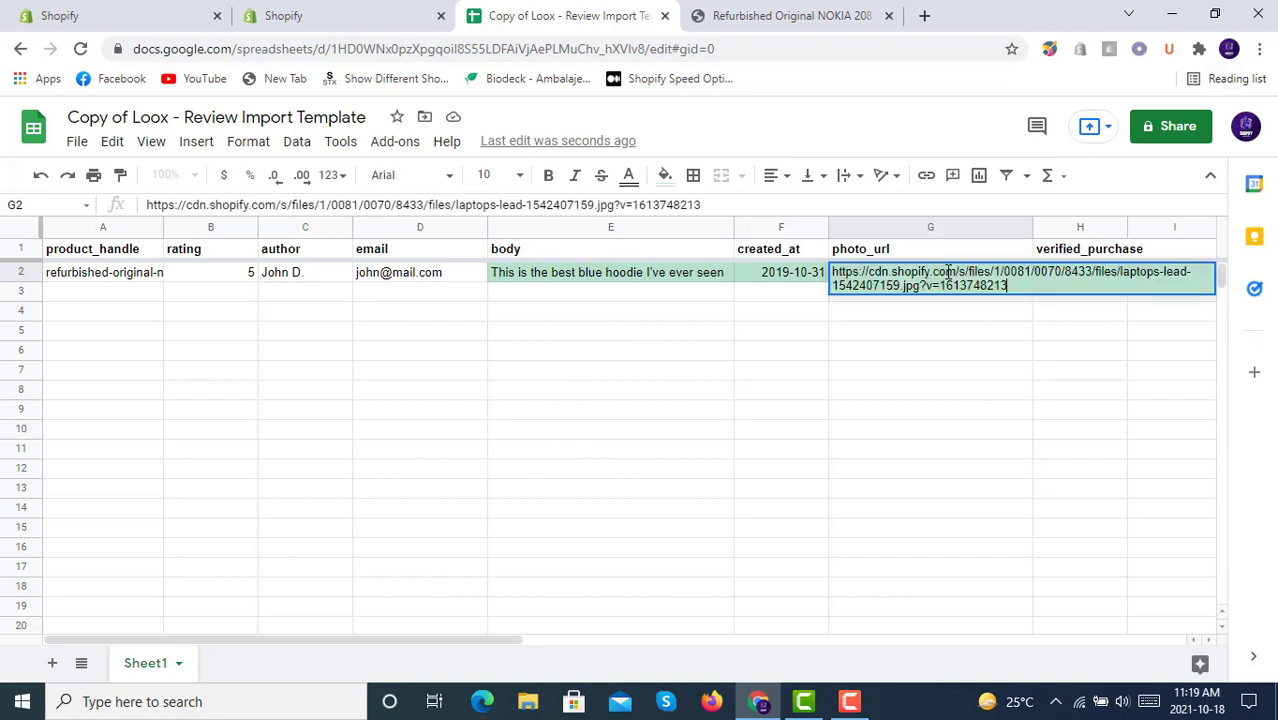
pyautogui.click(950, 354)
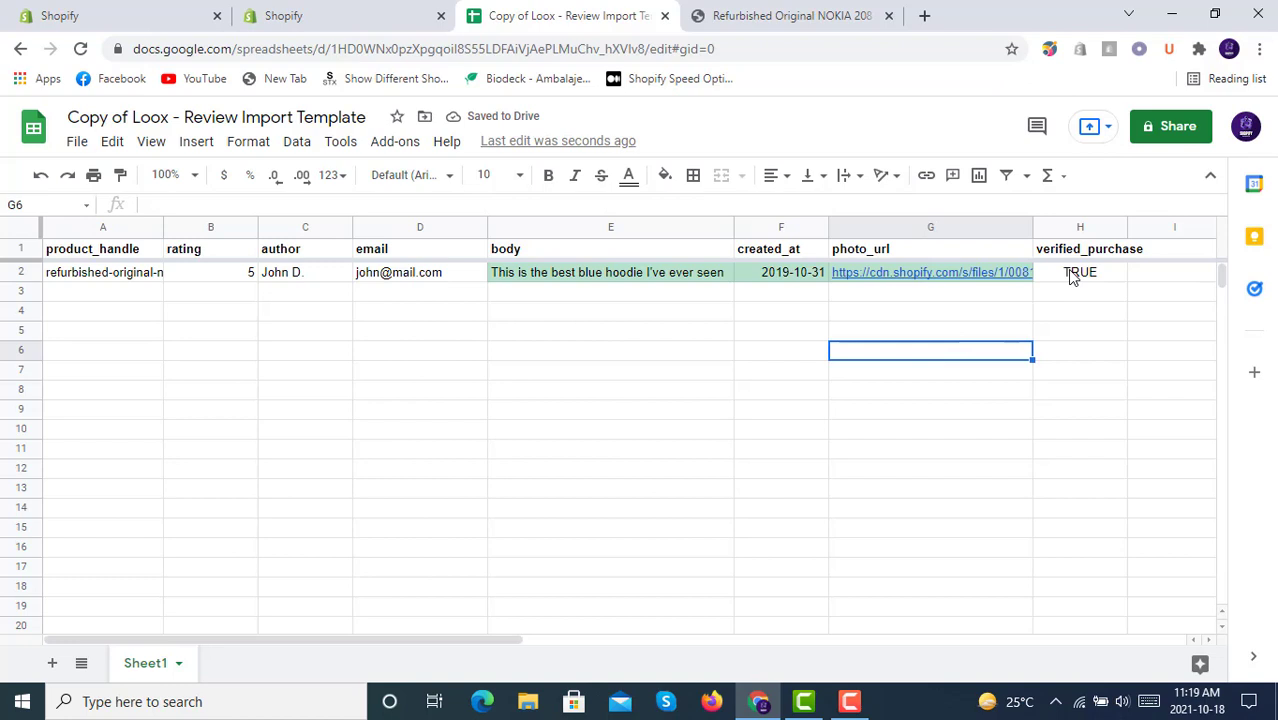
pyautogui.click(716, 356)
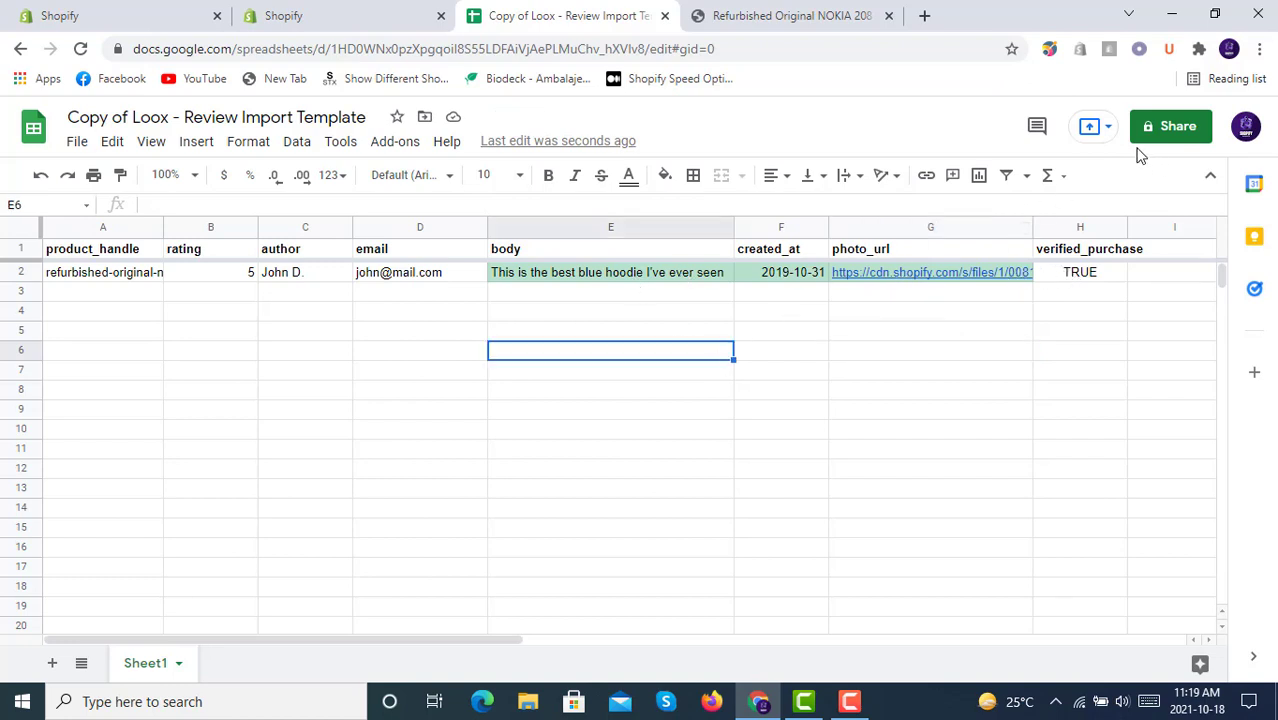
# Download the filled-in review sheet to the Desktop as a comma-separated values file and return to the Loox spreadsheet import section.
pyautogui.click(80, 144)
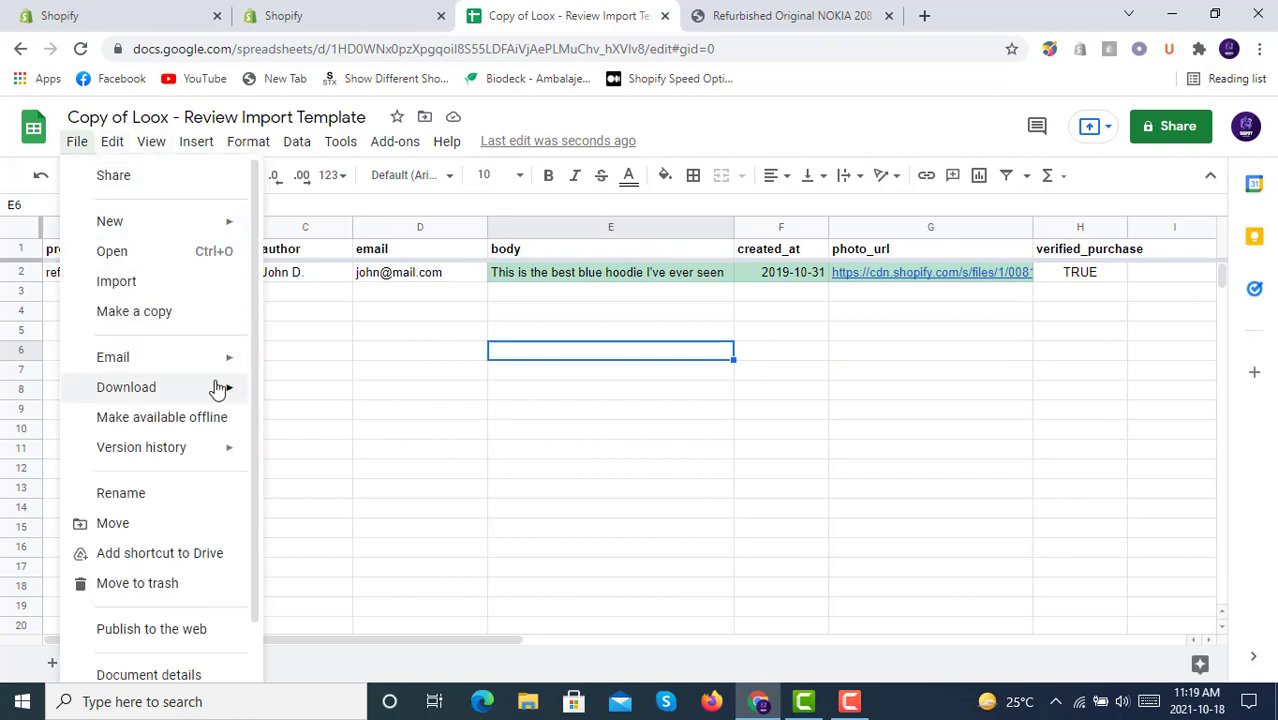
pyautogui.moveTo(219, 389)
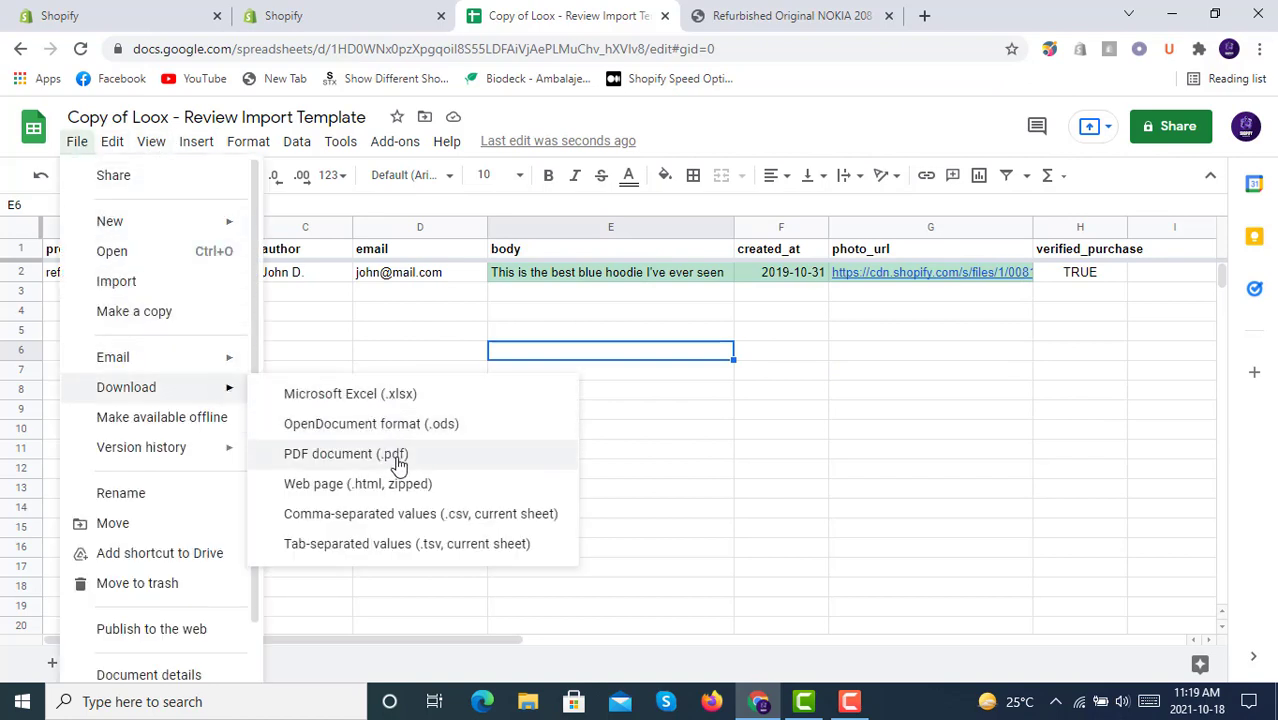
pyautogui.click(425, 514)
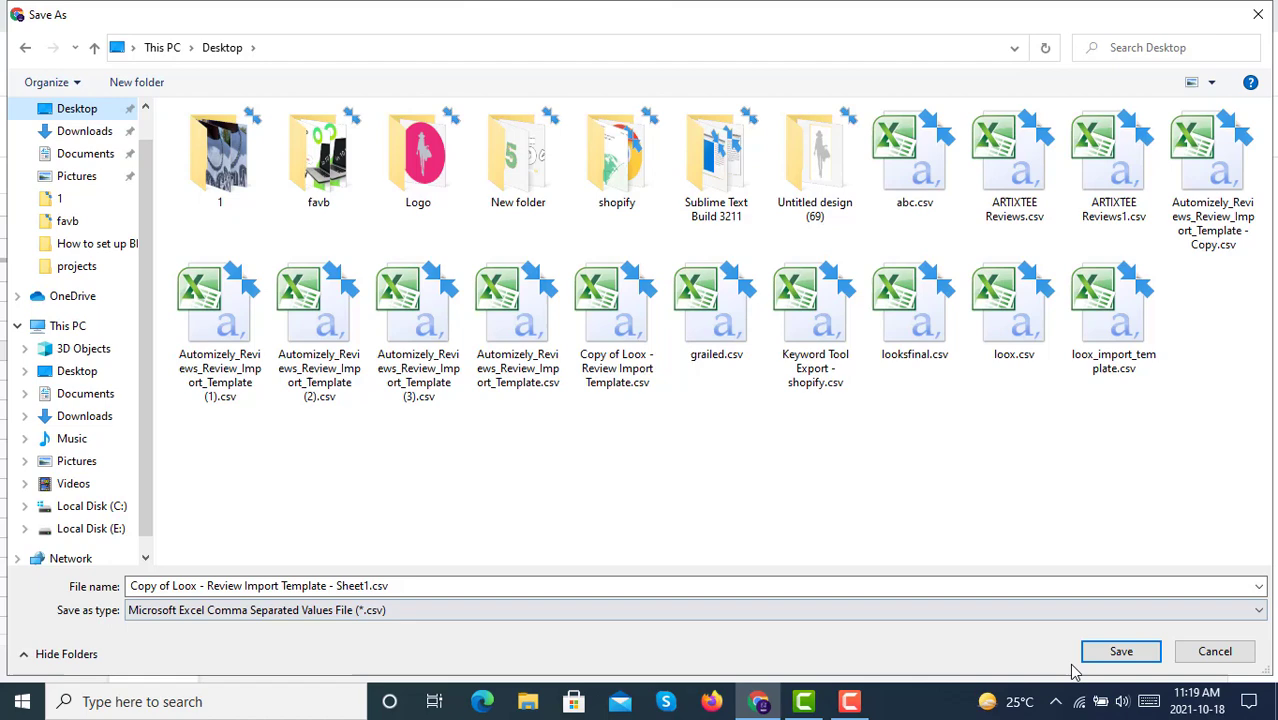
pyautogui.click(1121, 653)
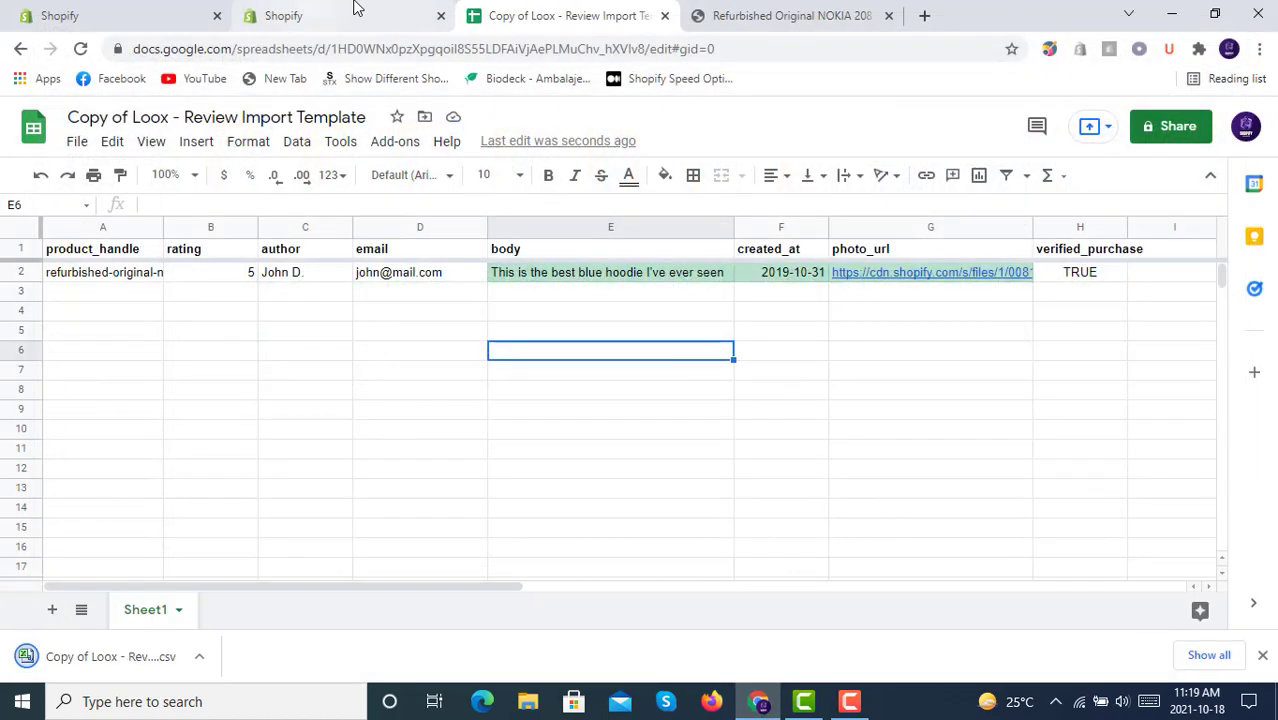
pyautogui.click(306, 12)
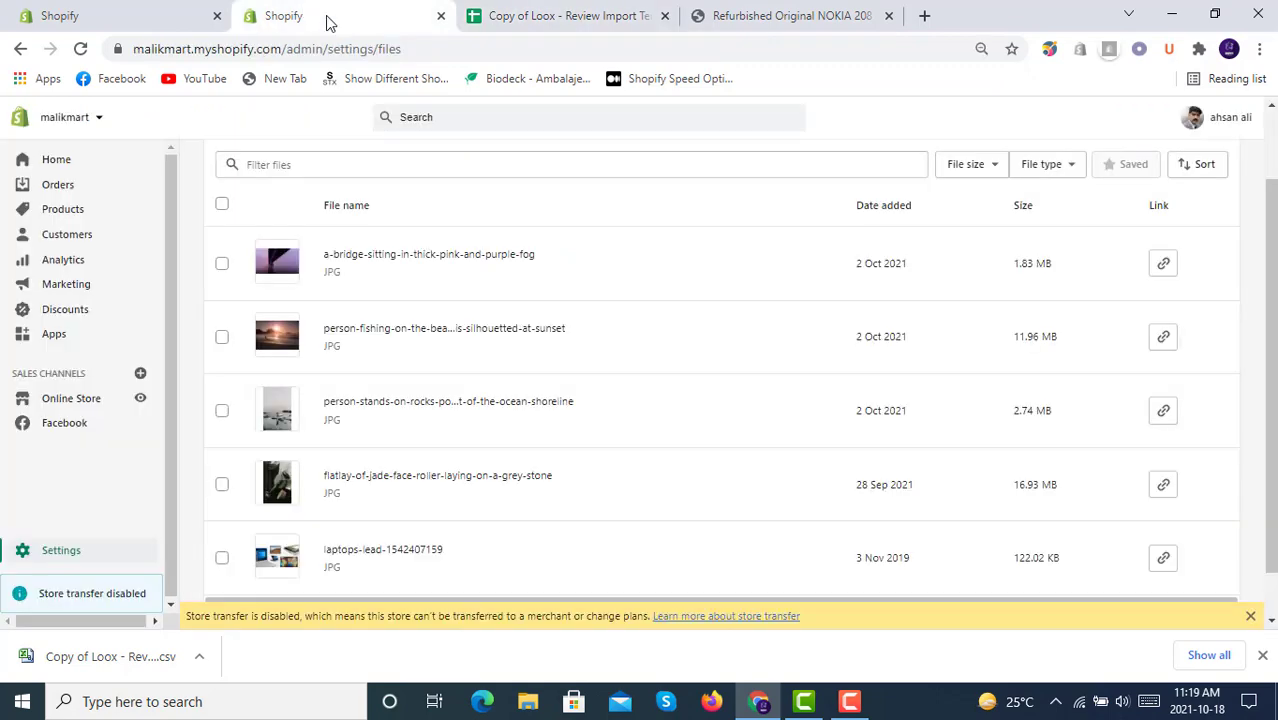
pyautogui.click(142, 12)
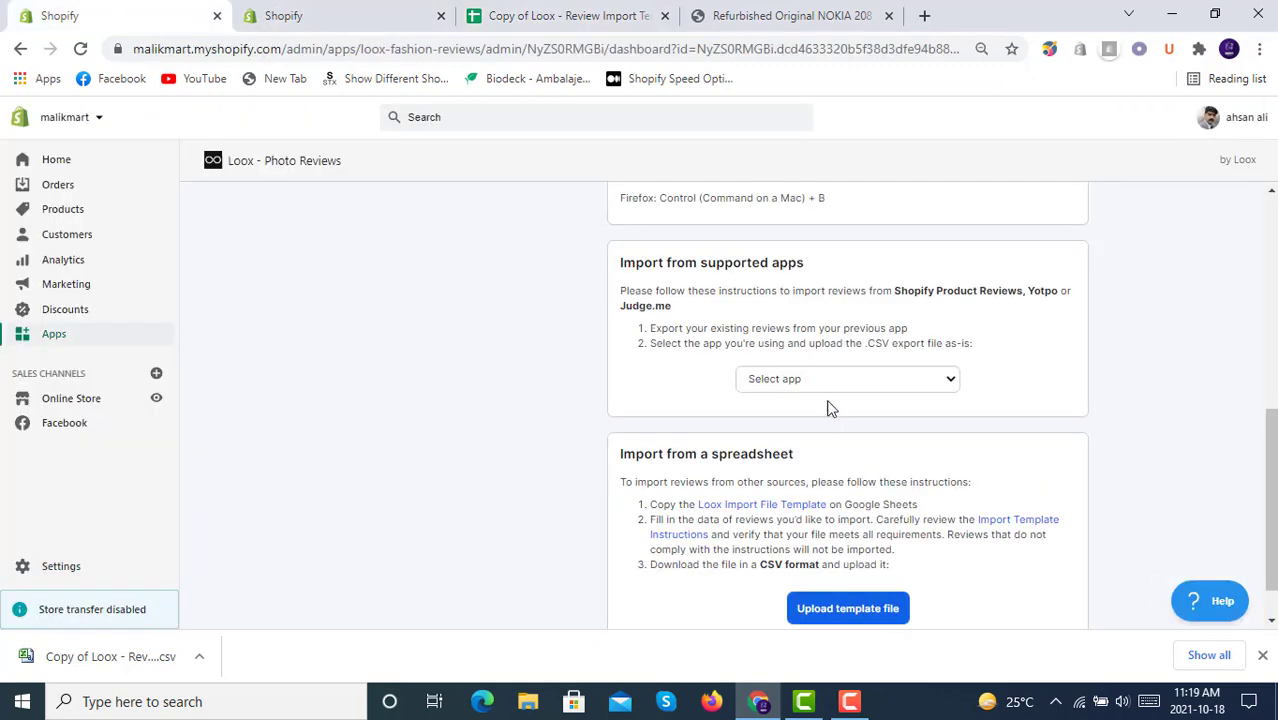
pyautogui.scroll(-1, 828, 408)
pyautogui.click(850, 555)
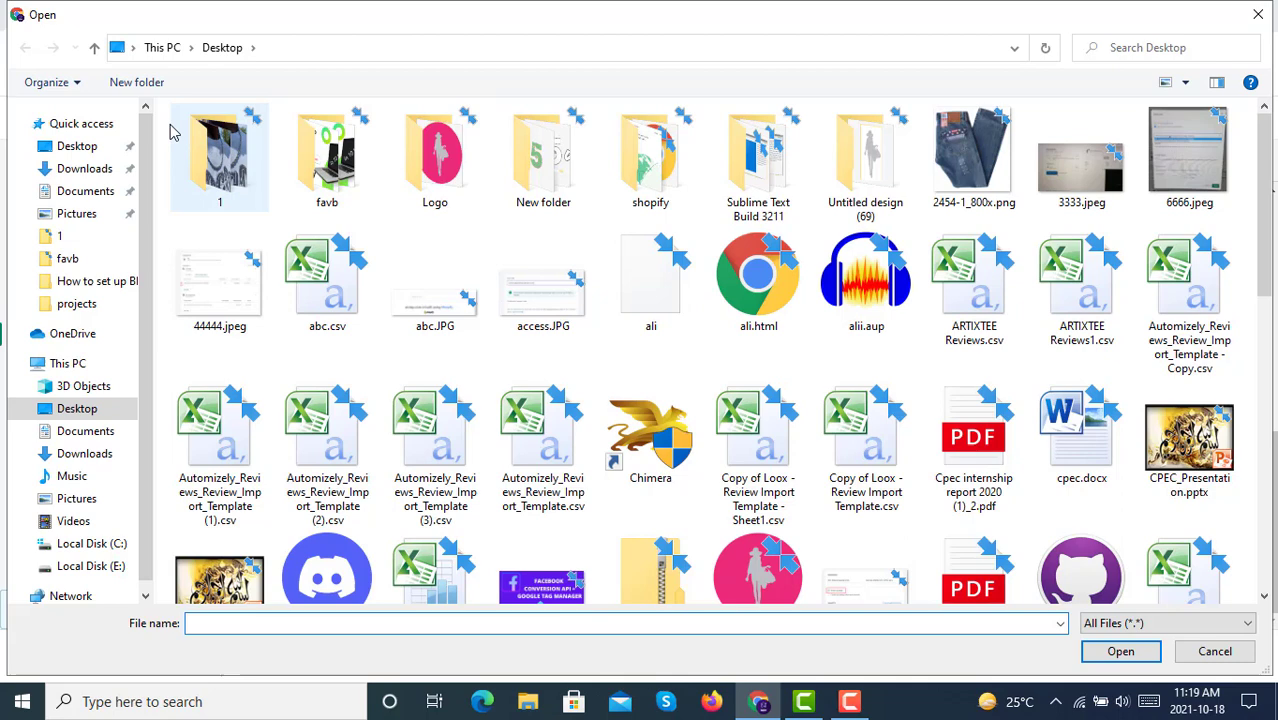
pyautogui.click(66, 148)
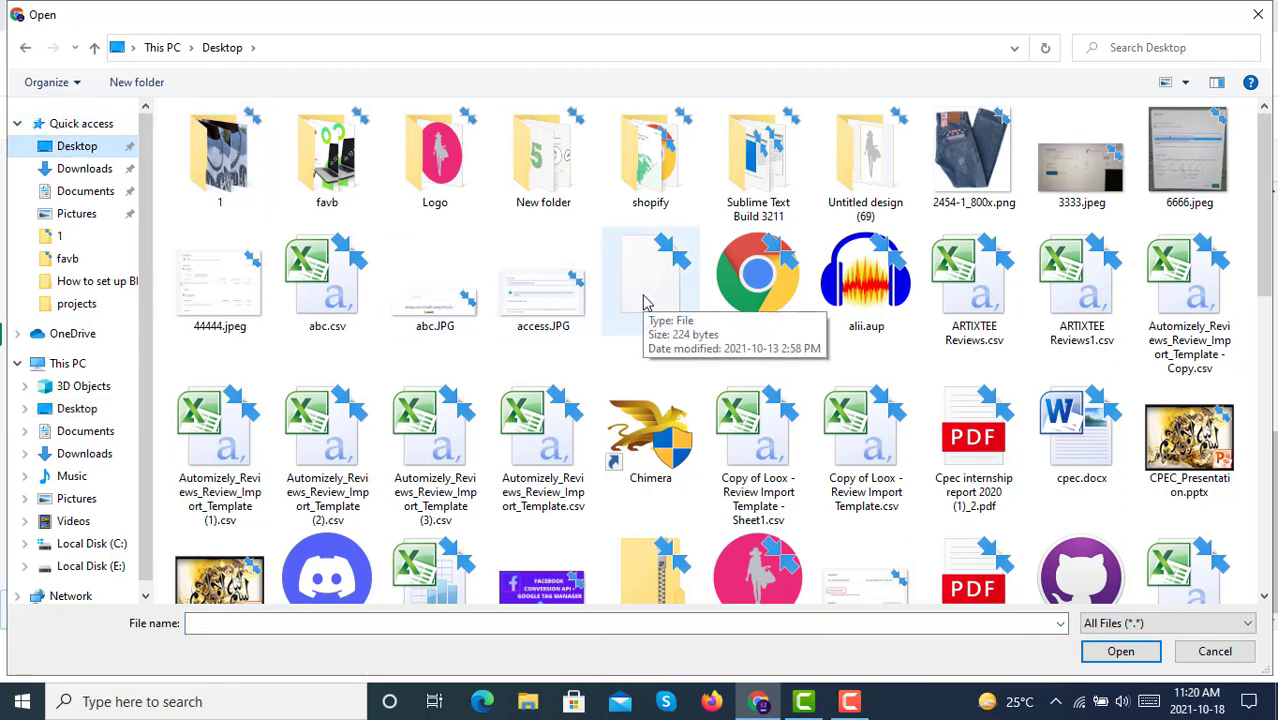
pyautogui.click(1216, 651)
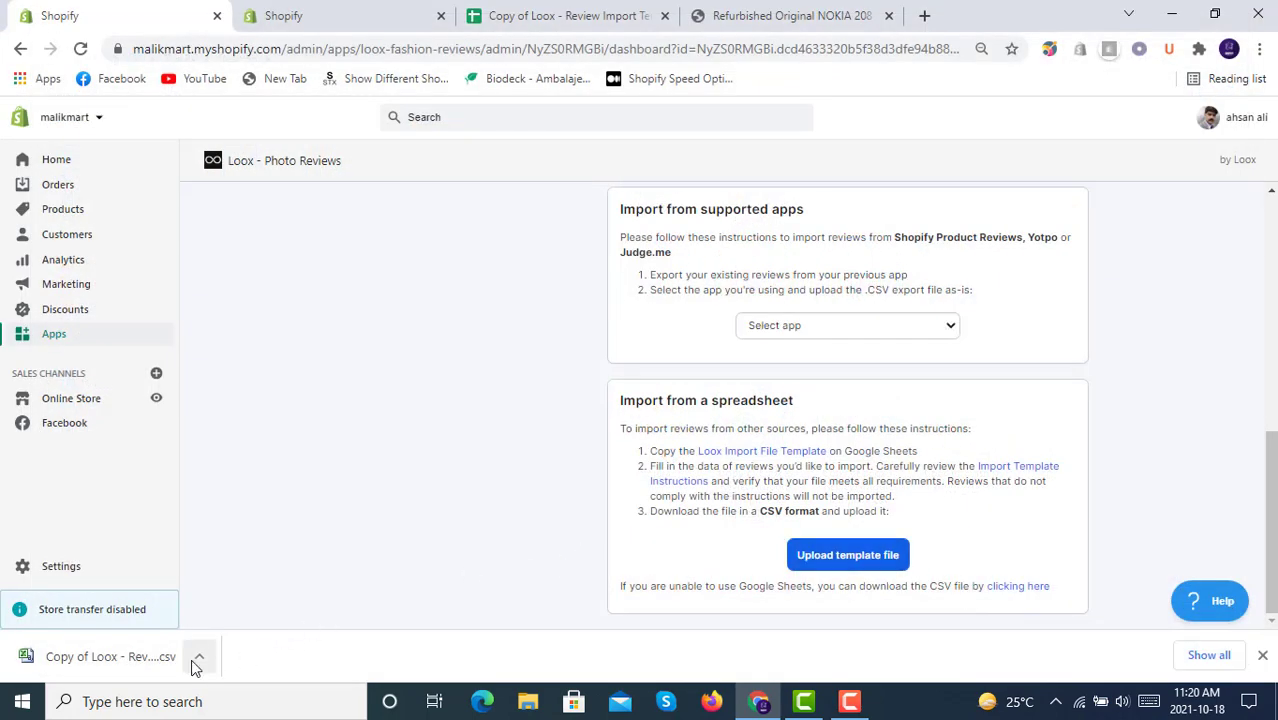
# Show the downloaded review CSV in its folder and rename it as 1.csv.
pyautogui.click(199, 665)
pyautogui.click(240, 592)
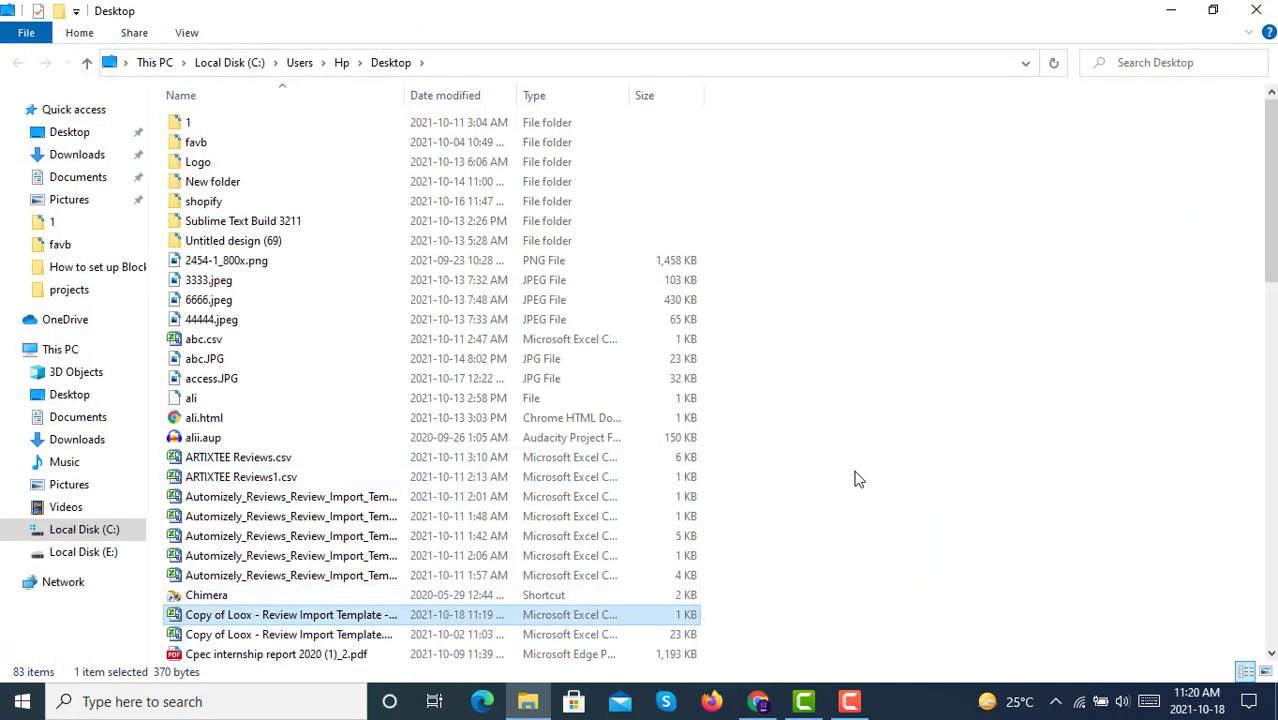
pyautogui.click(349, 616)
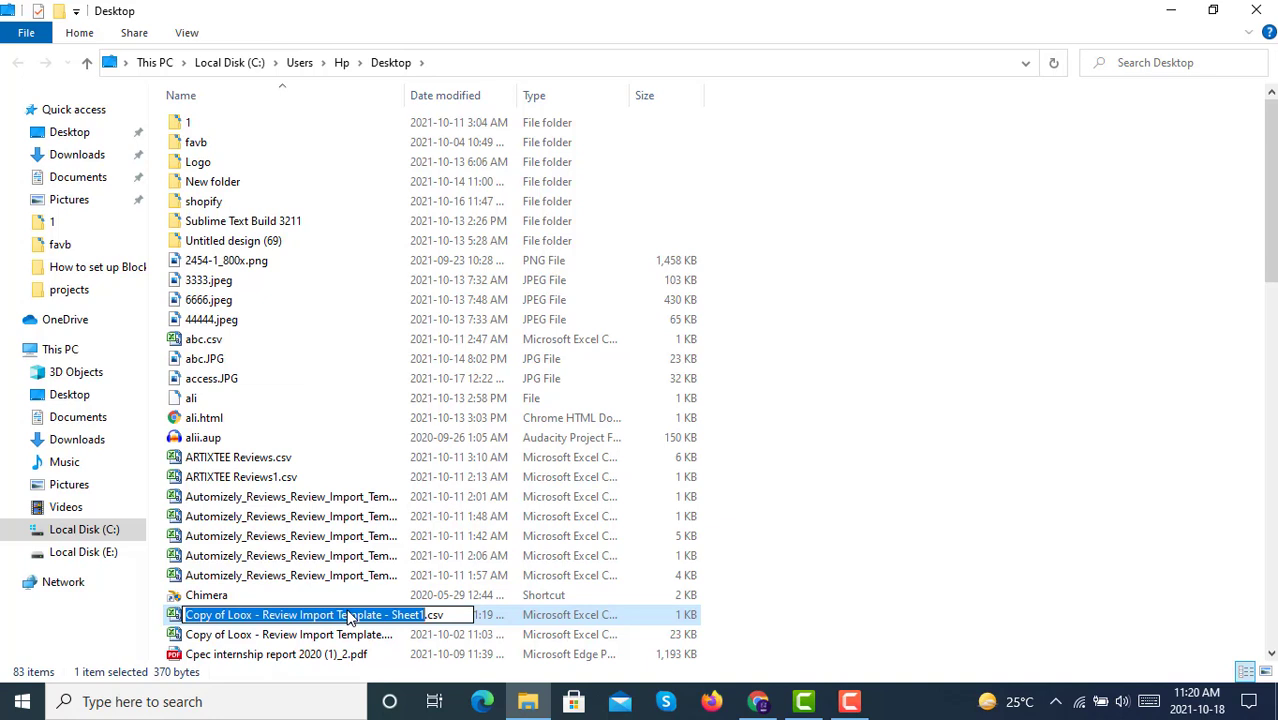
pyautogui.write('1')
pyautogui.press('Return')
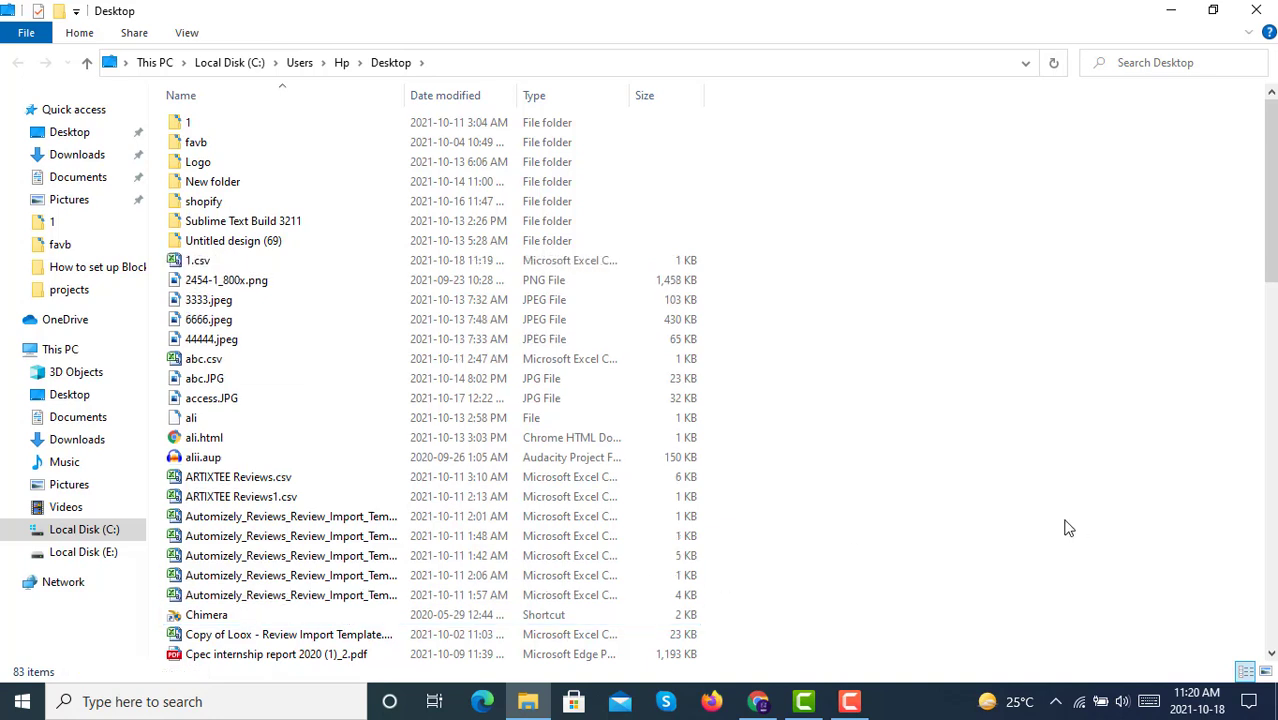
pyautogui.click(1172, 18)
# Upload 1.csv from the Desktop as the Loox template file and dismiss the import notice.
pyautogui.click(864, 556)
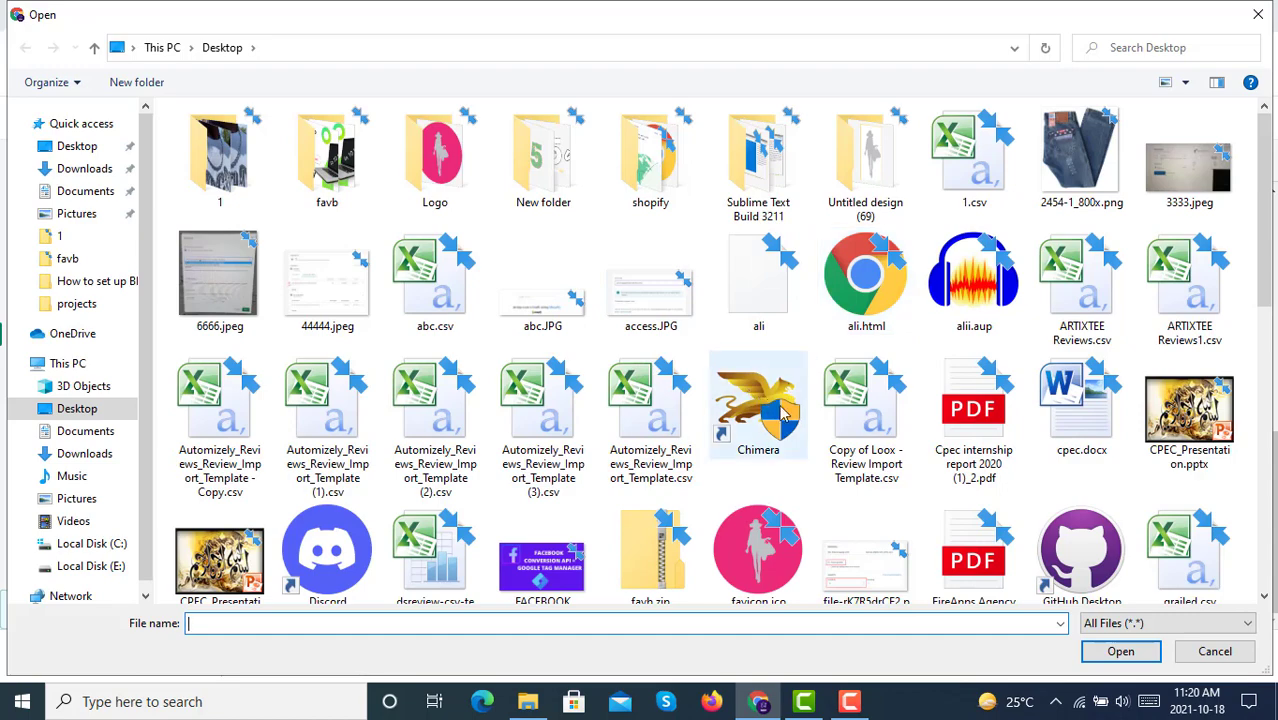
pyautogui.scroll(-5, 784, 413)
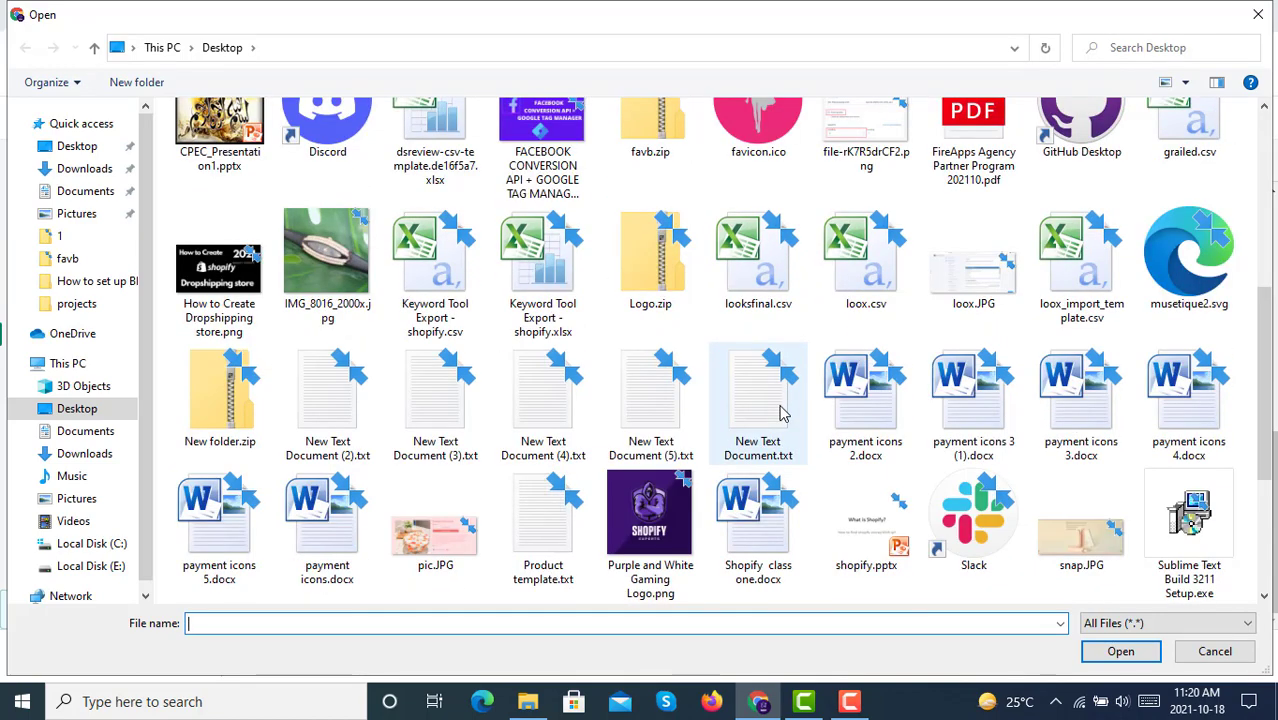
pyautogui.scroll(-4, 784, 413)
pyautogui.scroll(10, 784, 390)
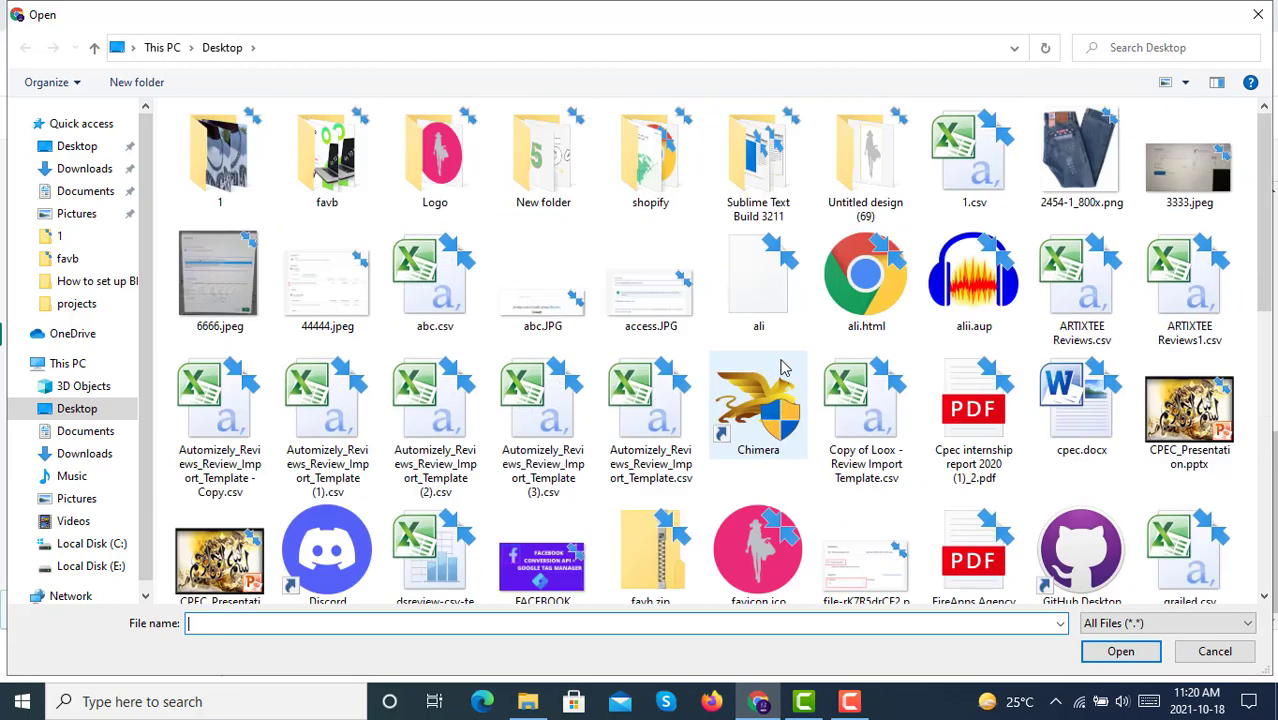
pyautogui.doubleClick(966, 170)
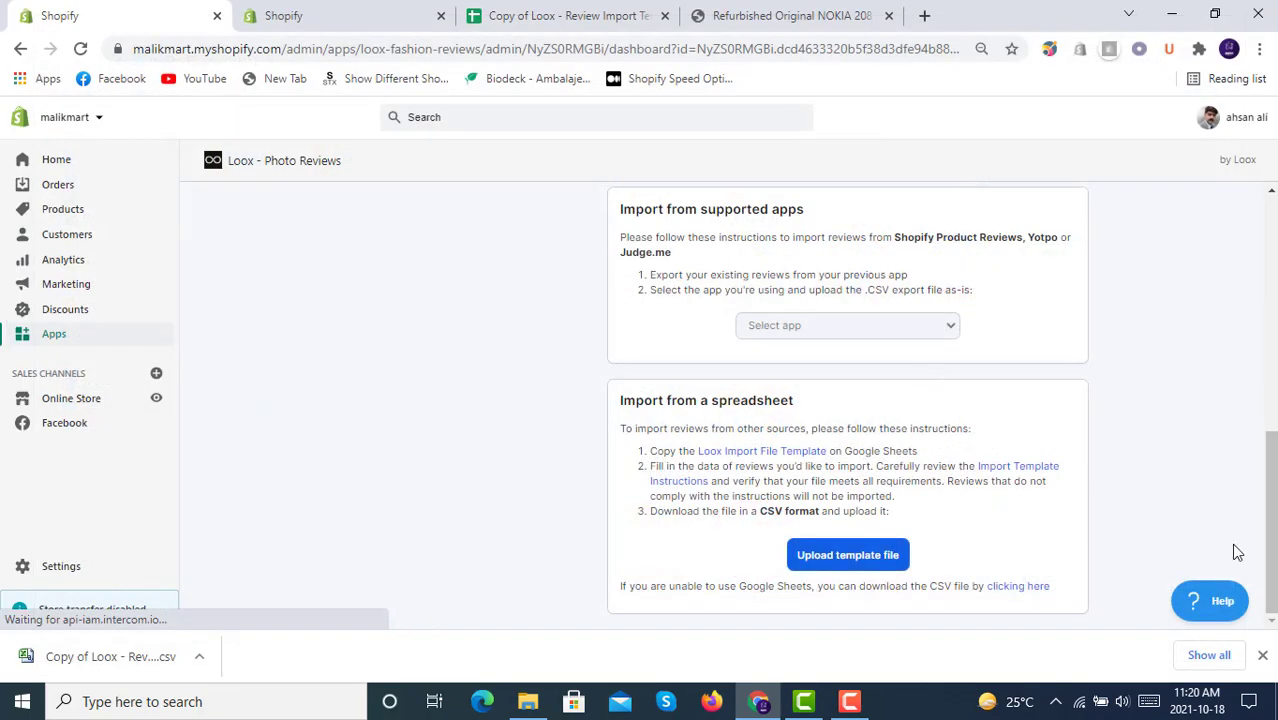
pyautogui.click(1263, 657)
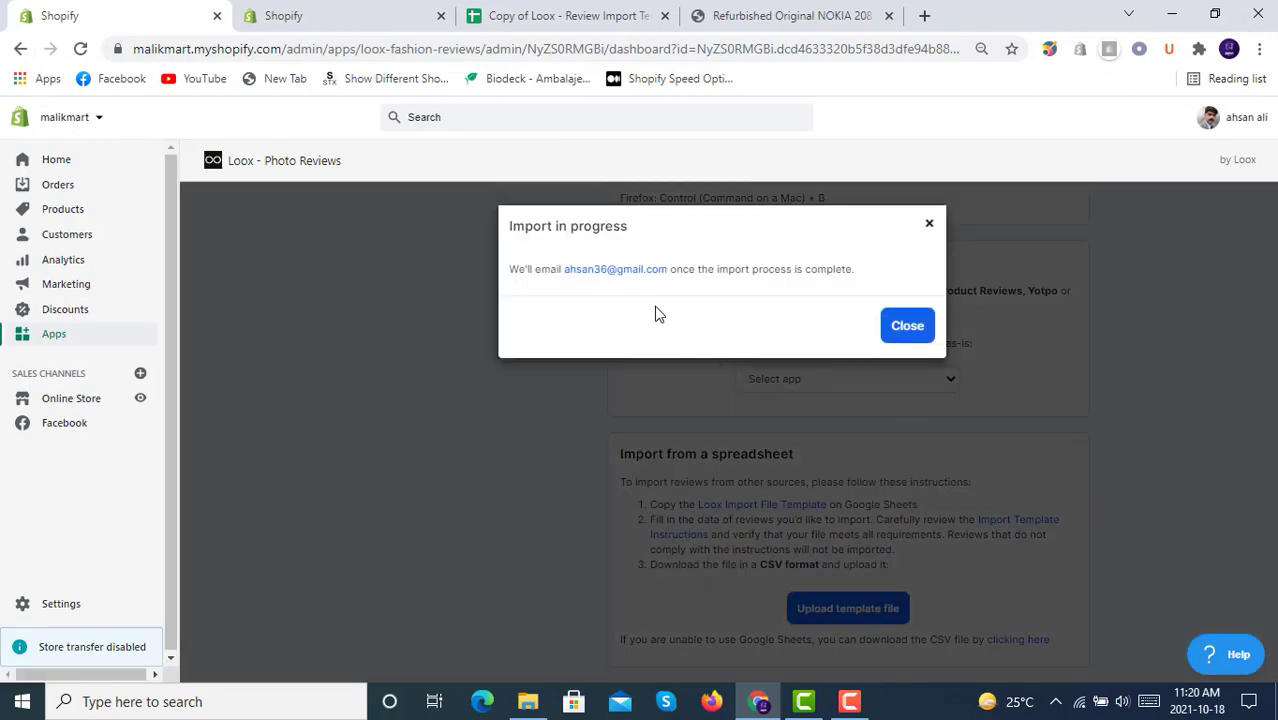
pyautogui.click(907, 326)
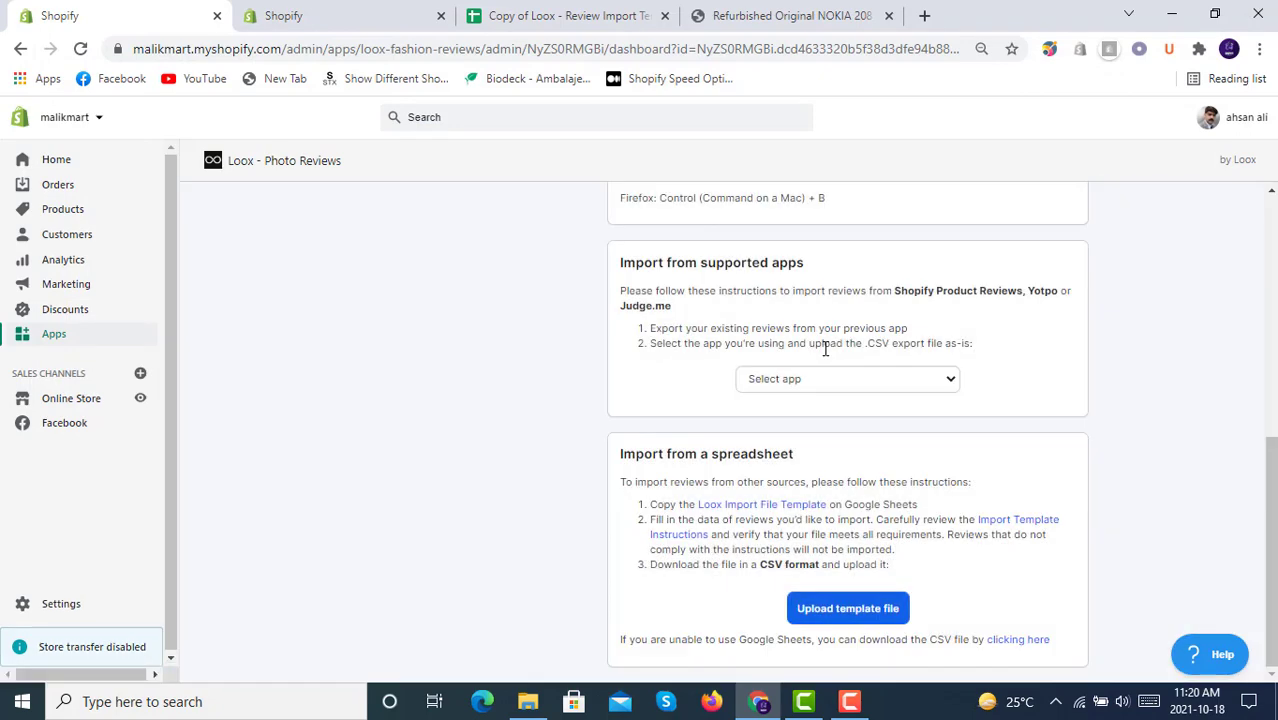
# Open Gmail in a new tab and read the import summary in the Reviews Import Complete email from Loox.
pyautogui.click(925, 17)
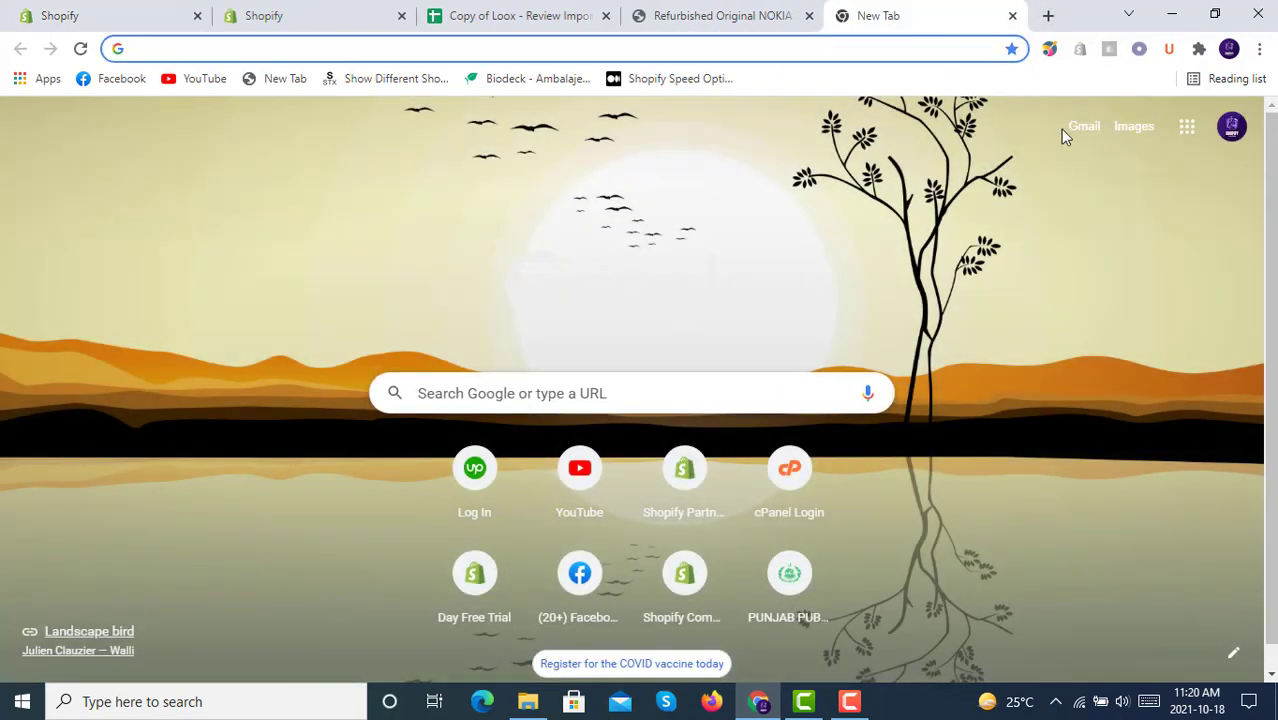
pyautogui.click(1086, 130)
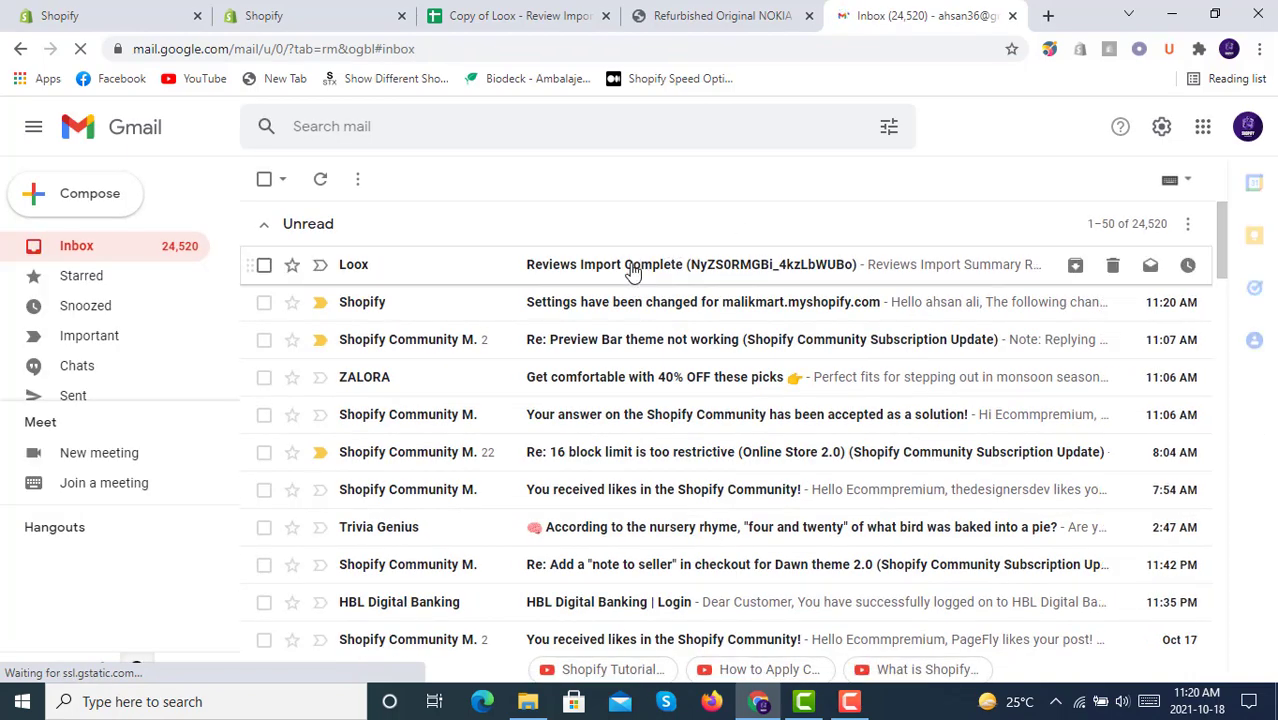
pyautogui.click(630, 269)
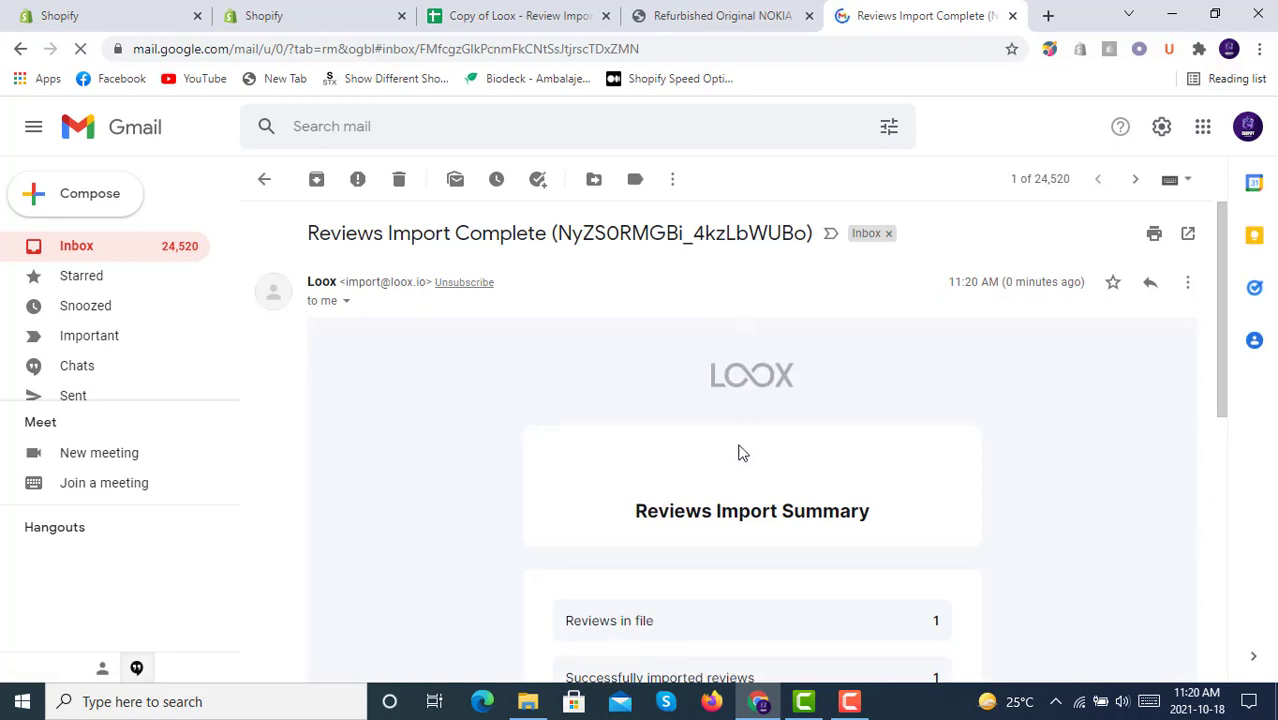
pyautogui.scroll(-2, 740, 452)
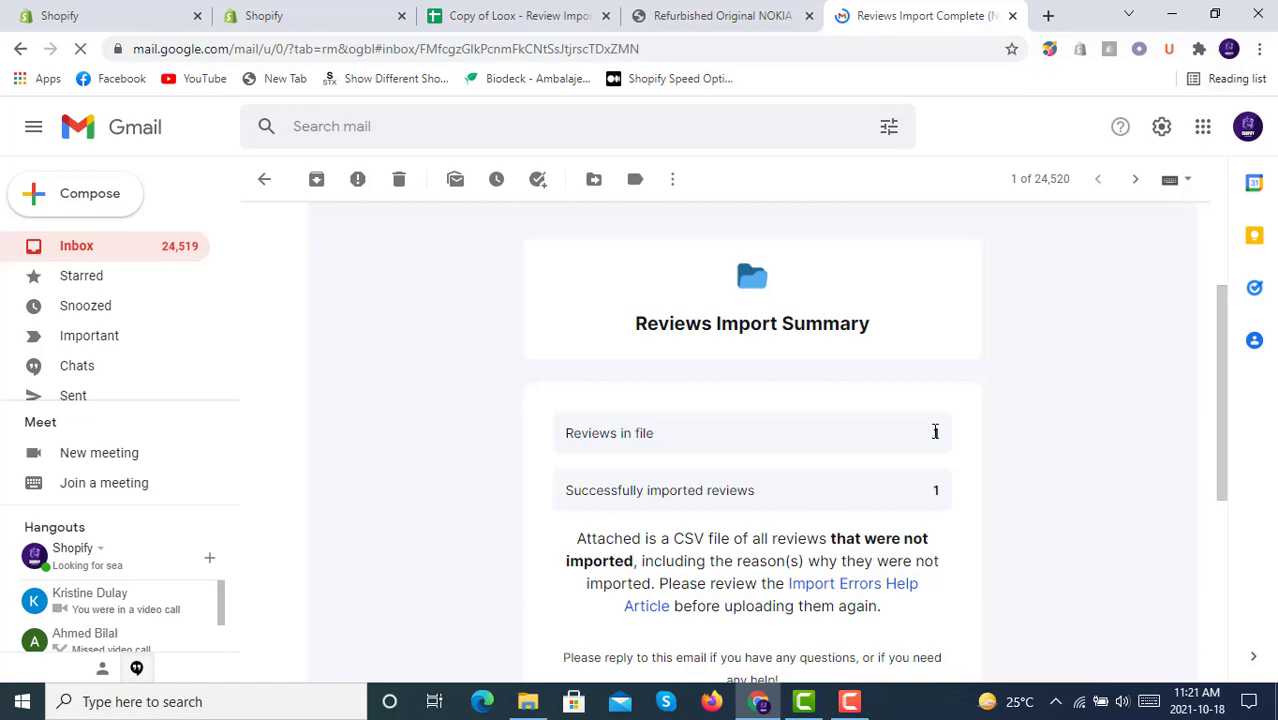
pyautogui.scroll(-2, 775, 420)
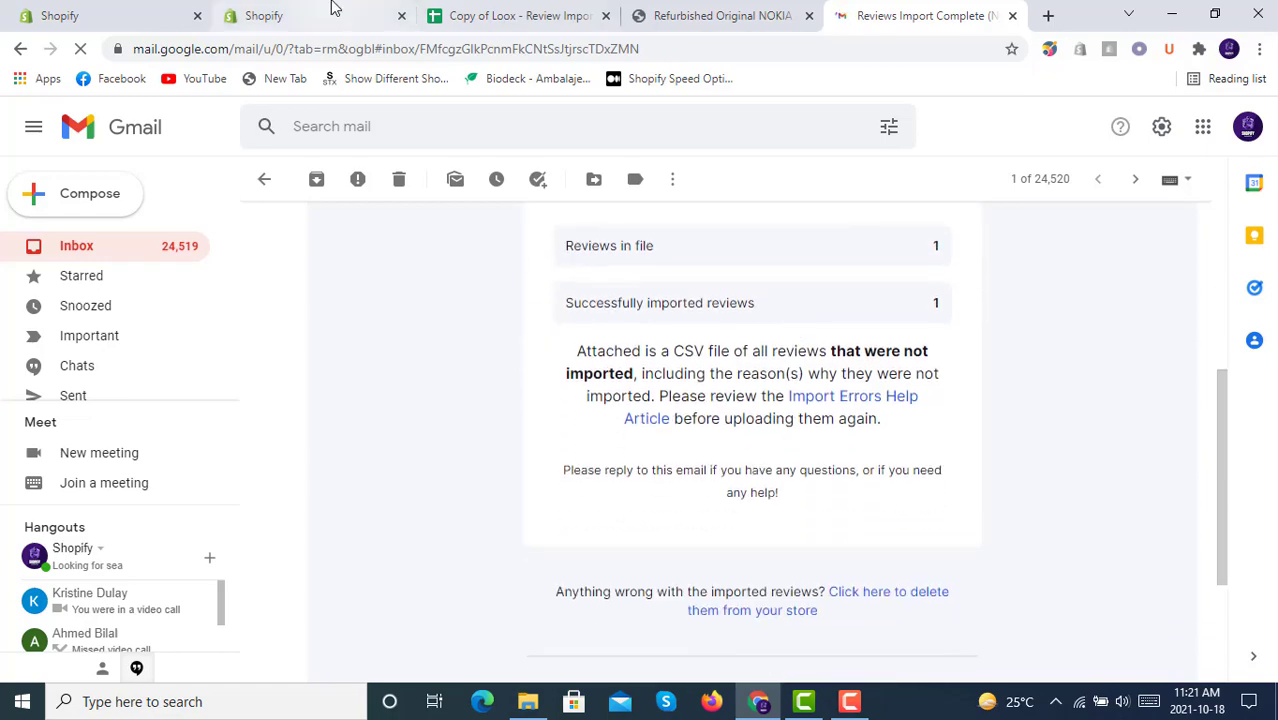
# Open the Reviews list in Loox and add the imported Refurbished Original NOKIA 208 review to the homepage carousel.
pyautogui.click(117, 10)
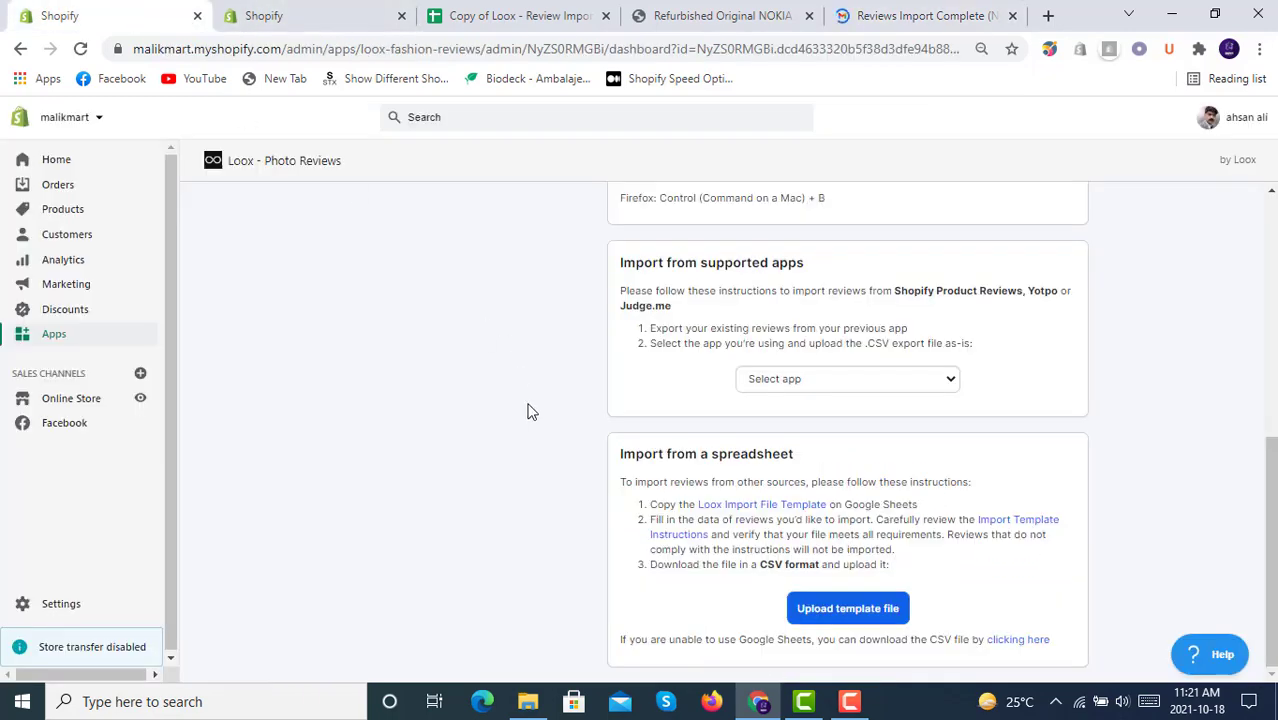
pyautogui.scroll(5, 530, 411)
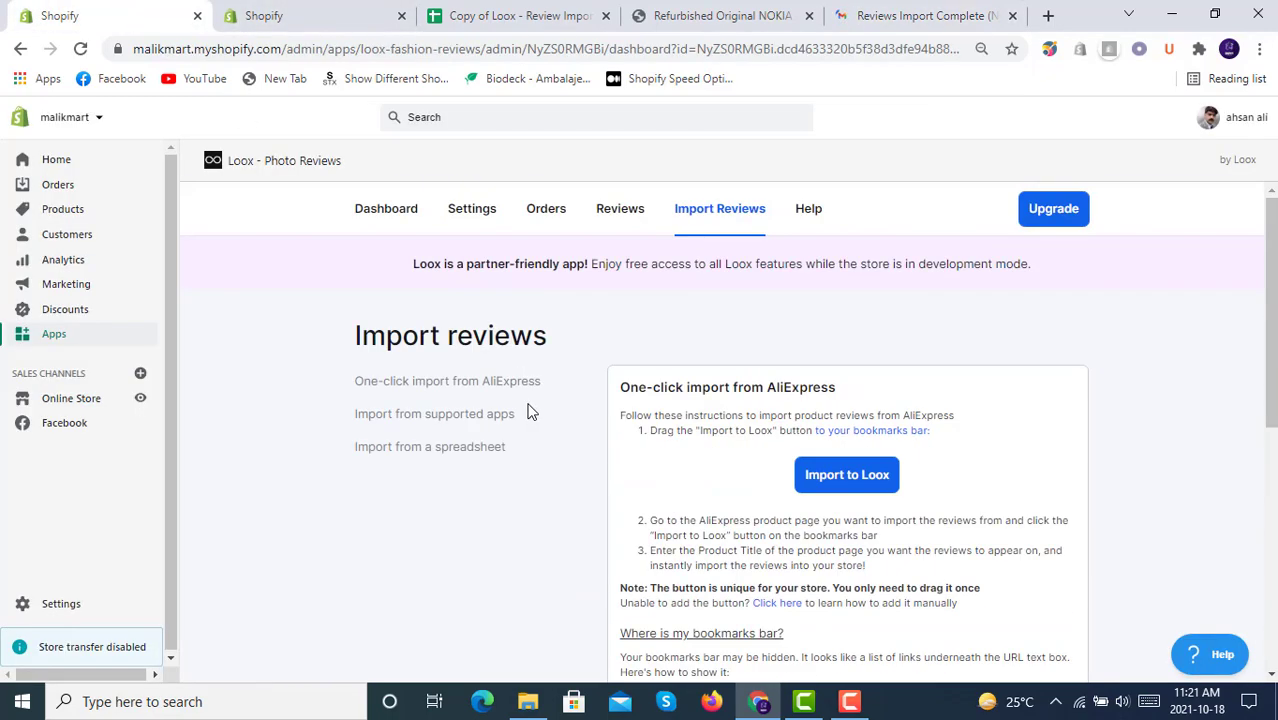
pyautogui.click(614, 212)
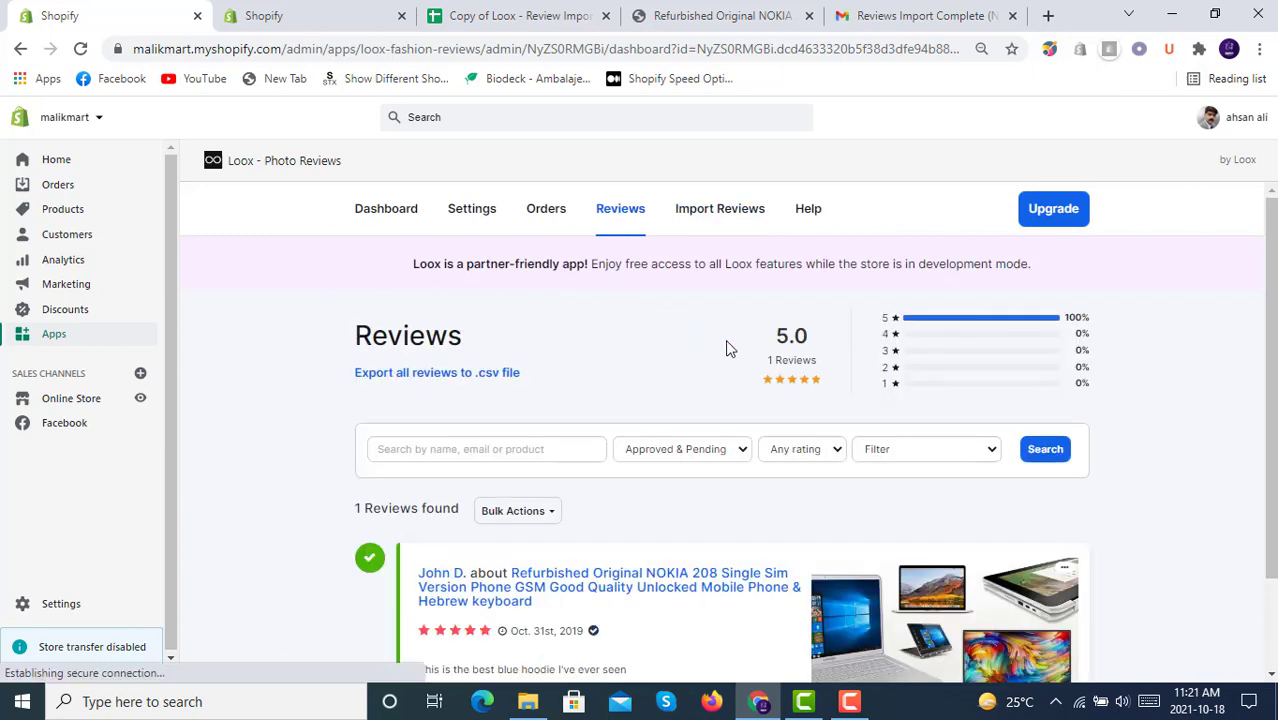
pyautogui.scroll(-1, 727, 347)
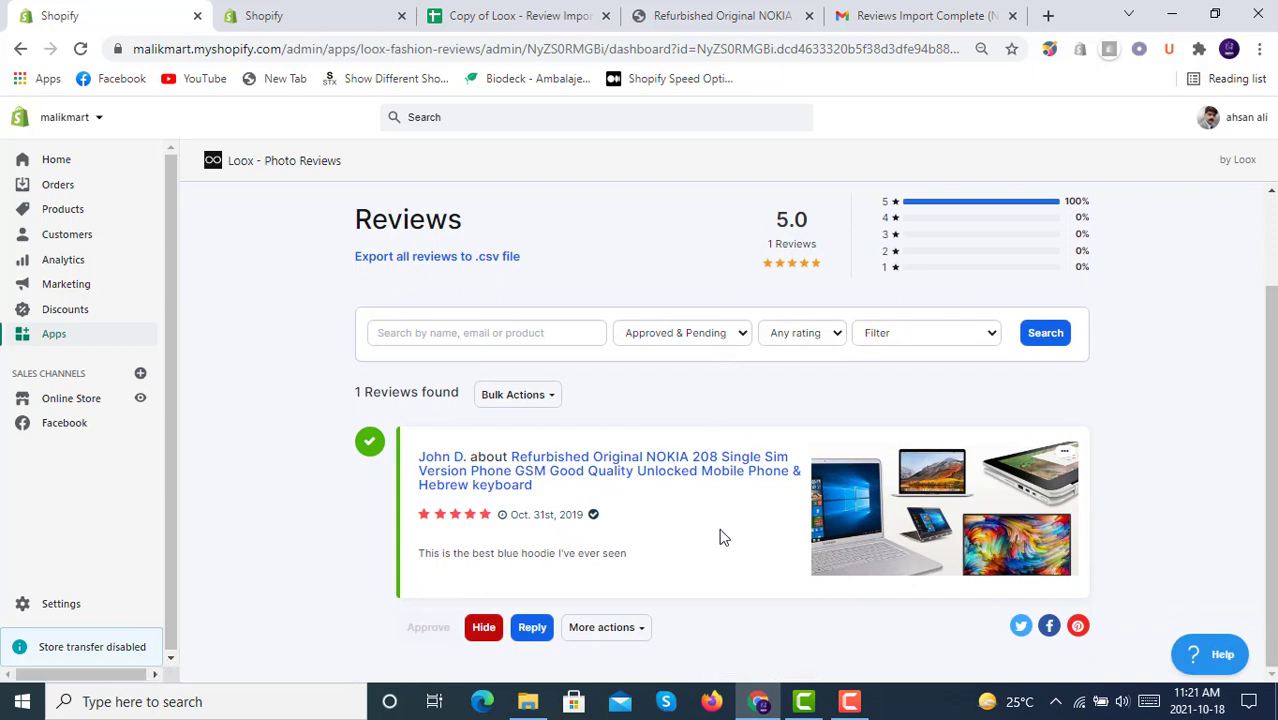
pyautogui.click(635, 635)
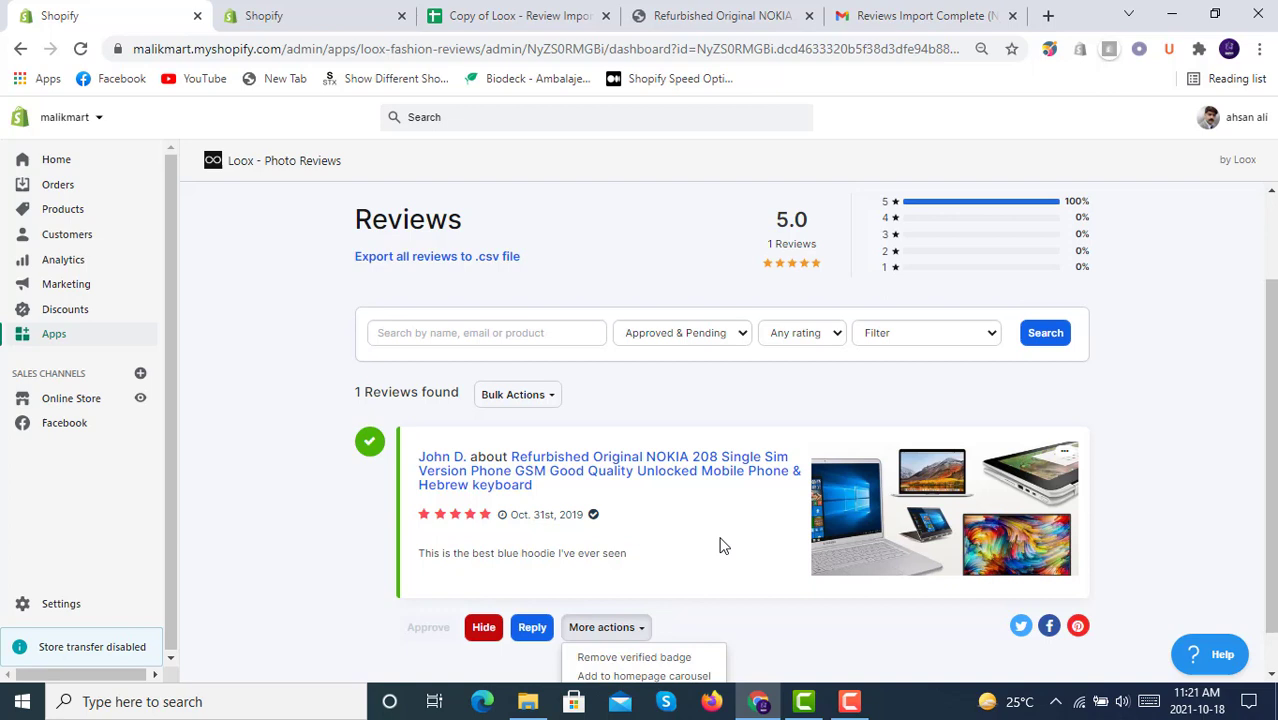
pyautogui.scroll(-1, 722, 543)
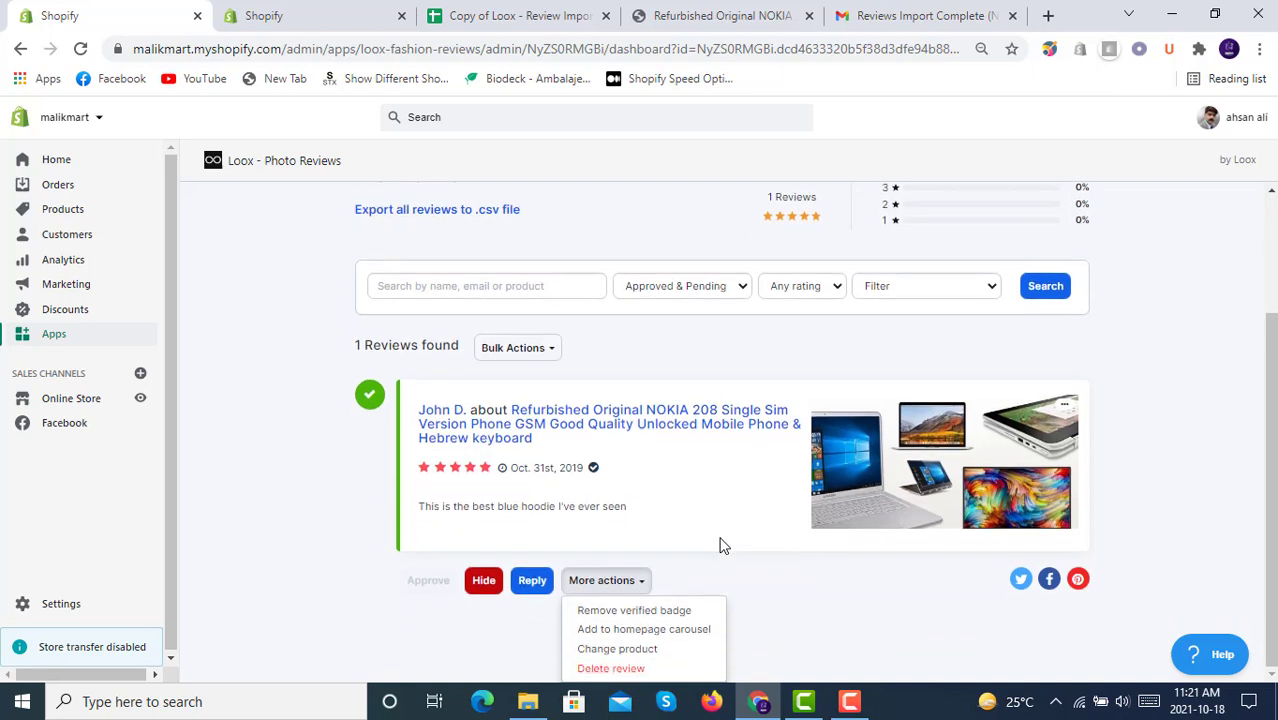
pyautogui.click(658, 630)
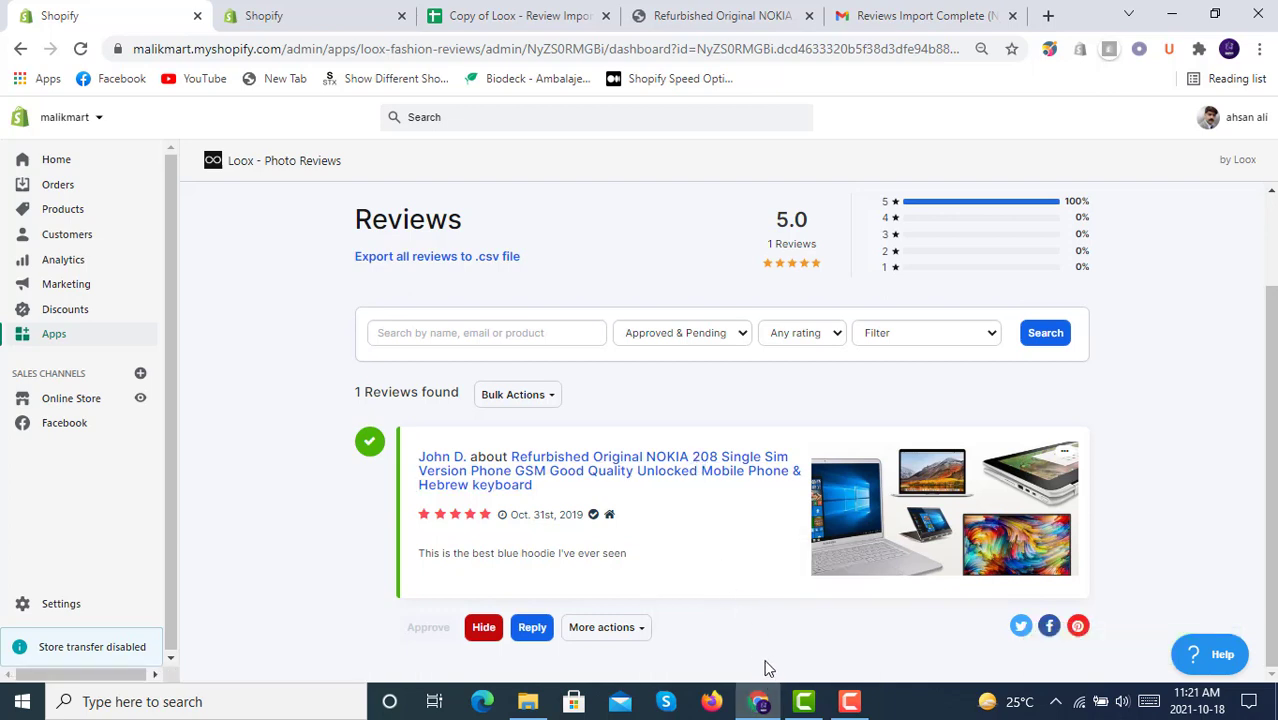
pyautogui.click(758, 701)
pyautogui.click(758, 701)
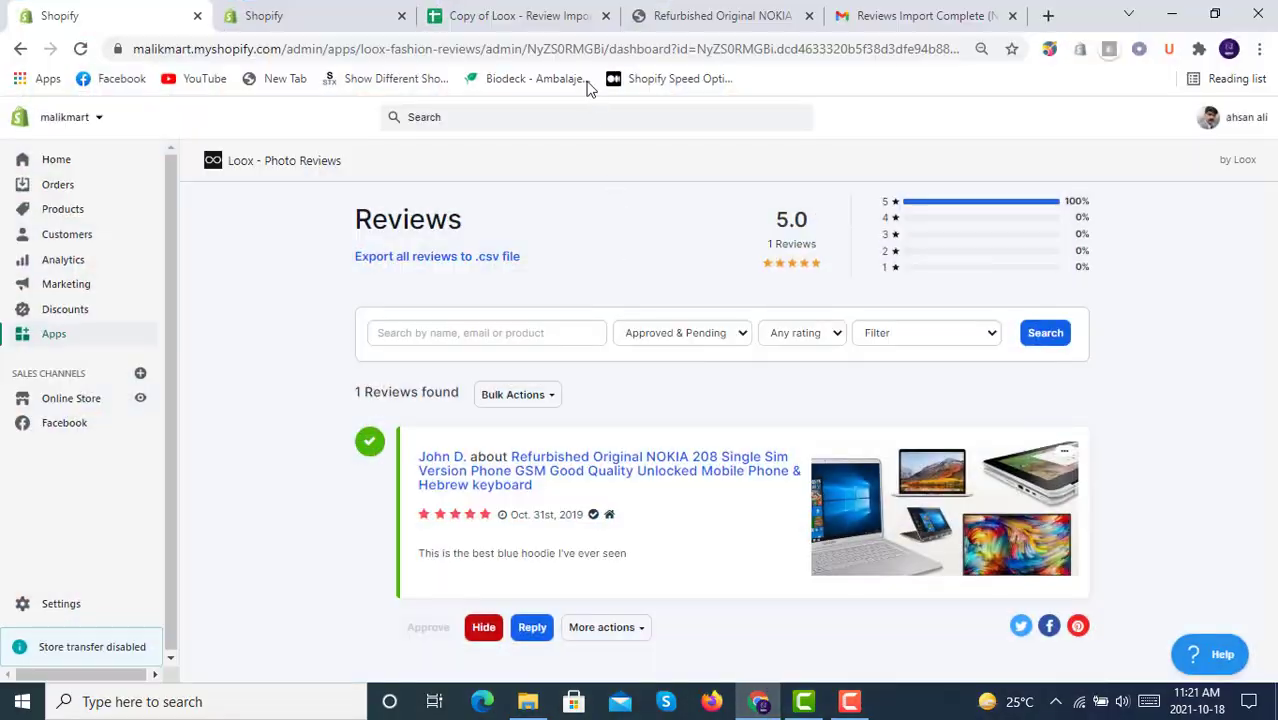
# Open the storefront home page and look through its sections for the imported review, the review popup and the carousel.
pyautogui.click(688, 10)
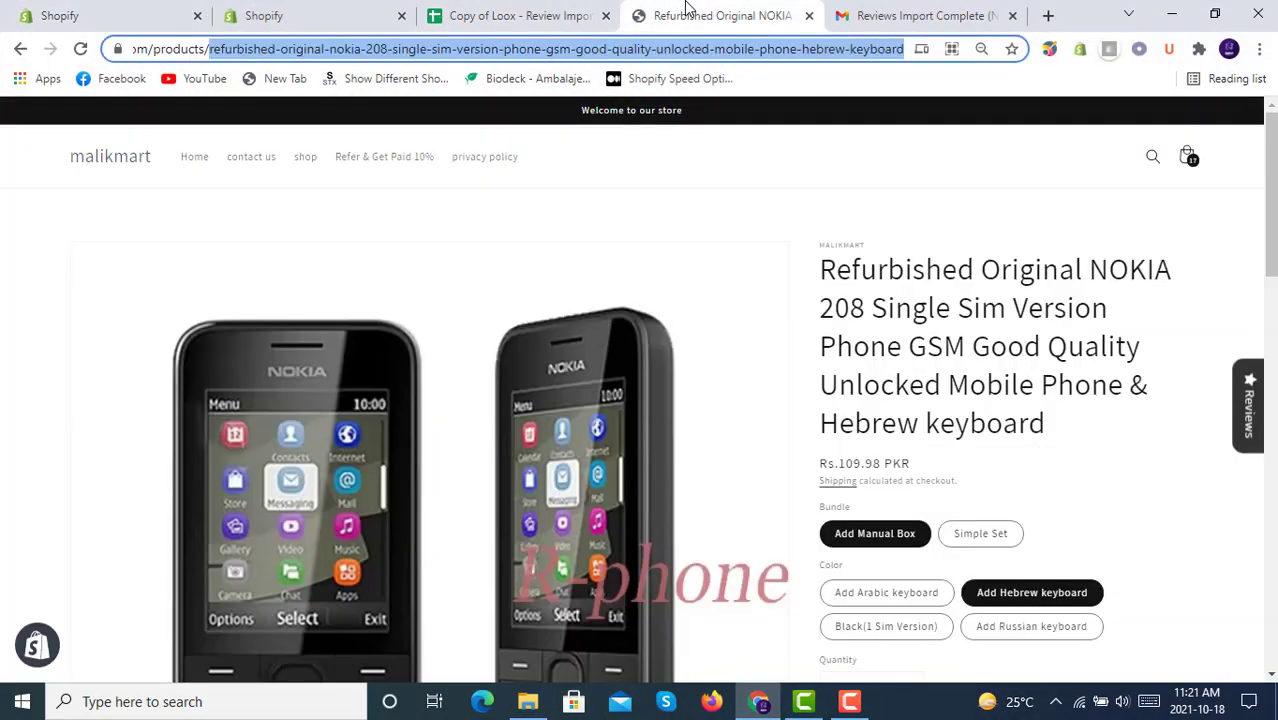
pyautogui.click(193, 157)
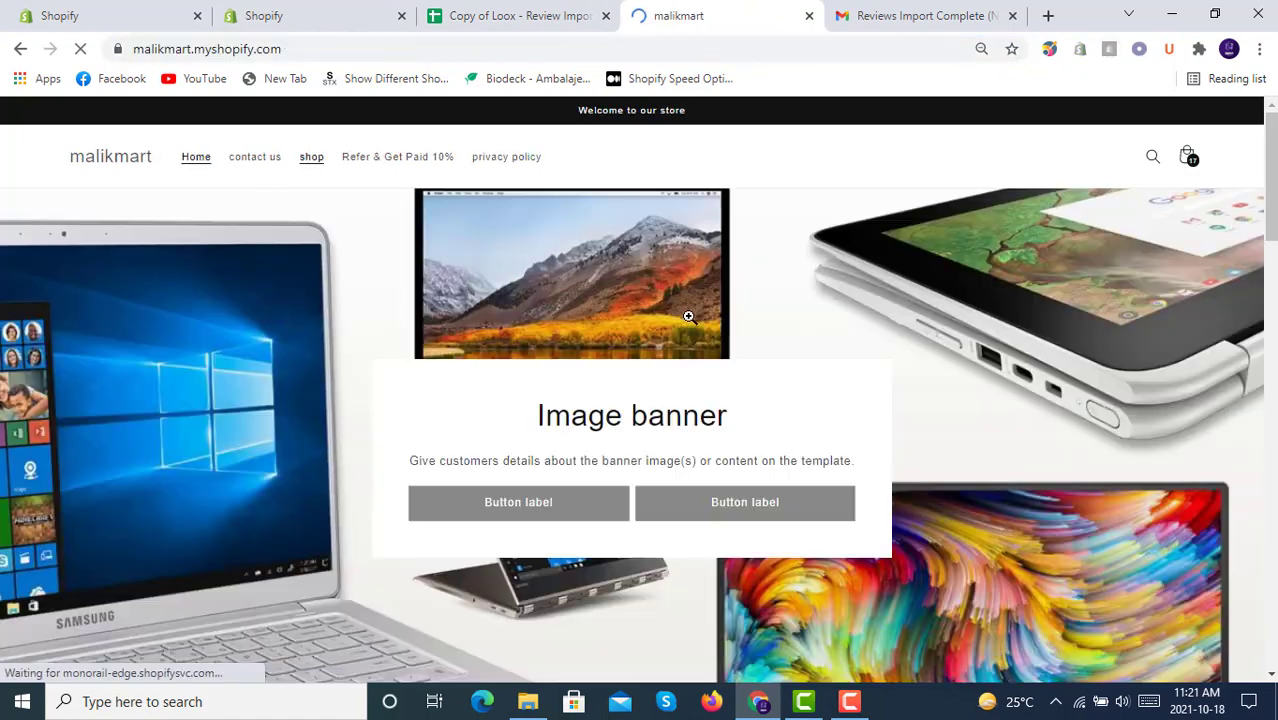
pyautogui.scroll(-15, 688, 322)
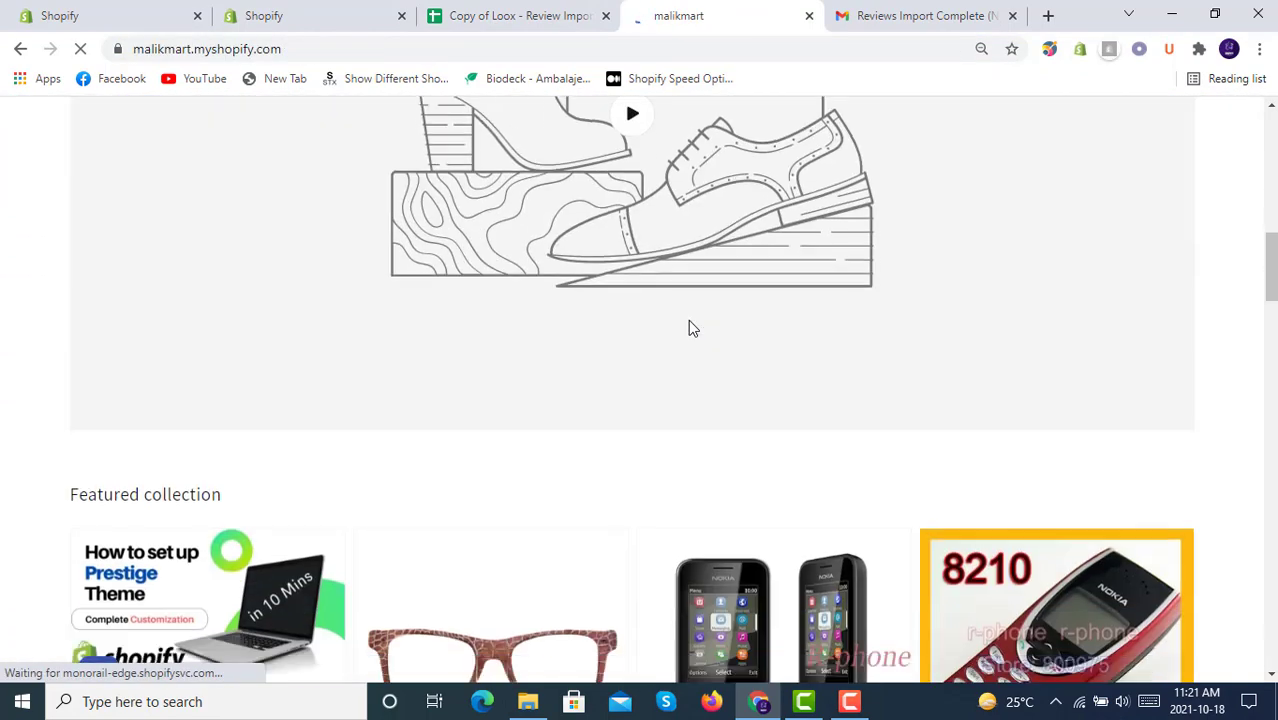
pyautogui.scroll(-15, 688, 321)
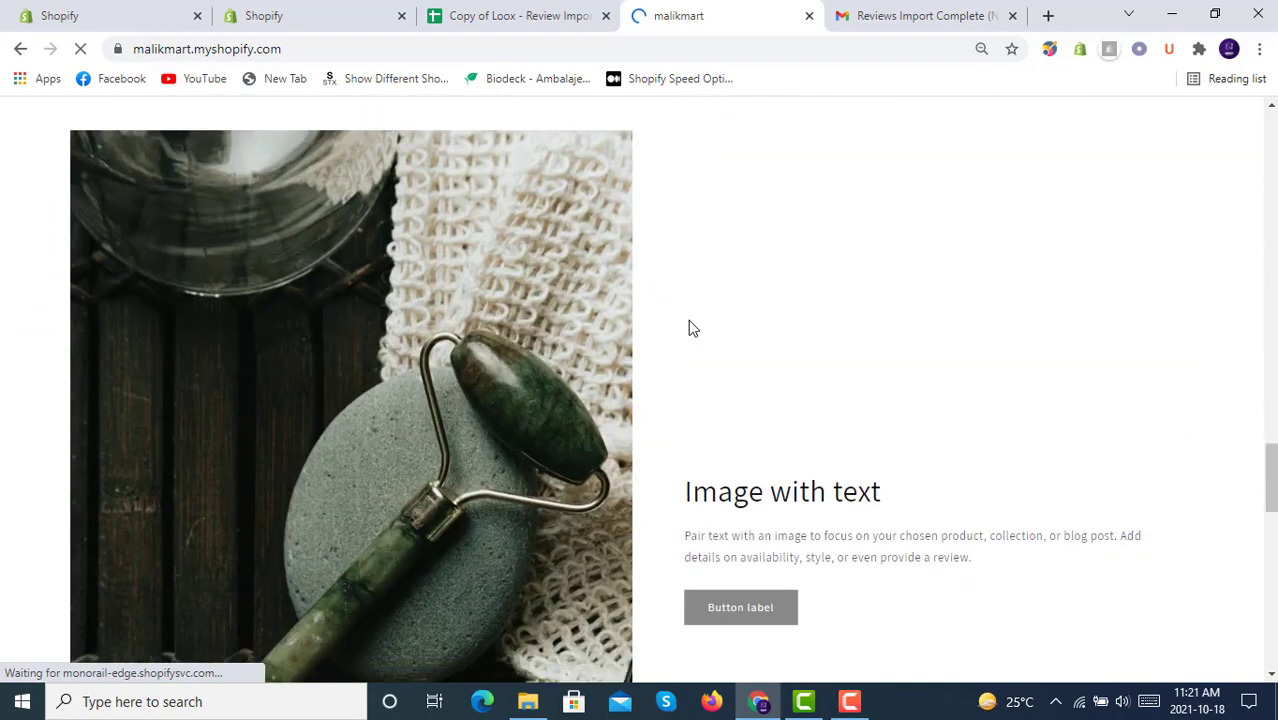
pyautogui.scroll(-10, 688, 327)
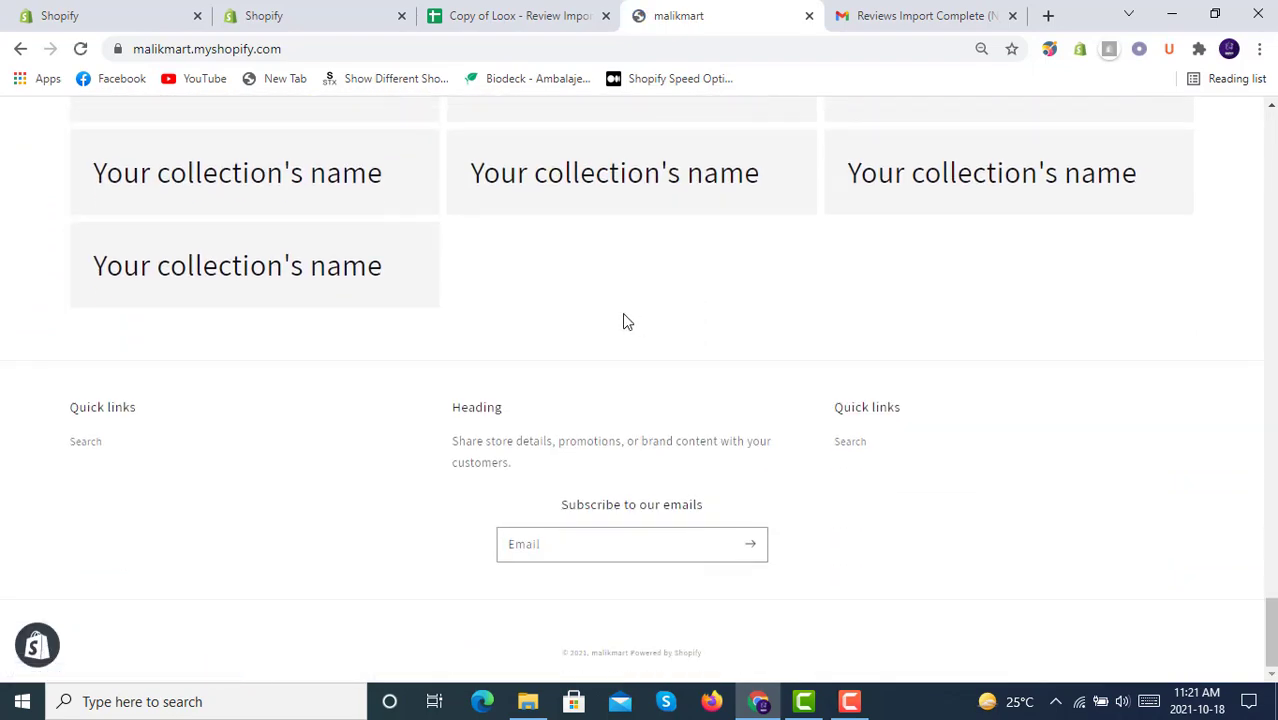
pyautogui.scroll(15, 623, 320)
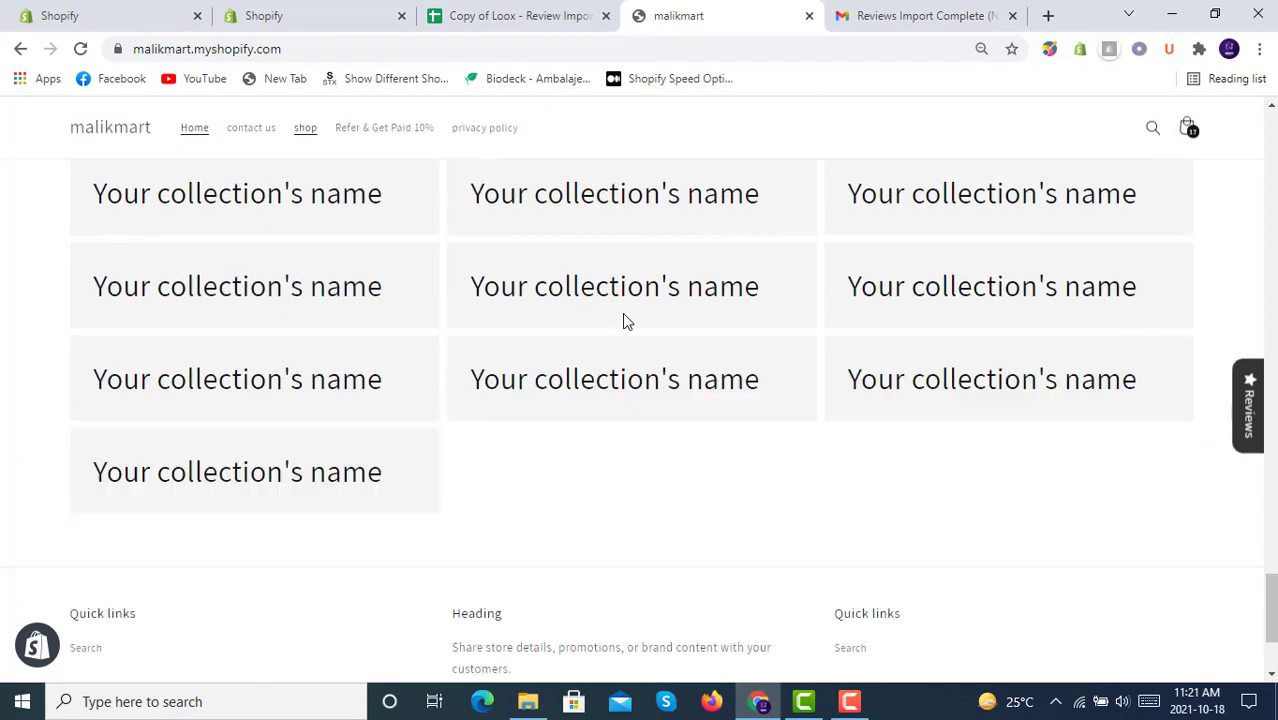
pyautogui.scroll(5, 623, 320)
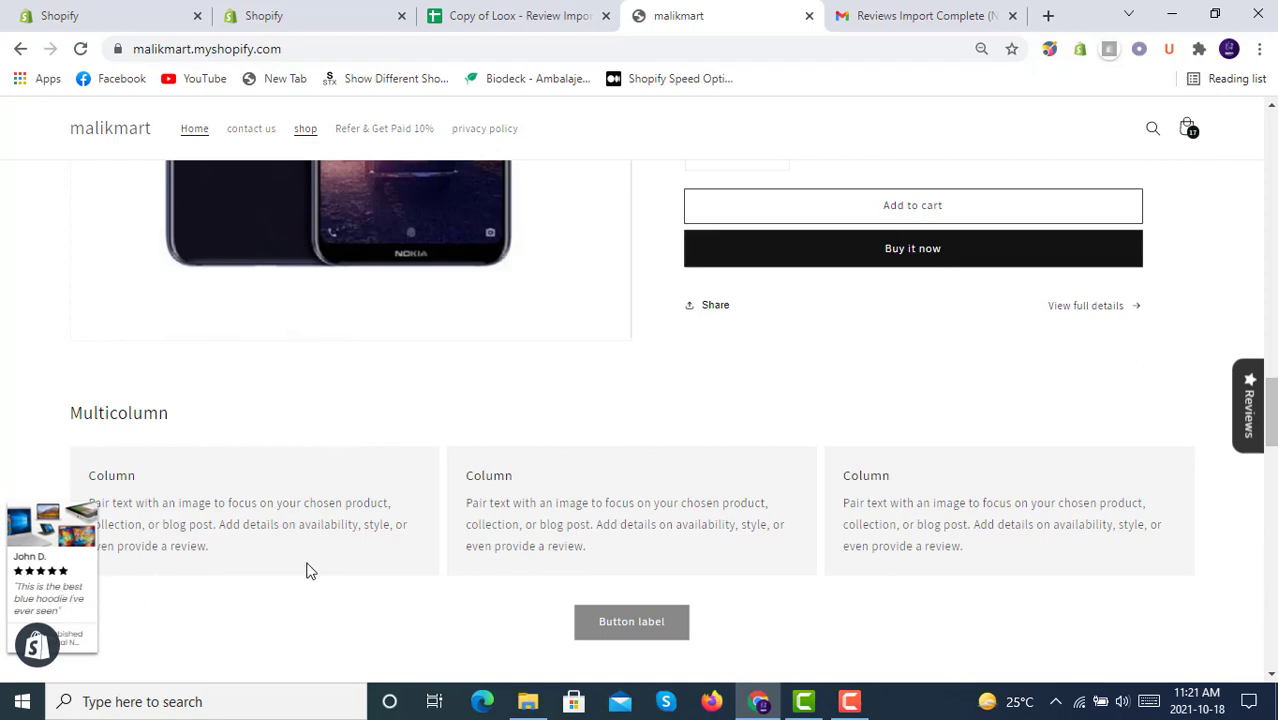
pyautogui.scroll(-5, 592, 520)
pyautogui.scroll(15, 593, 525)
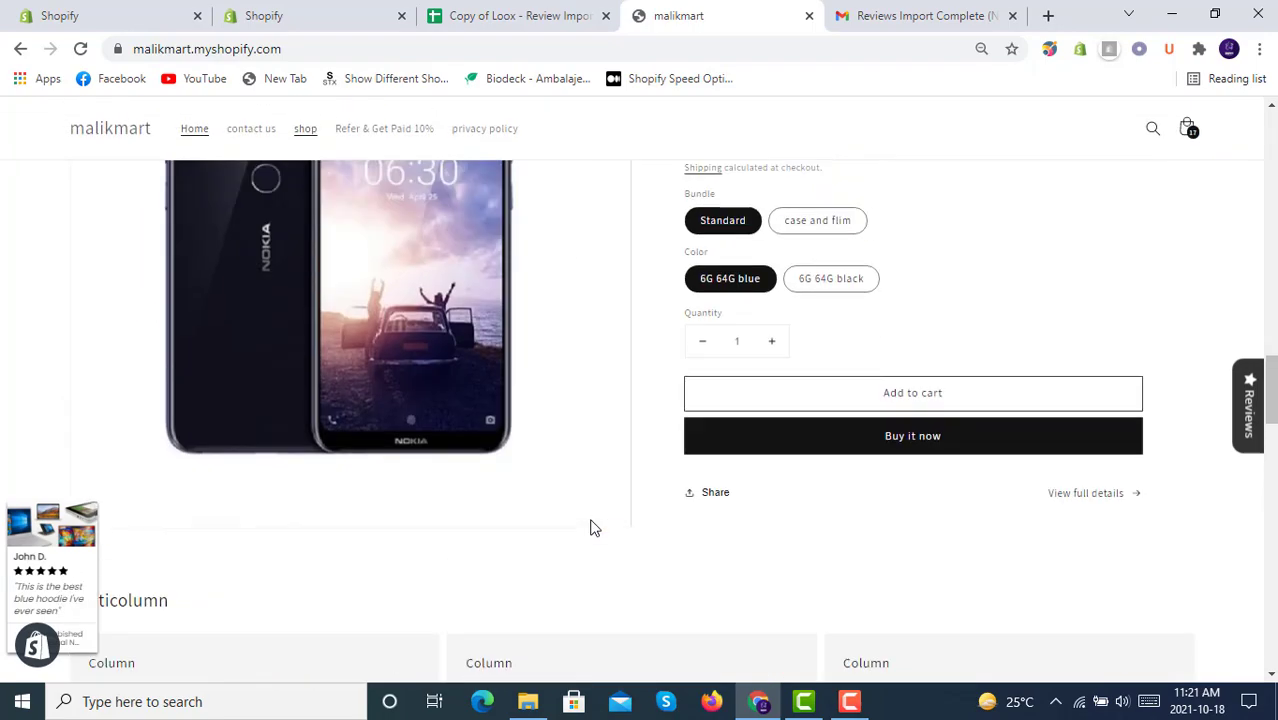
pyautogui.scroll(7, 591, 528)
pyautogui.scroll(-7, 590, 526)
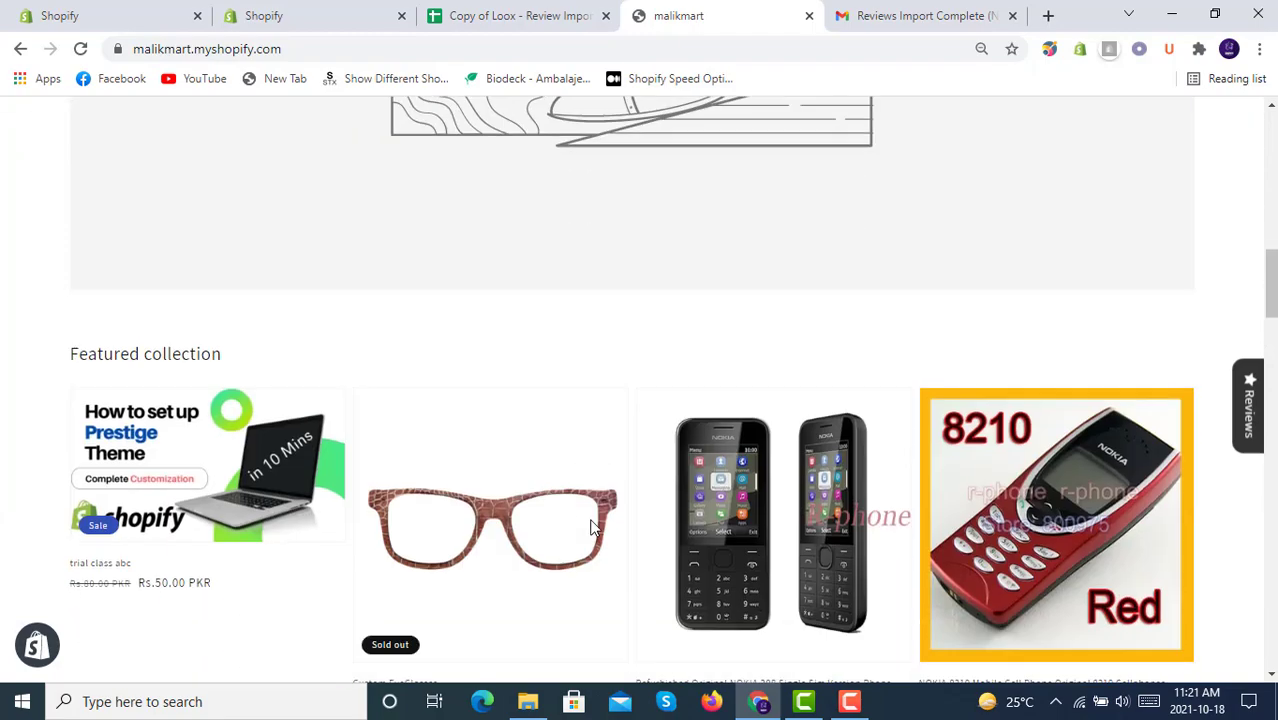
pyautogui.scroll(-10, 590, 527)
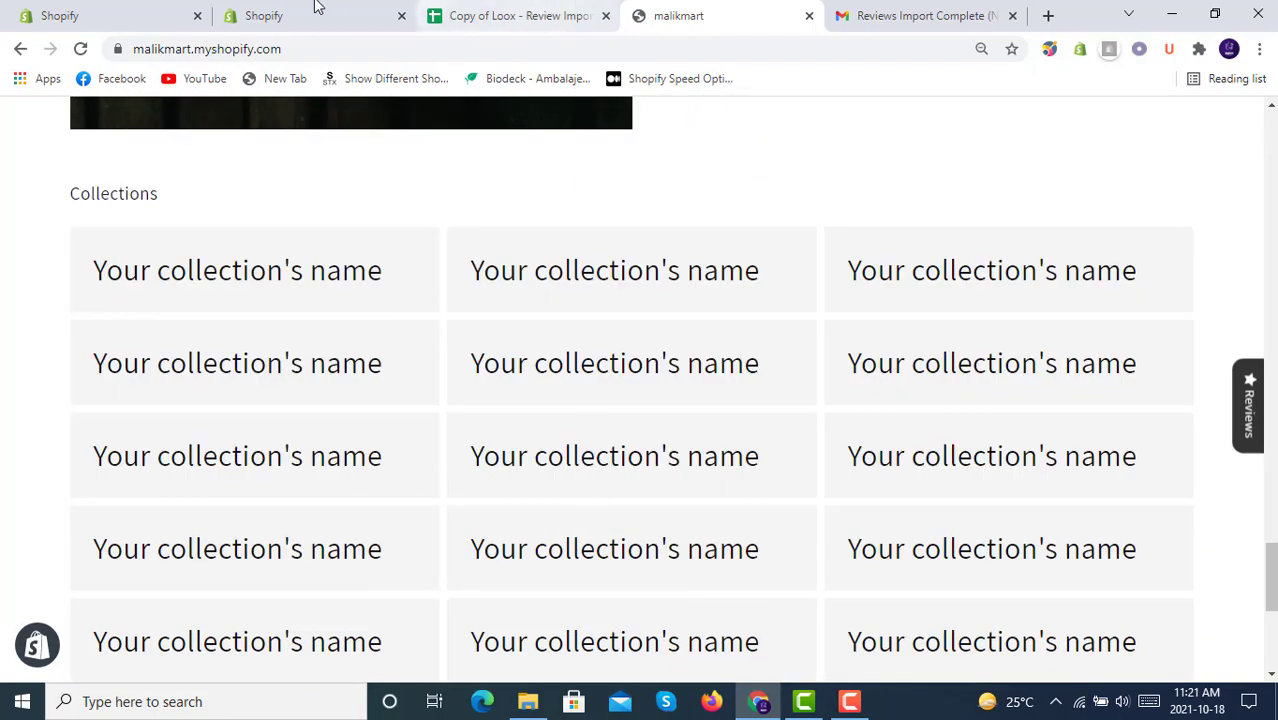
# Return to Loox and review the performance figures and recent reviews on its dashboard.
pyautogui.click(114, 8)
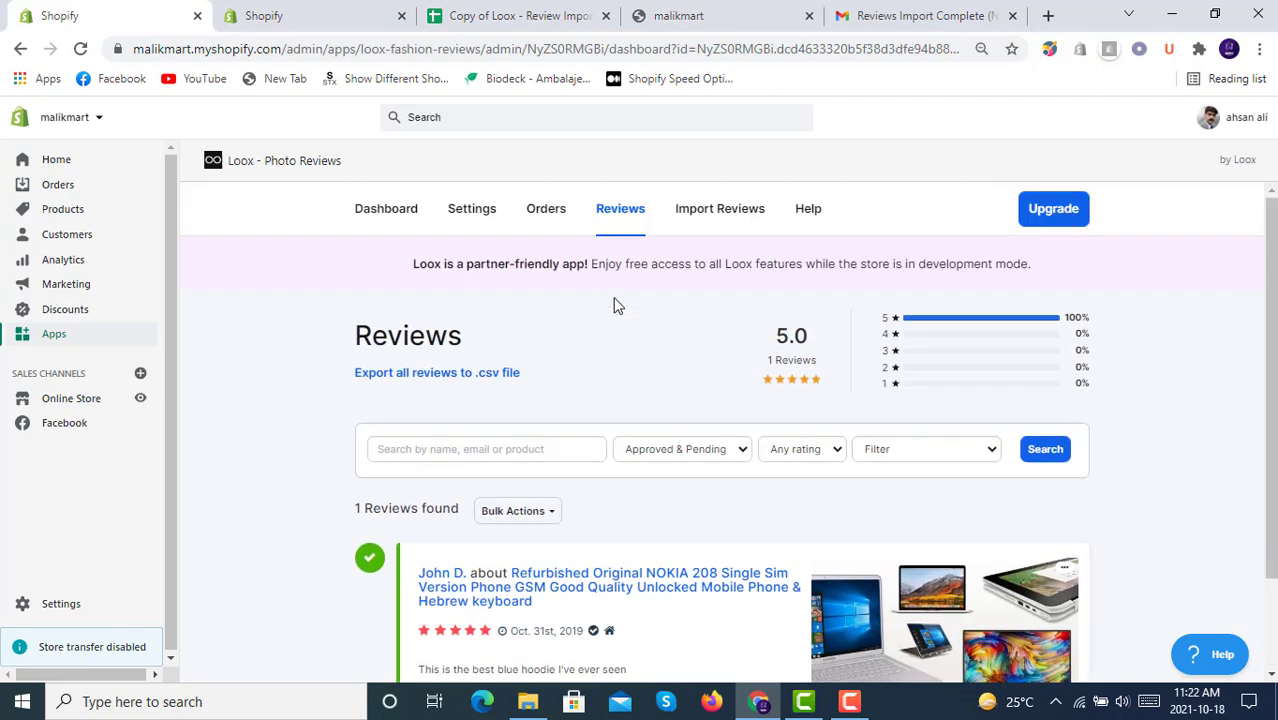
pyautogui.click(424, 214)
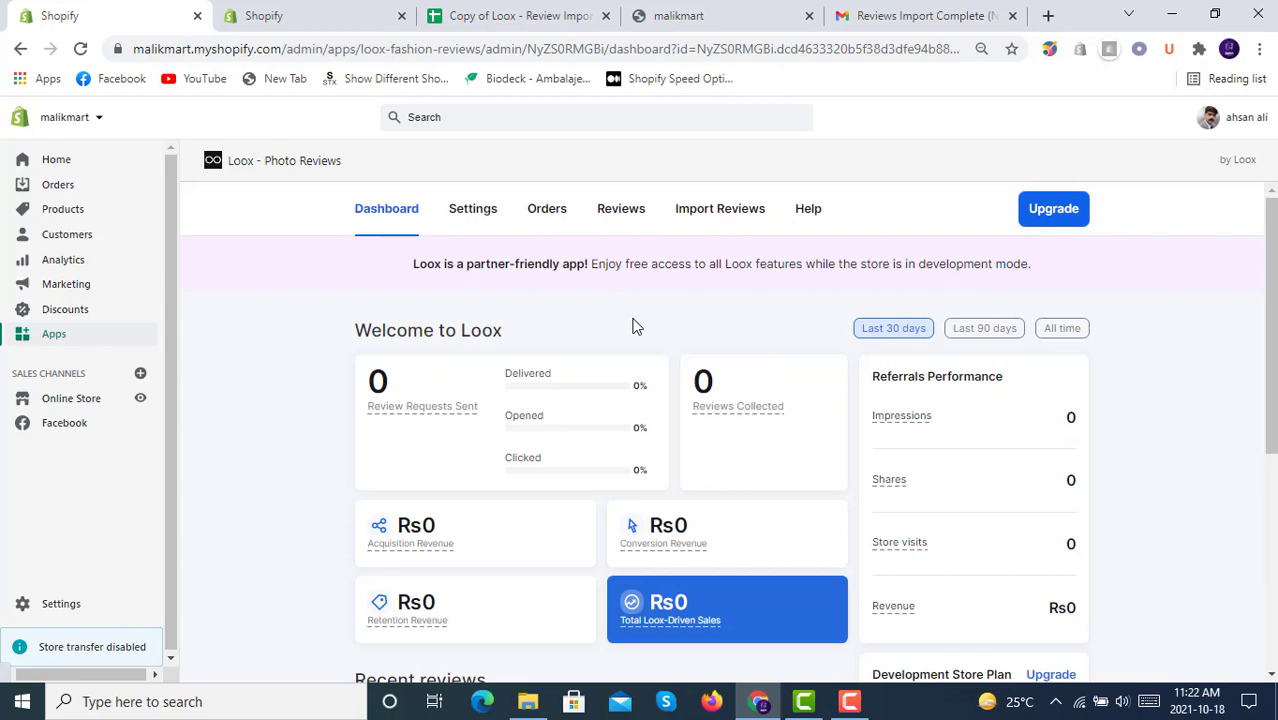
pyautogui.scroll(-2, 633, 322)
pyautogui.scroll(-2, 633, 322)
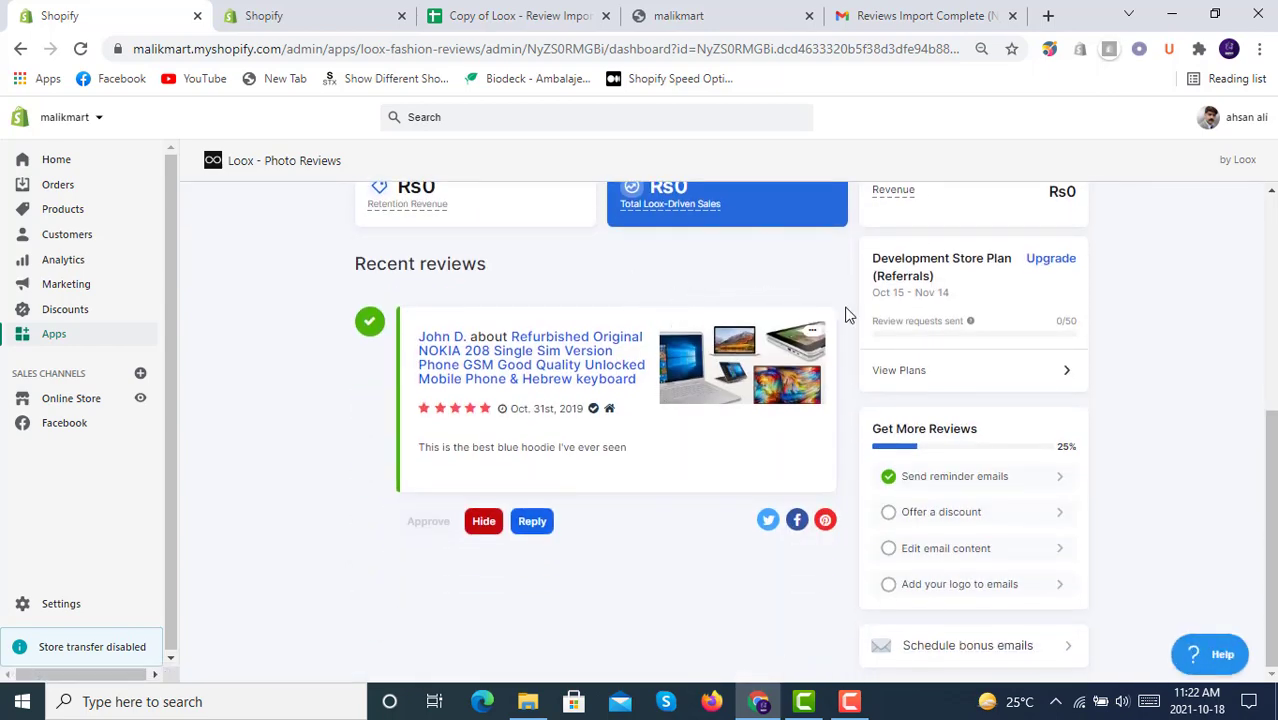
pyautogui.scroll(5, 868, 323)
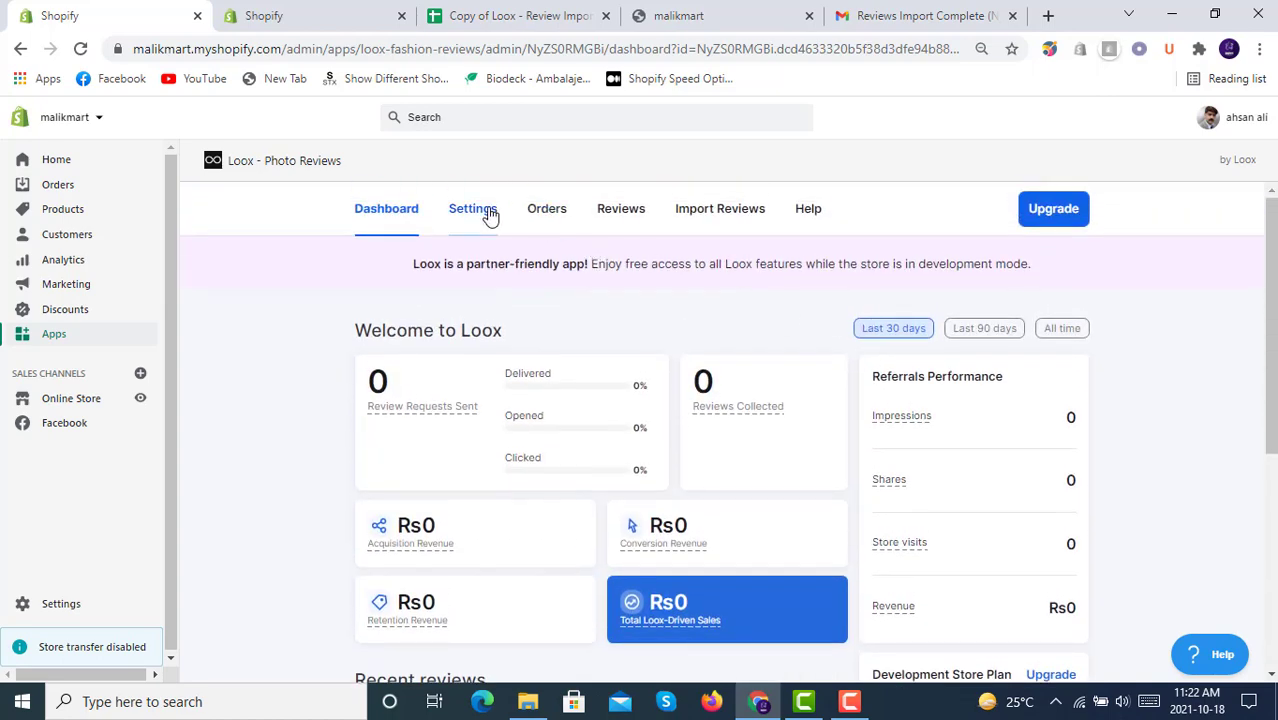
# Open the Display reviews settings in Loox and examine the Appearance and Reviews Widget options.
pyautogui.click(490, 216)
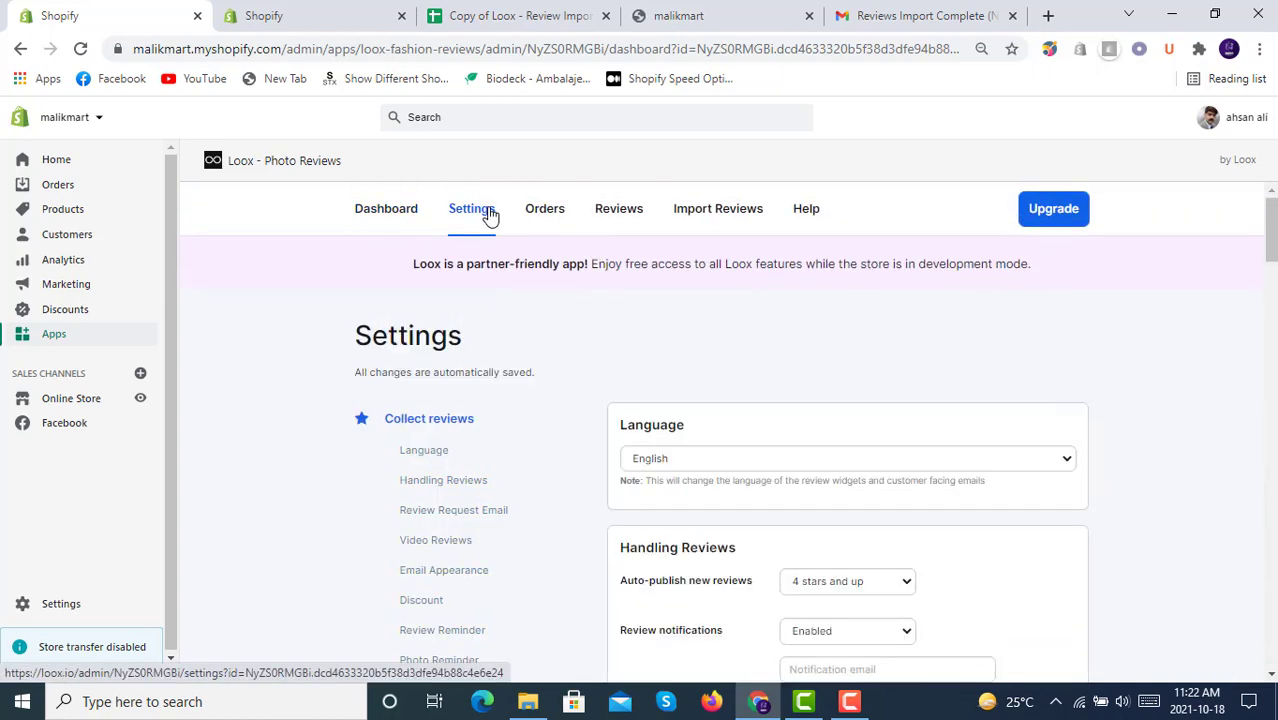
pyautogui.scroll(-3, 508, 331)
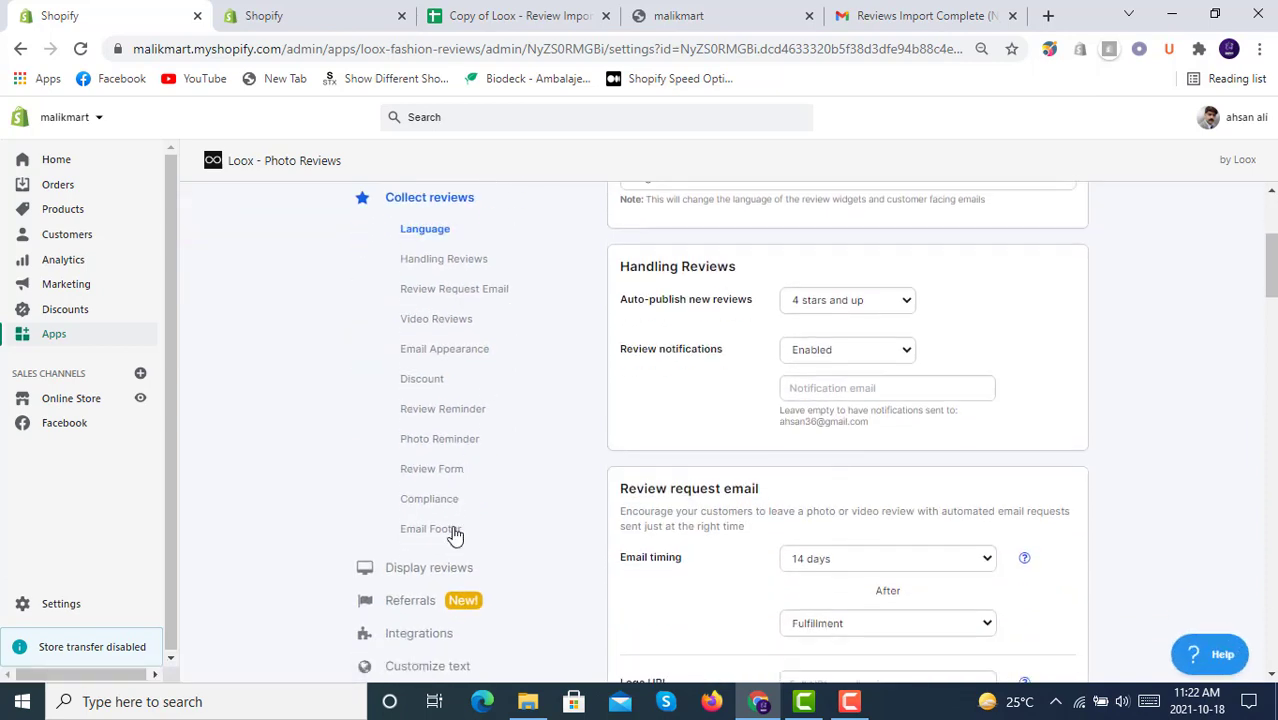
pyautogui.click(516, 552)
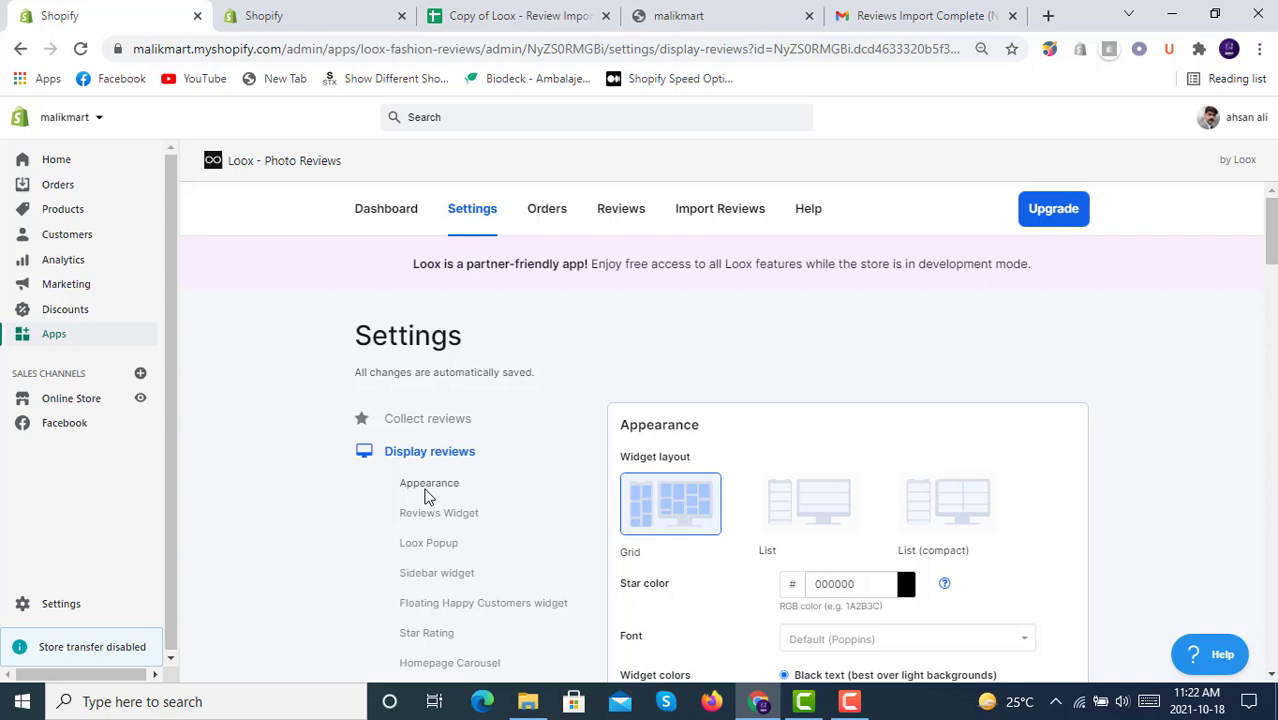
pyautogui.scroll(-2, 588, 472)
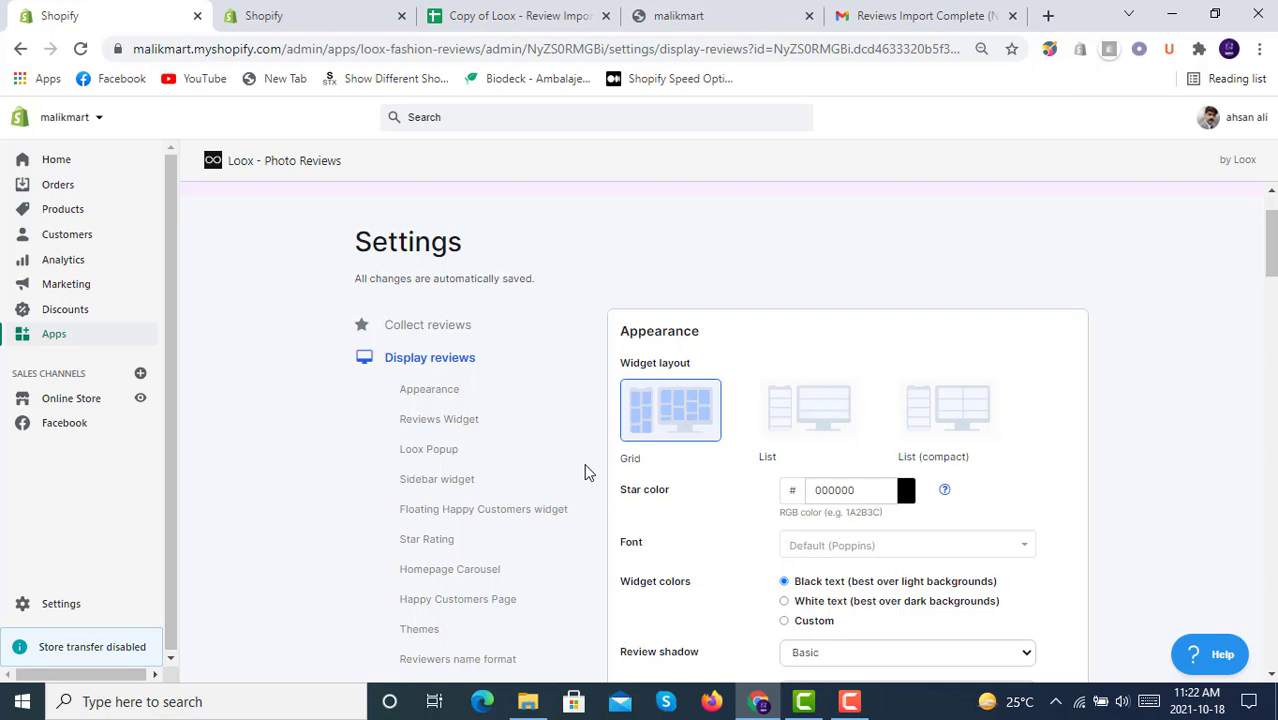
pyautogui.click(447, 420)
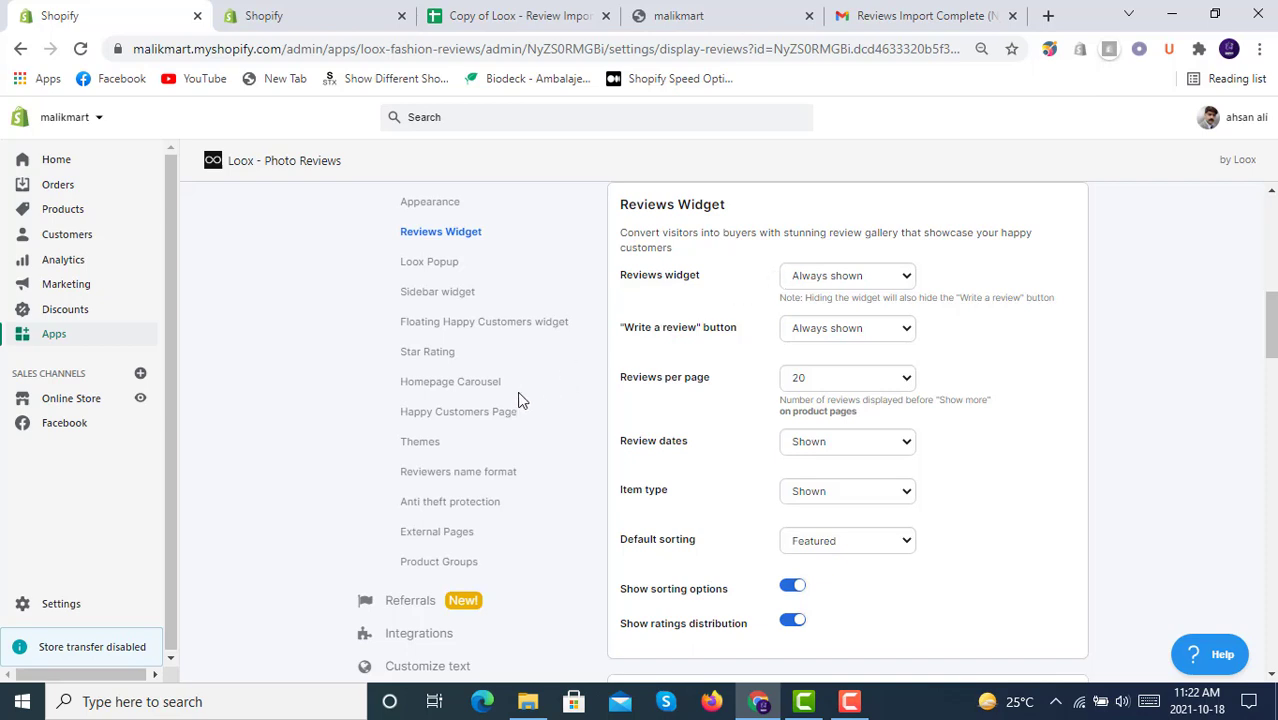
# Go to the Homepage Carousel settings and read the Loox help article on The Carousel Widget.
pyautogui.click(482, 384)
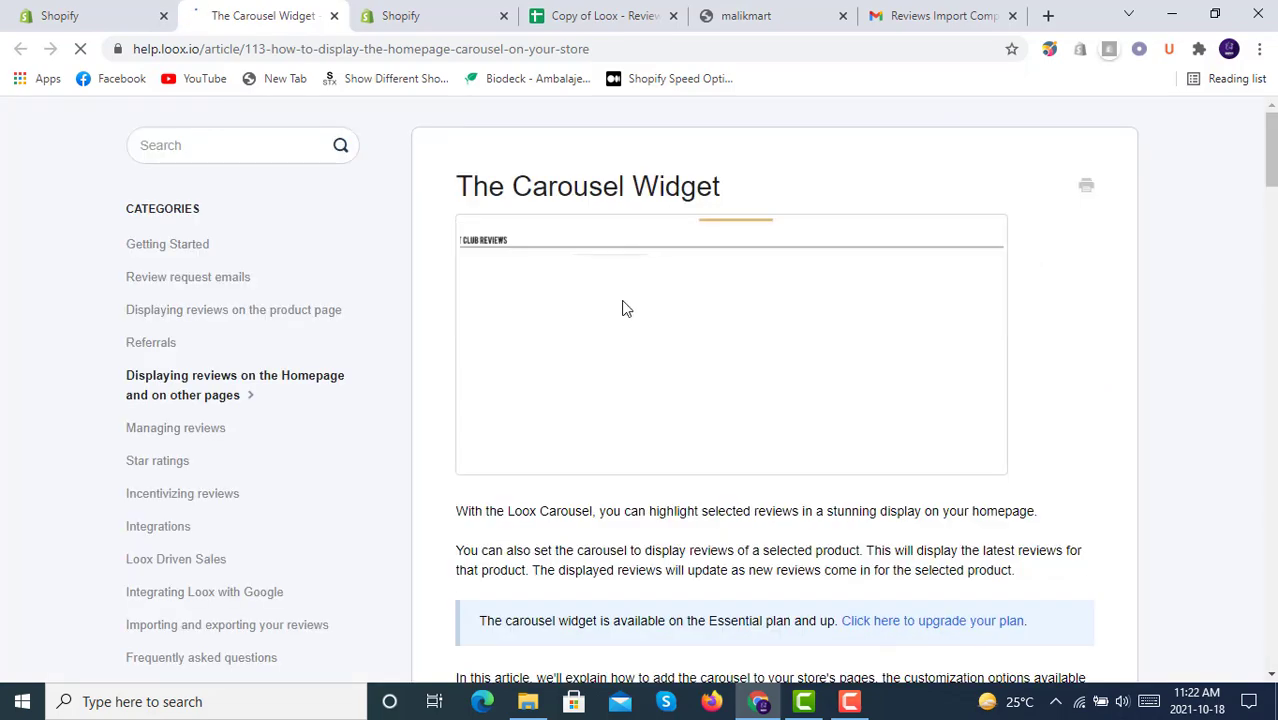
pyautogui.scroll(-1, 622, 308)
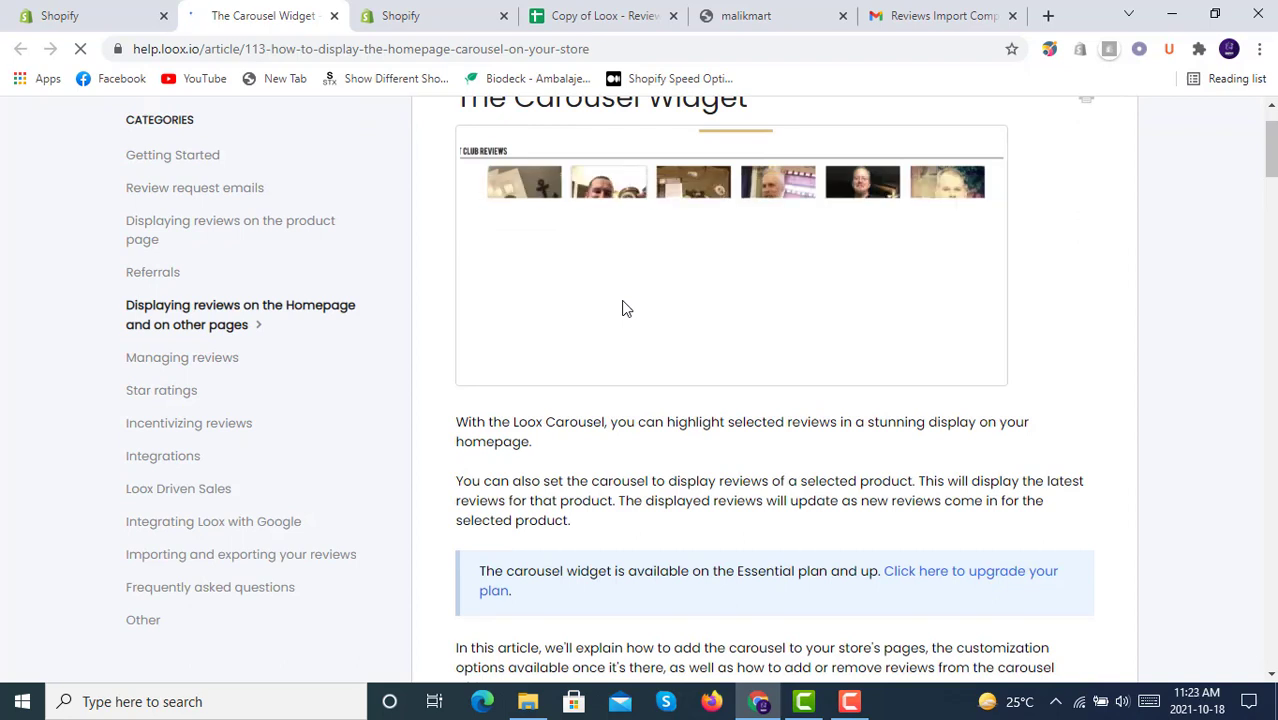
pyautogui.scroll(-1, 622, 308)
pyautogui.scroll(2, 622, 308)
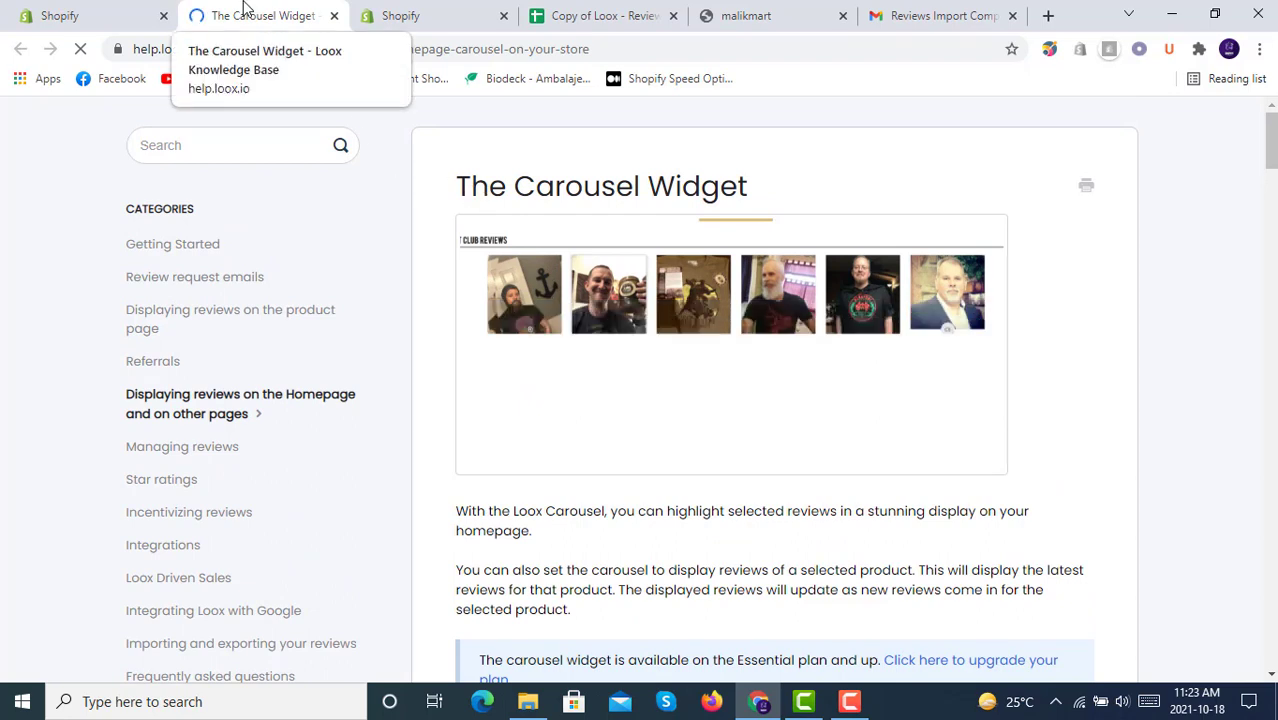
# Open the Loox upgrade plans from the settings and compare the full feature list of Beginner, Essential, Growth and Unlimited.
pyautogui.click(110, 8)
pyautogui.scroll(10, 618, 278)
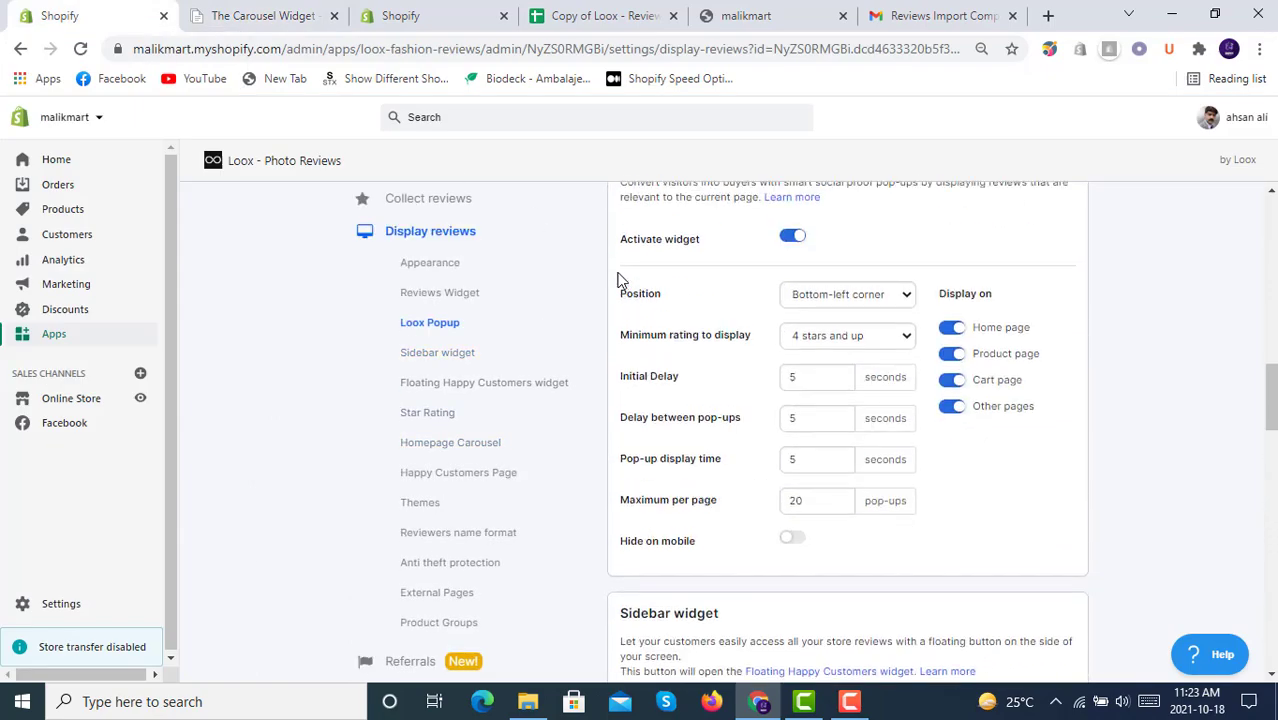
pyautogui.scroll(10, 618, 278)
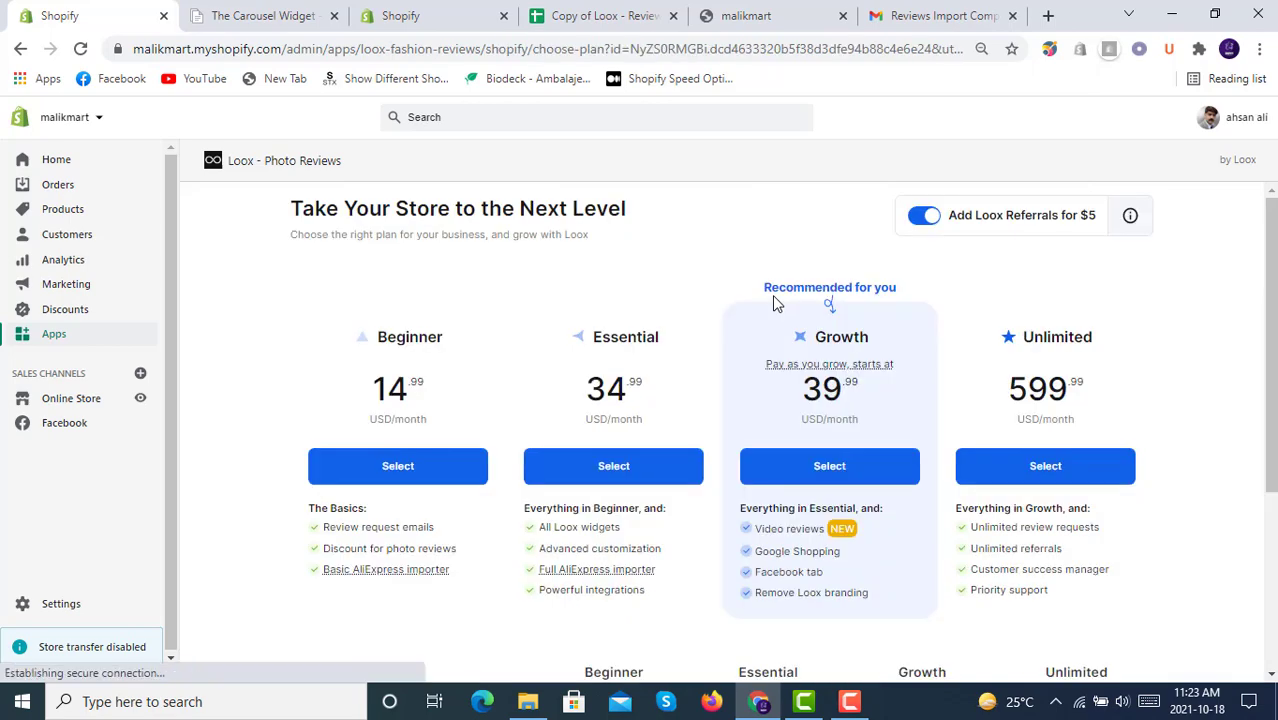
pyautogui.scroll(-3, 656, 288)
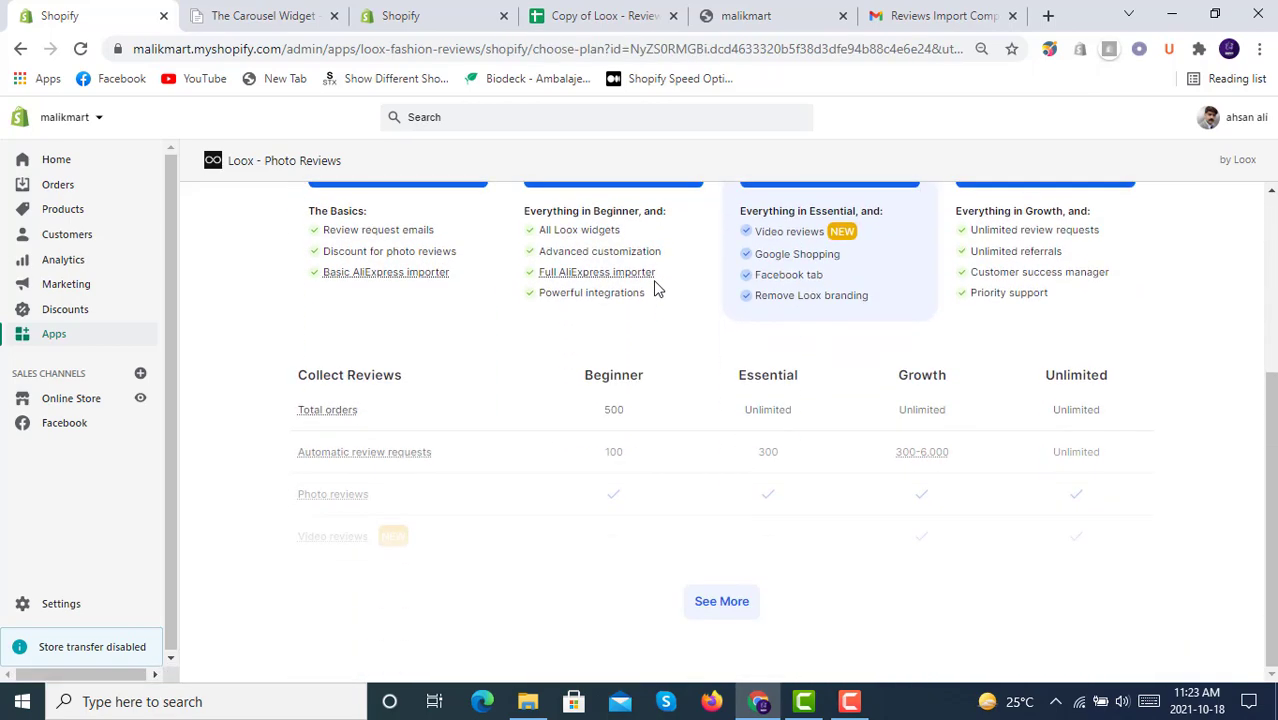
pyautogui.click(718, 603)
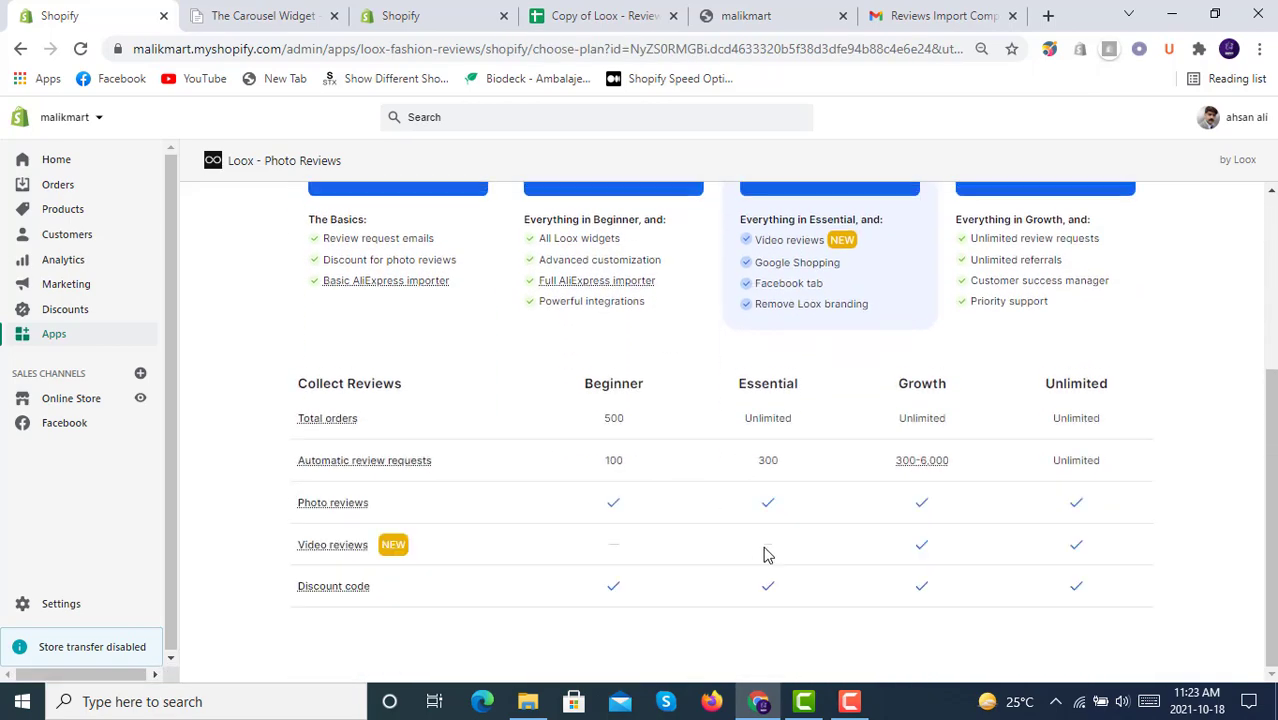
pyautogui.scroll(3, 812, 462)
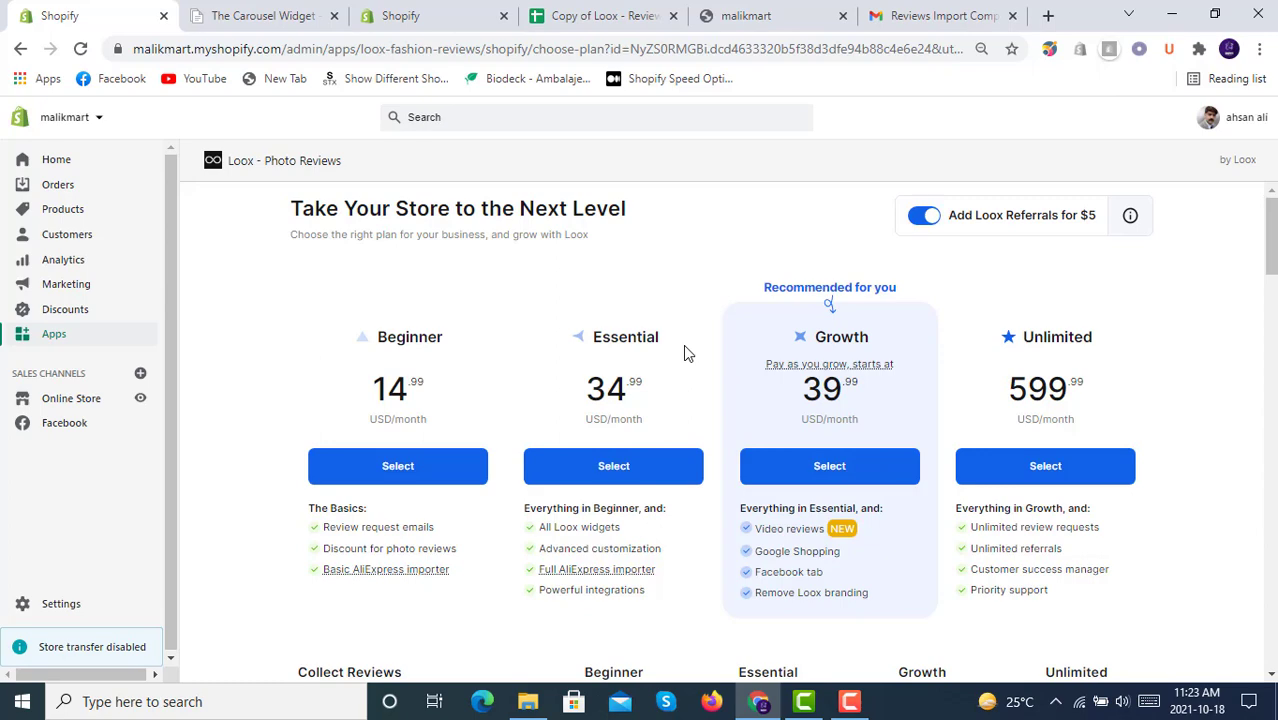
pyautogui.scroll(-4, 685, 352)
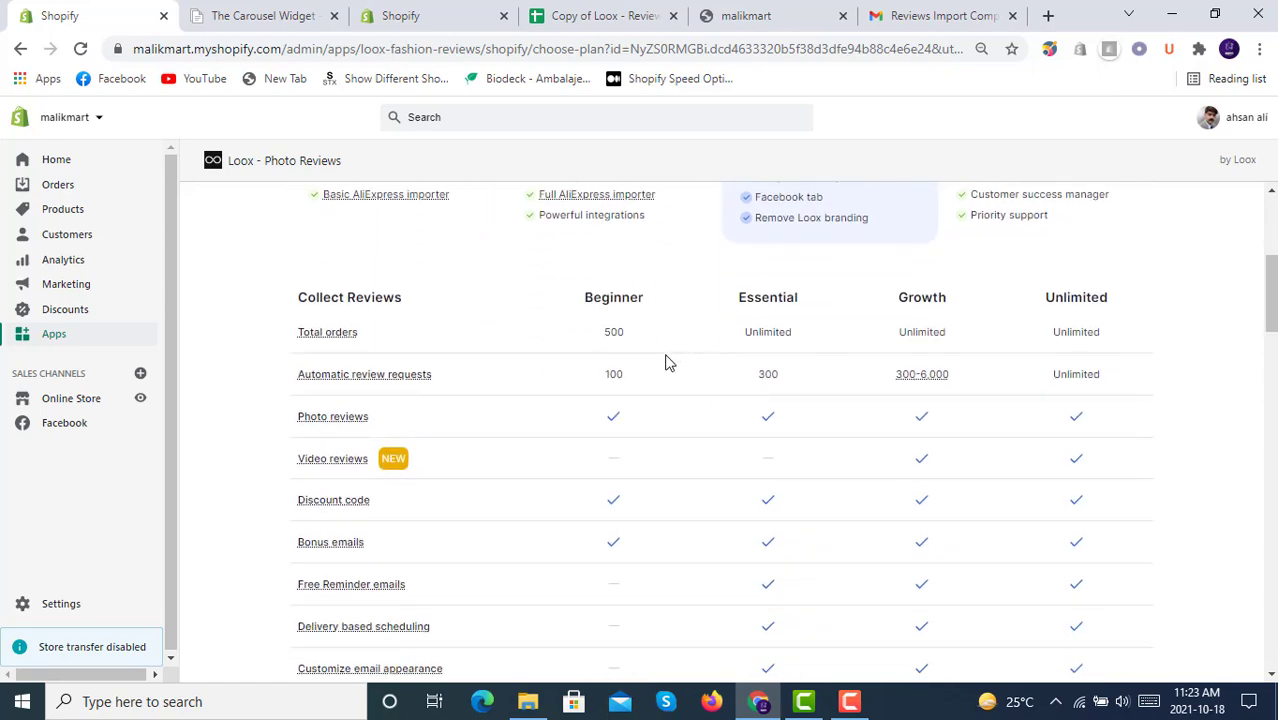
pyautogui.scroll(-5, 628, 402)
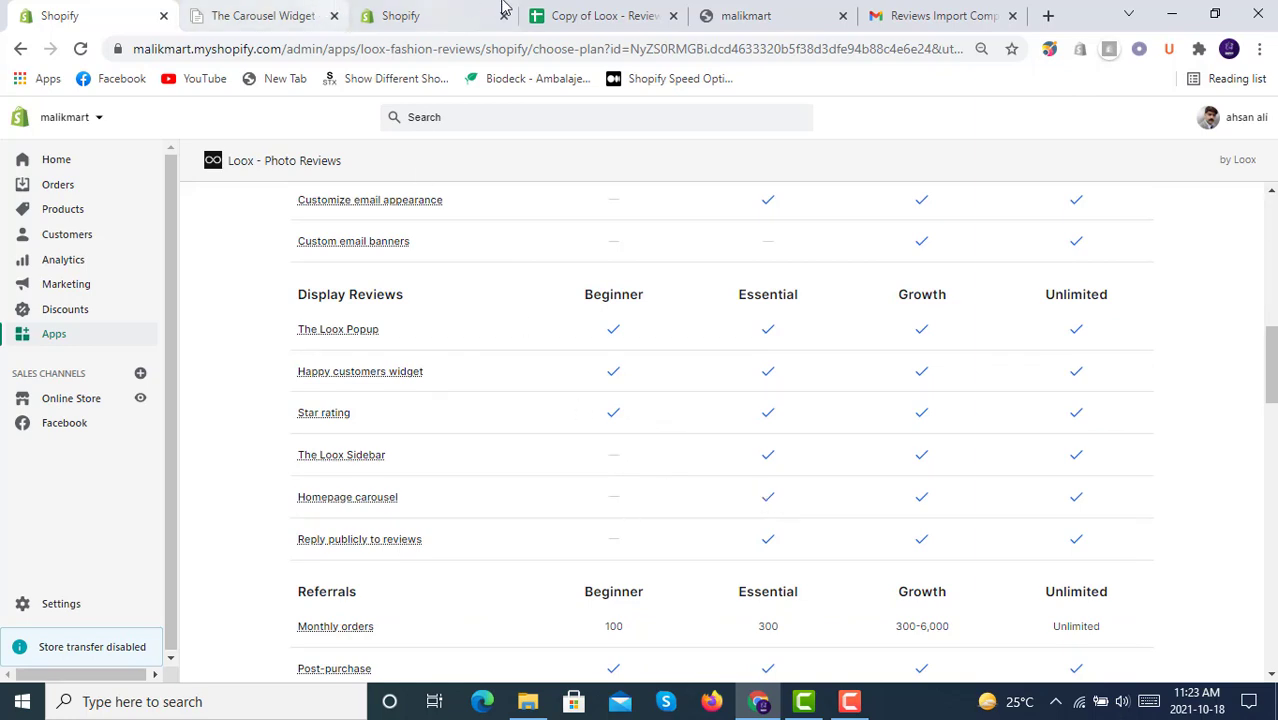
# Open the Refurbished Original NOKIA 208 product from the storefront's featured collection and view the reviews widget on its page.
pyautogui.click(812, 10)
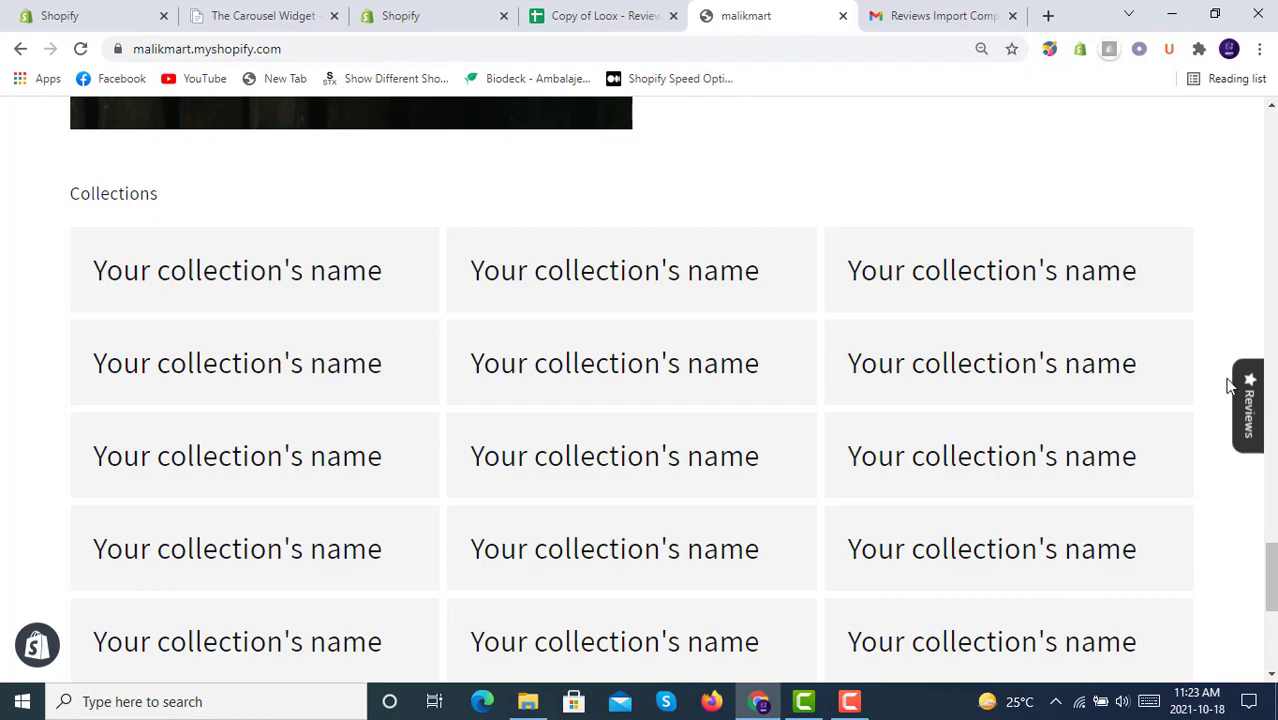
pyautogui.scroll(20, 620, 365)
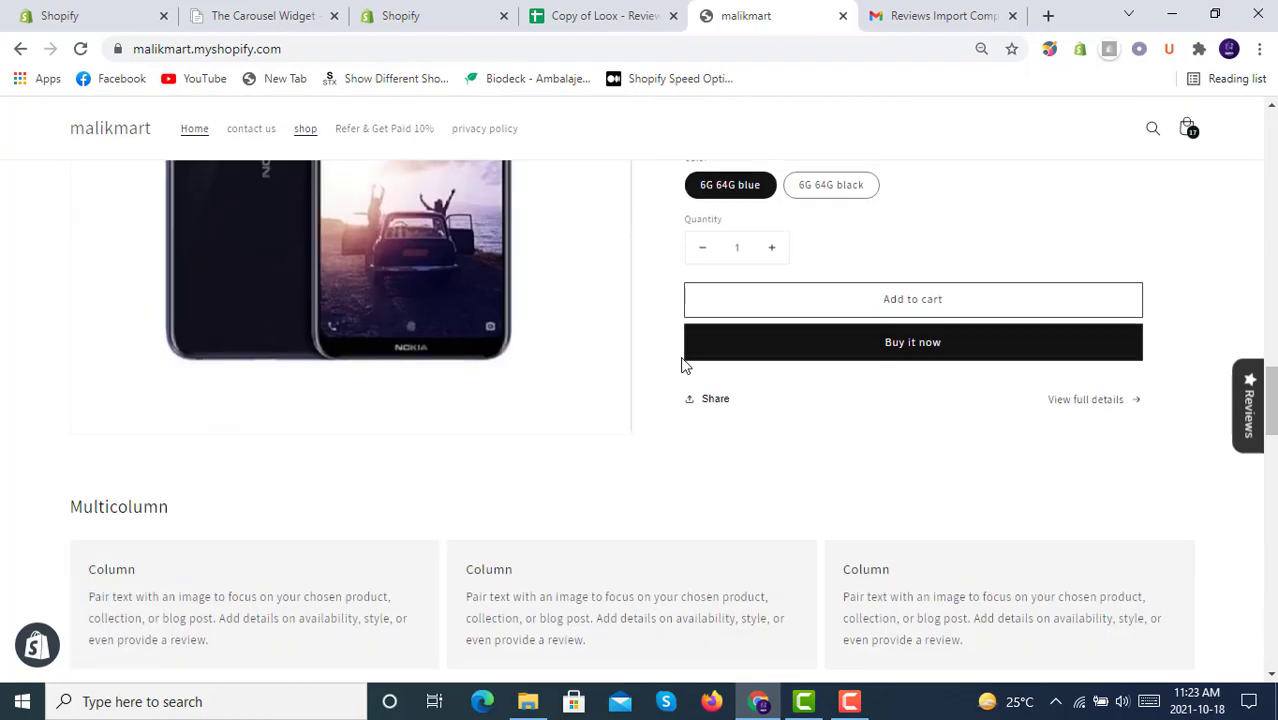
pyautogui.scroll(-5, 682, 365)
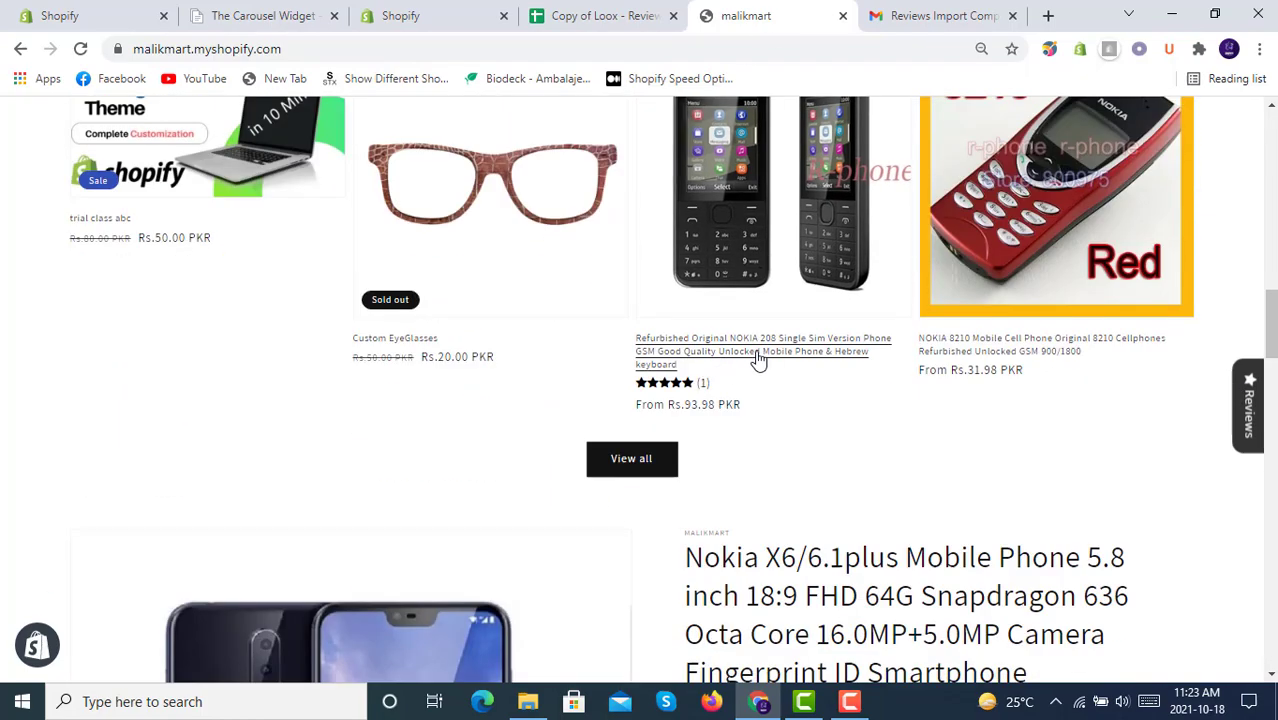
pyautogui.click(765, 354)
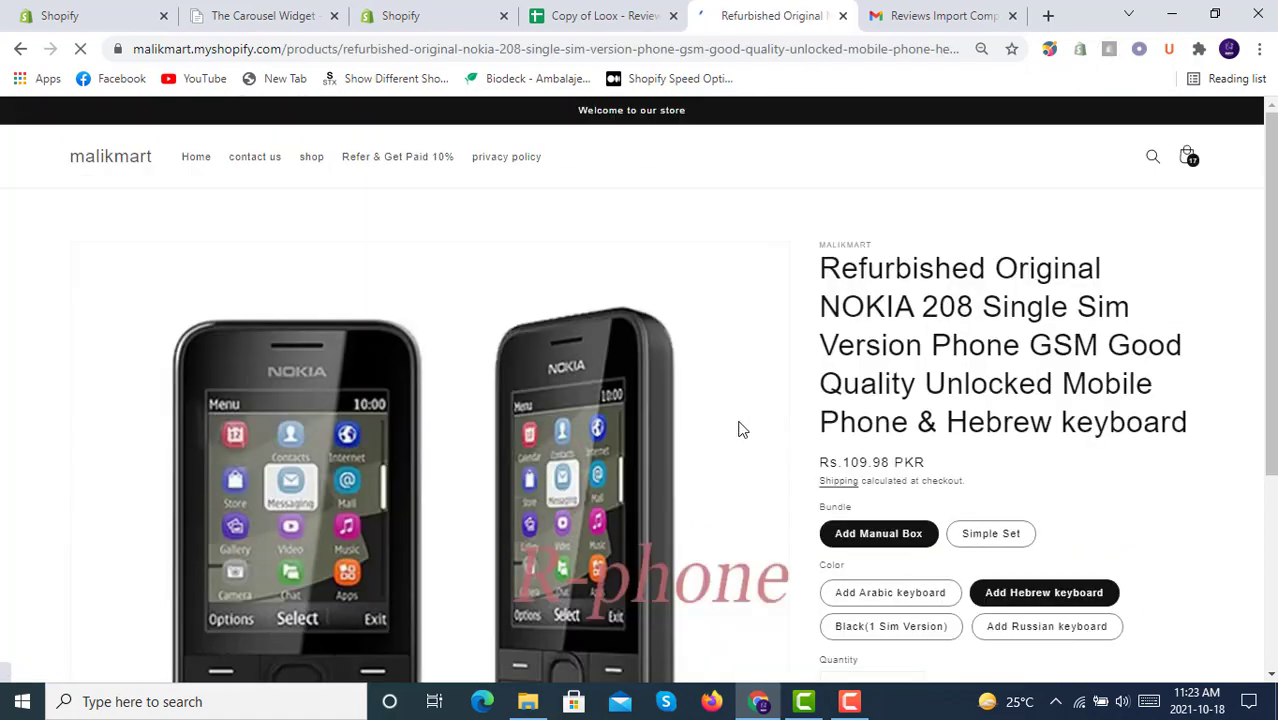
pyautogui.scroll(-4, 736, 428)
pyautogui.scroll(-10, 739, 421)
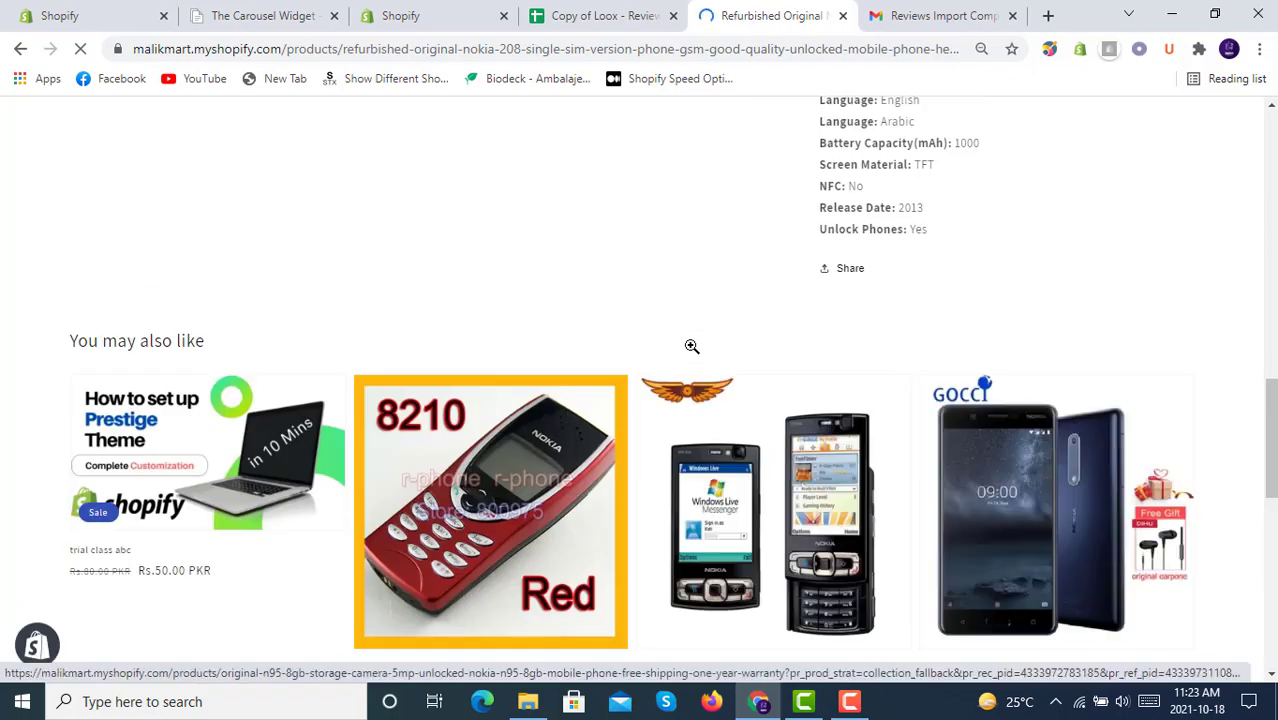
pyautogui.scroll(-1, 690, 350)
pyautogui.scroll(-4, 690, 350)
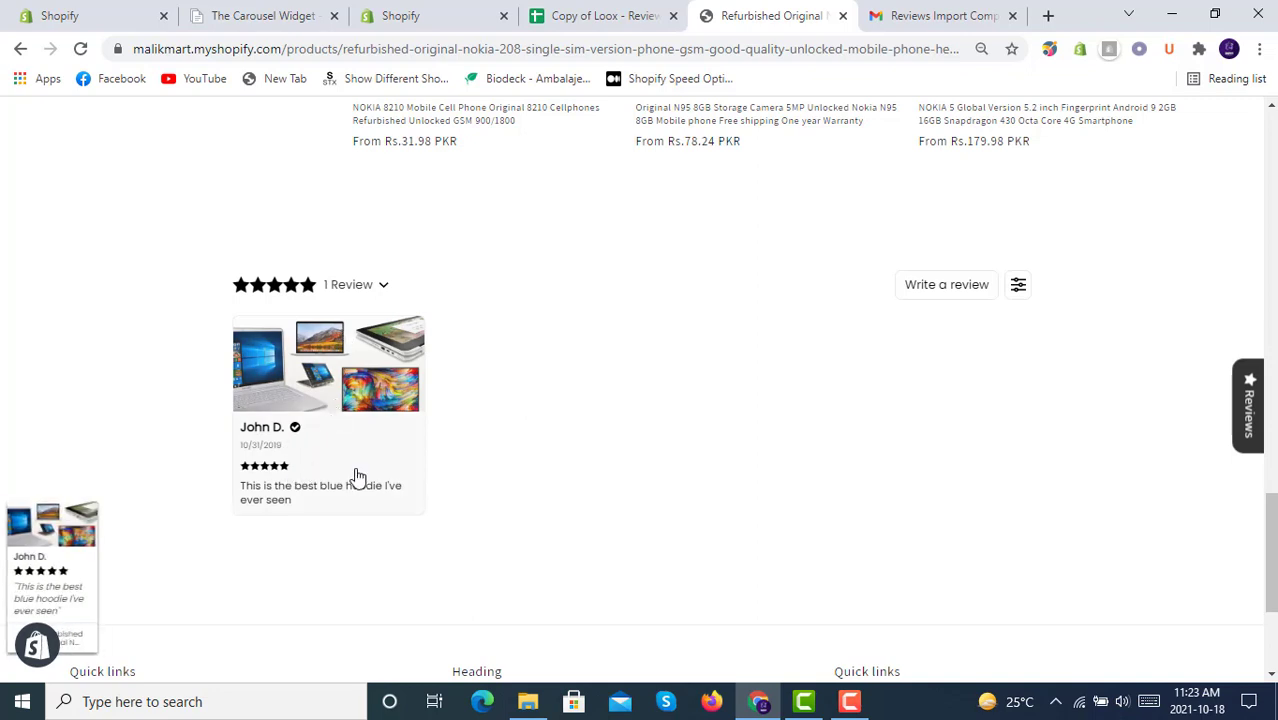
# View the full photo review from the Loox reviews widget on the product page and close its popup.
pyautogui.click(327, 361)
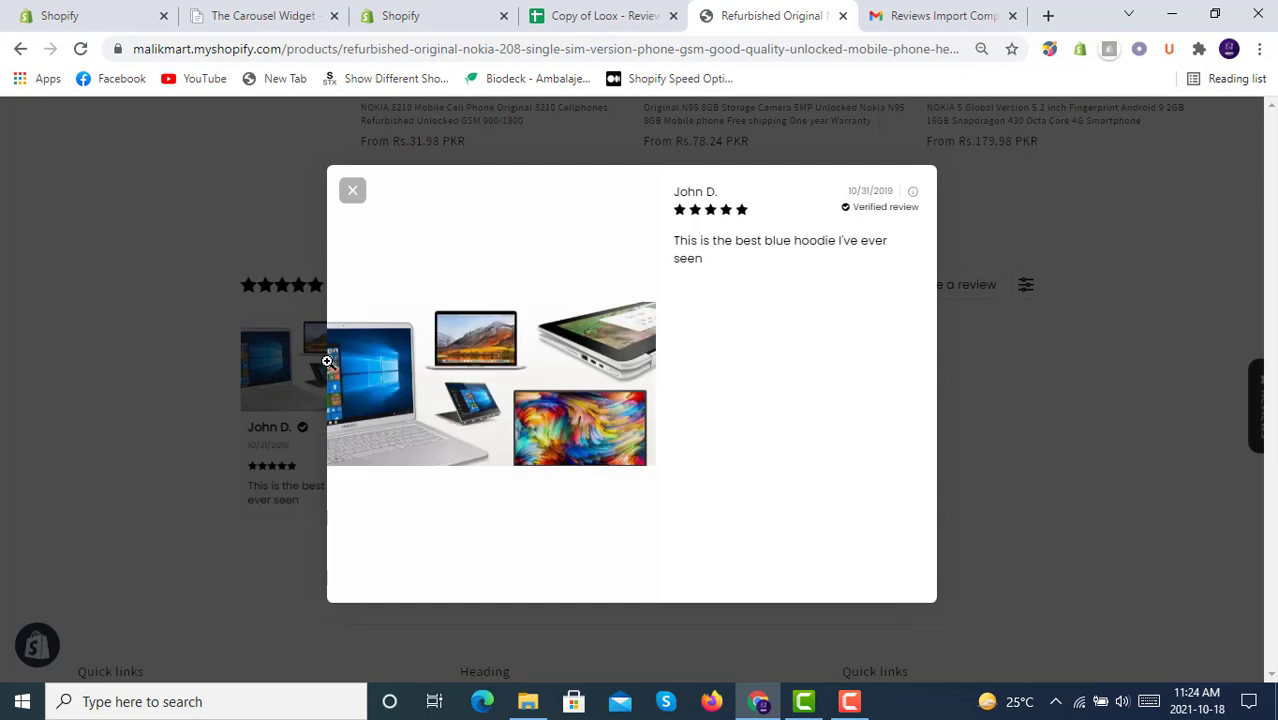
pyautogui.click(353, 192)
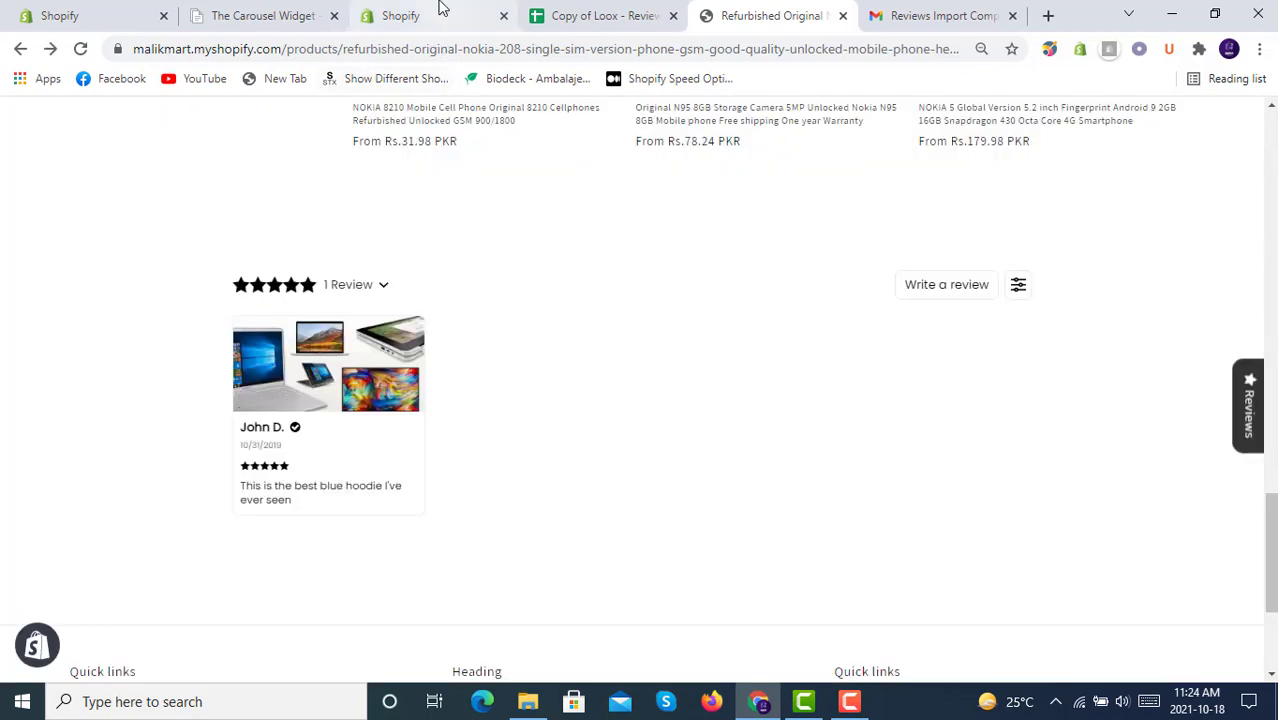
# Return from the storefront to the Loox plans page in the Shopify admin and open the Online Store themes.
pyautogui.click(436, 12)
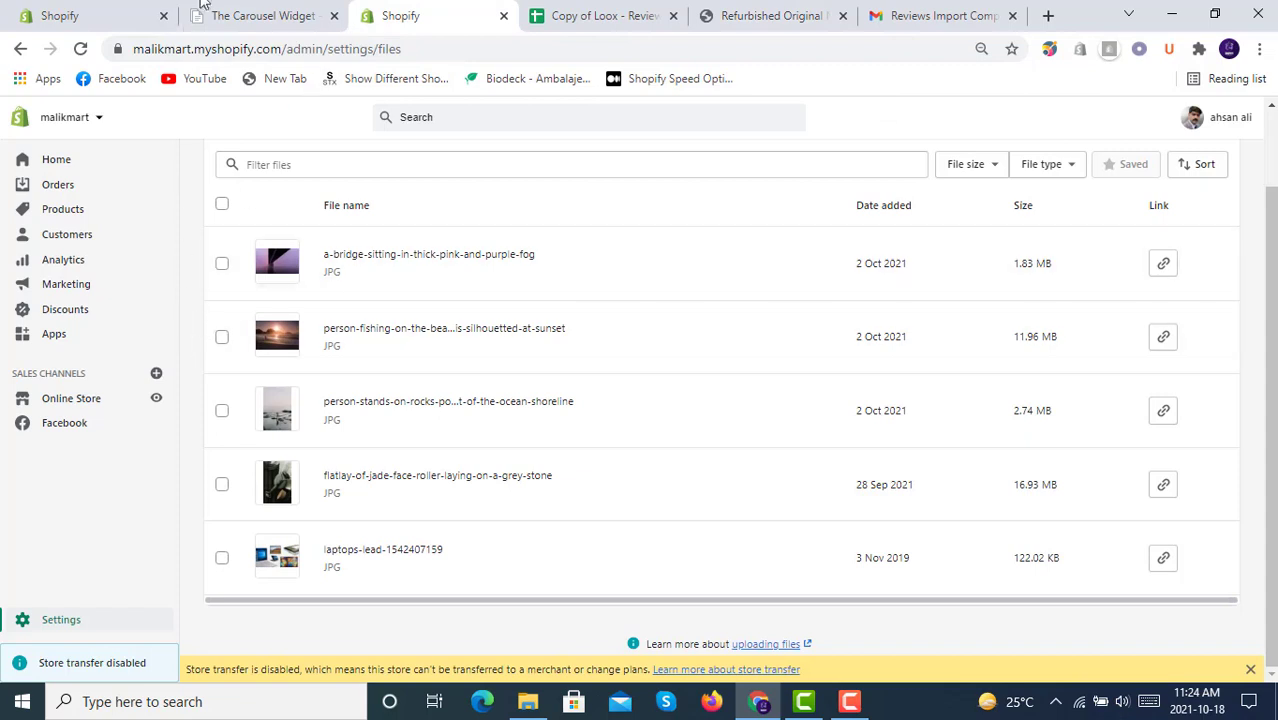
pyautogui.click(112, 10)
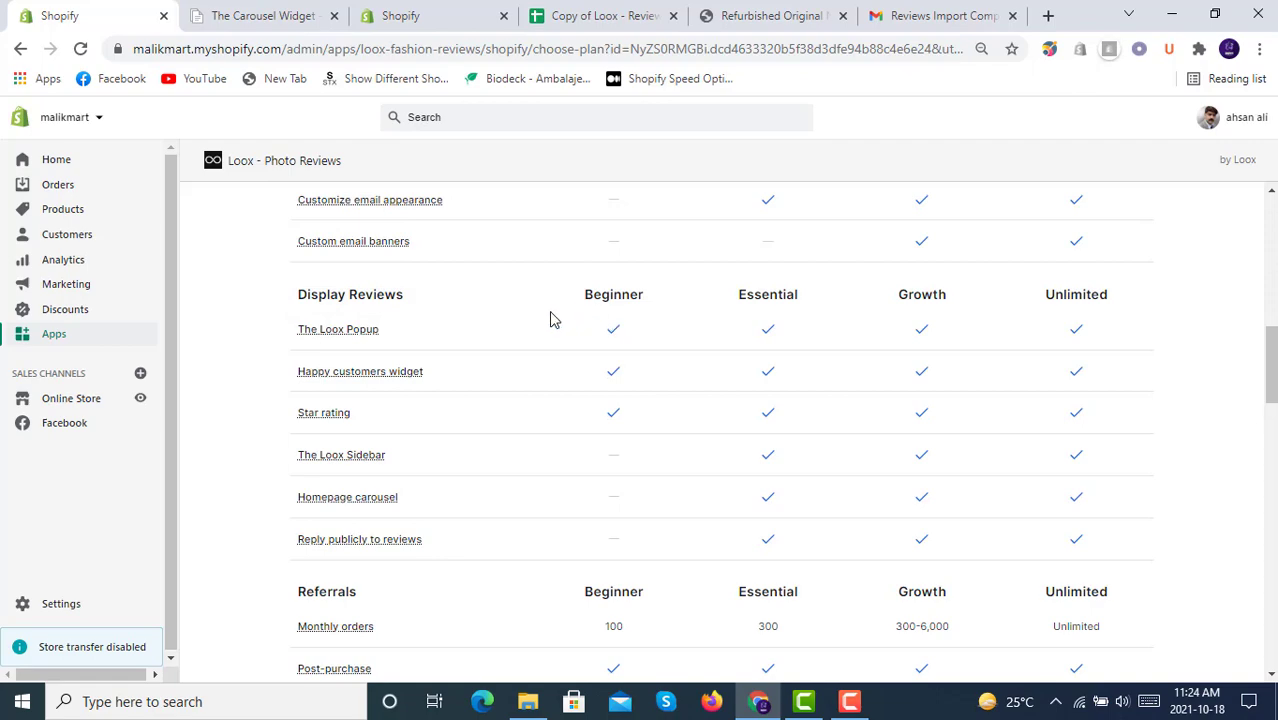
pyautogui.scroll(10, 550, 319)
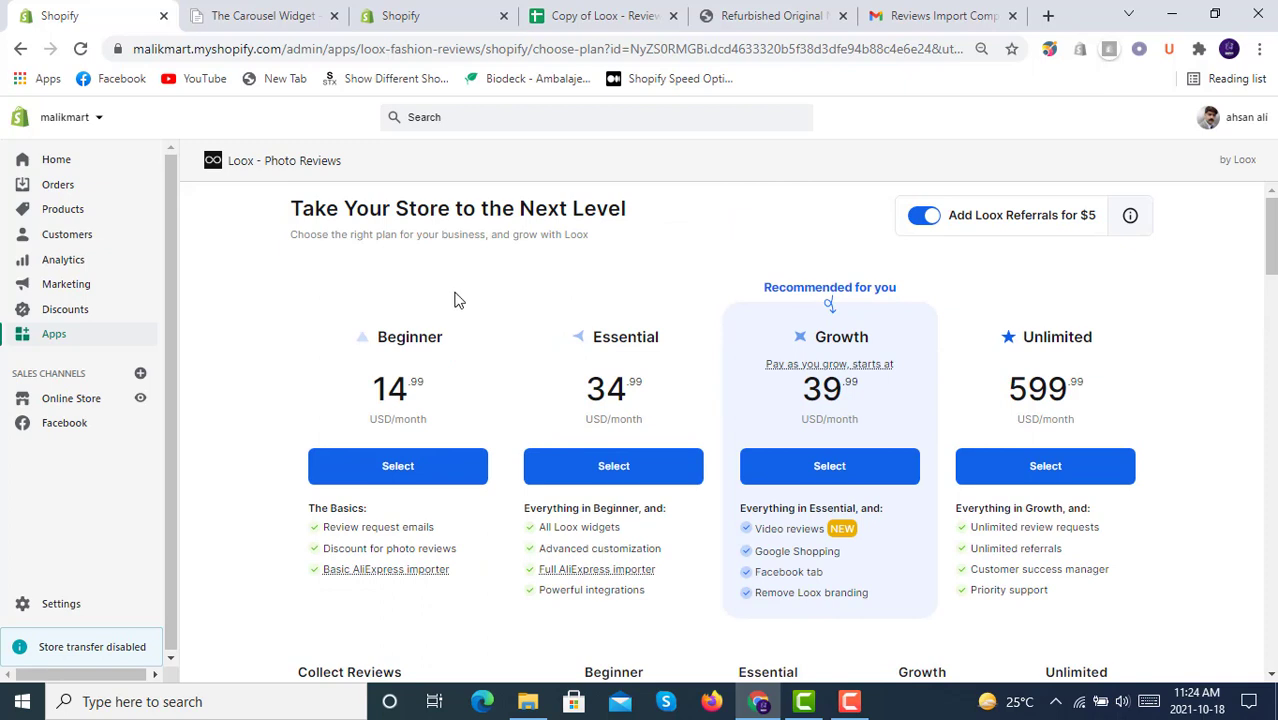
pyautogui.click(92, 401)
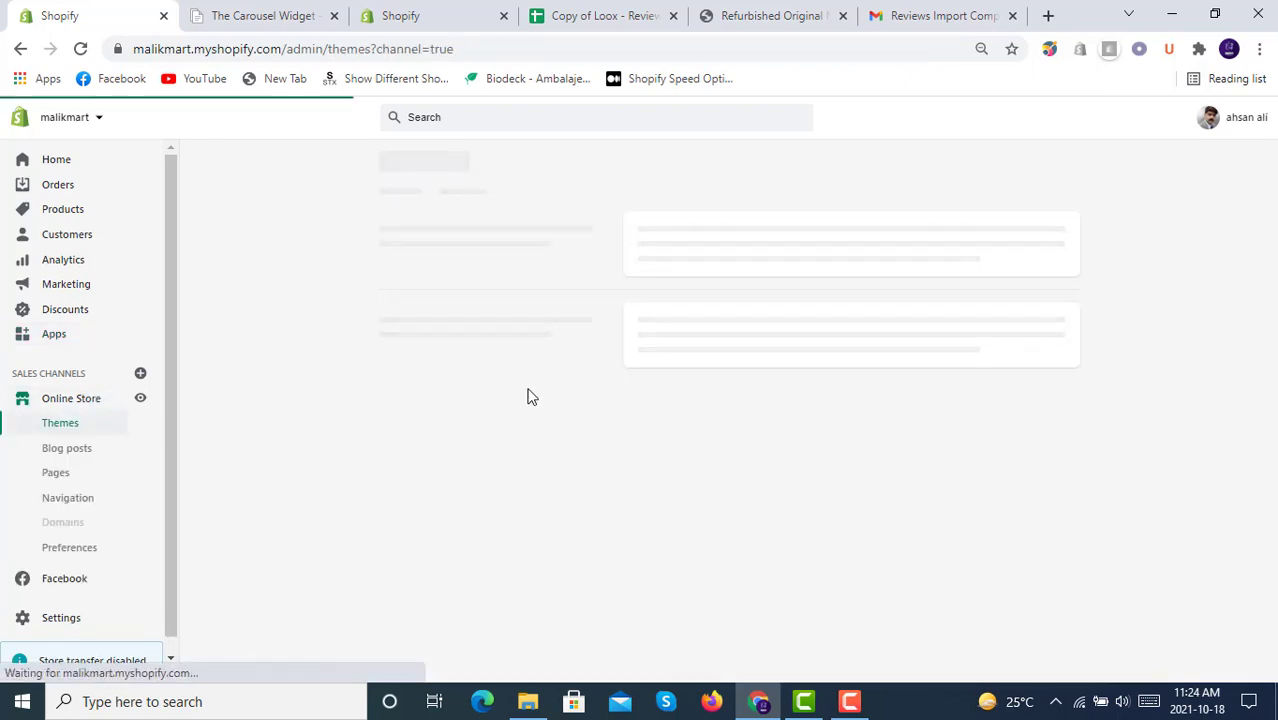